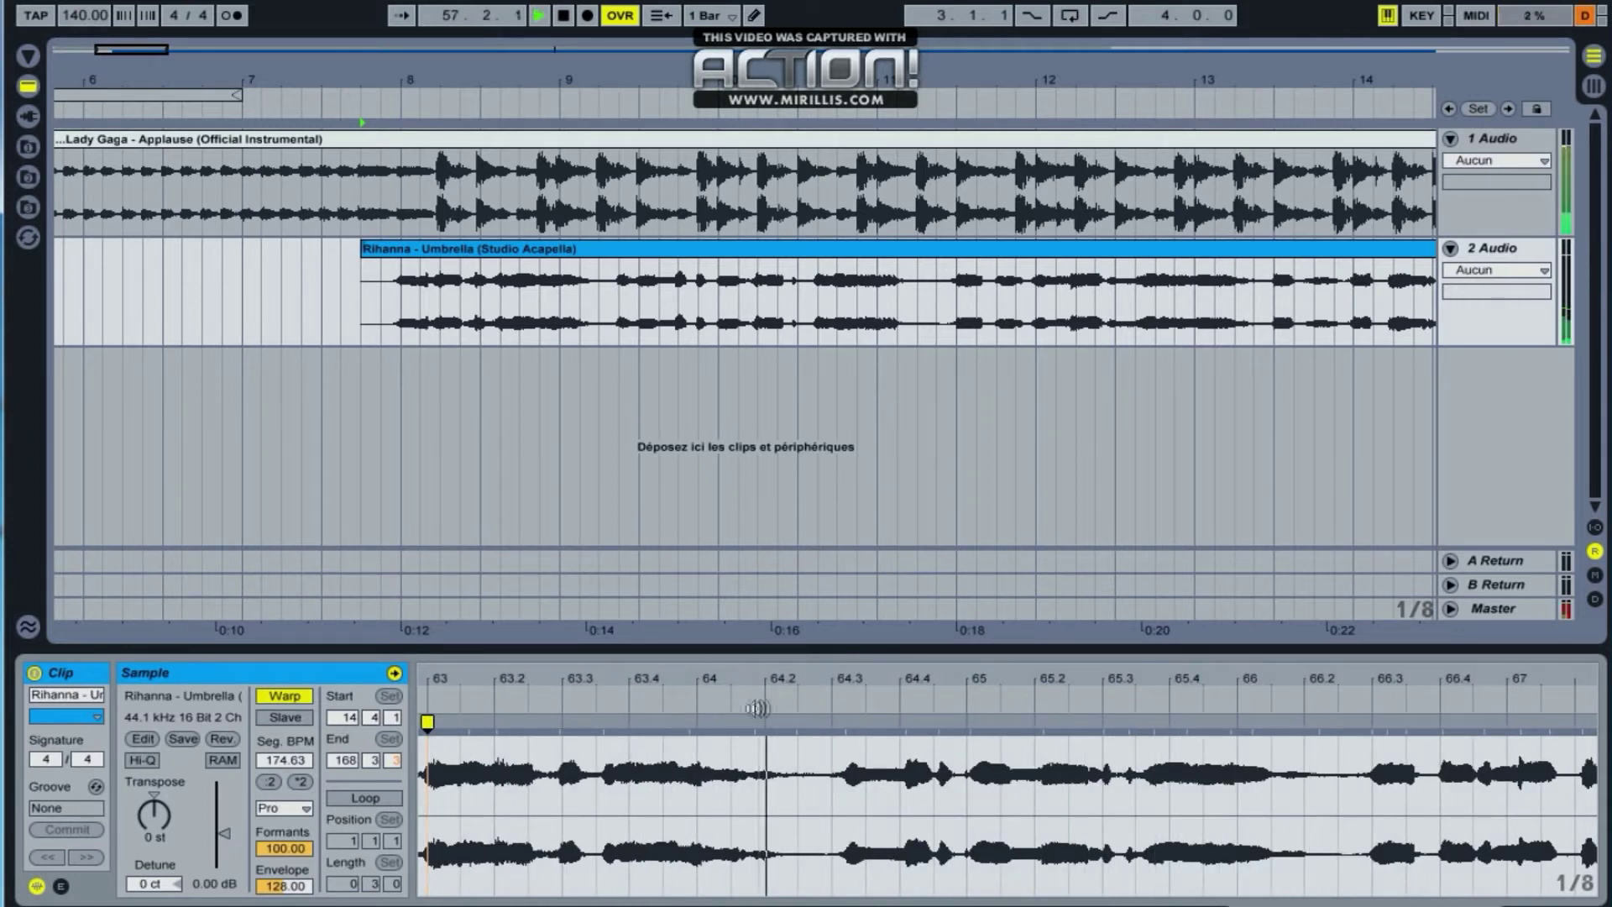
Warp the vocal onsets of the Umbrella acapella to beats 64.3 and 64.4 and audition from just before them
drag(844, 723, 832, 725)
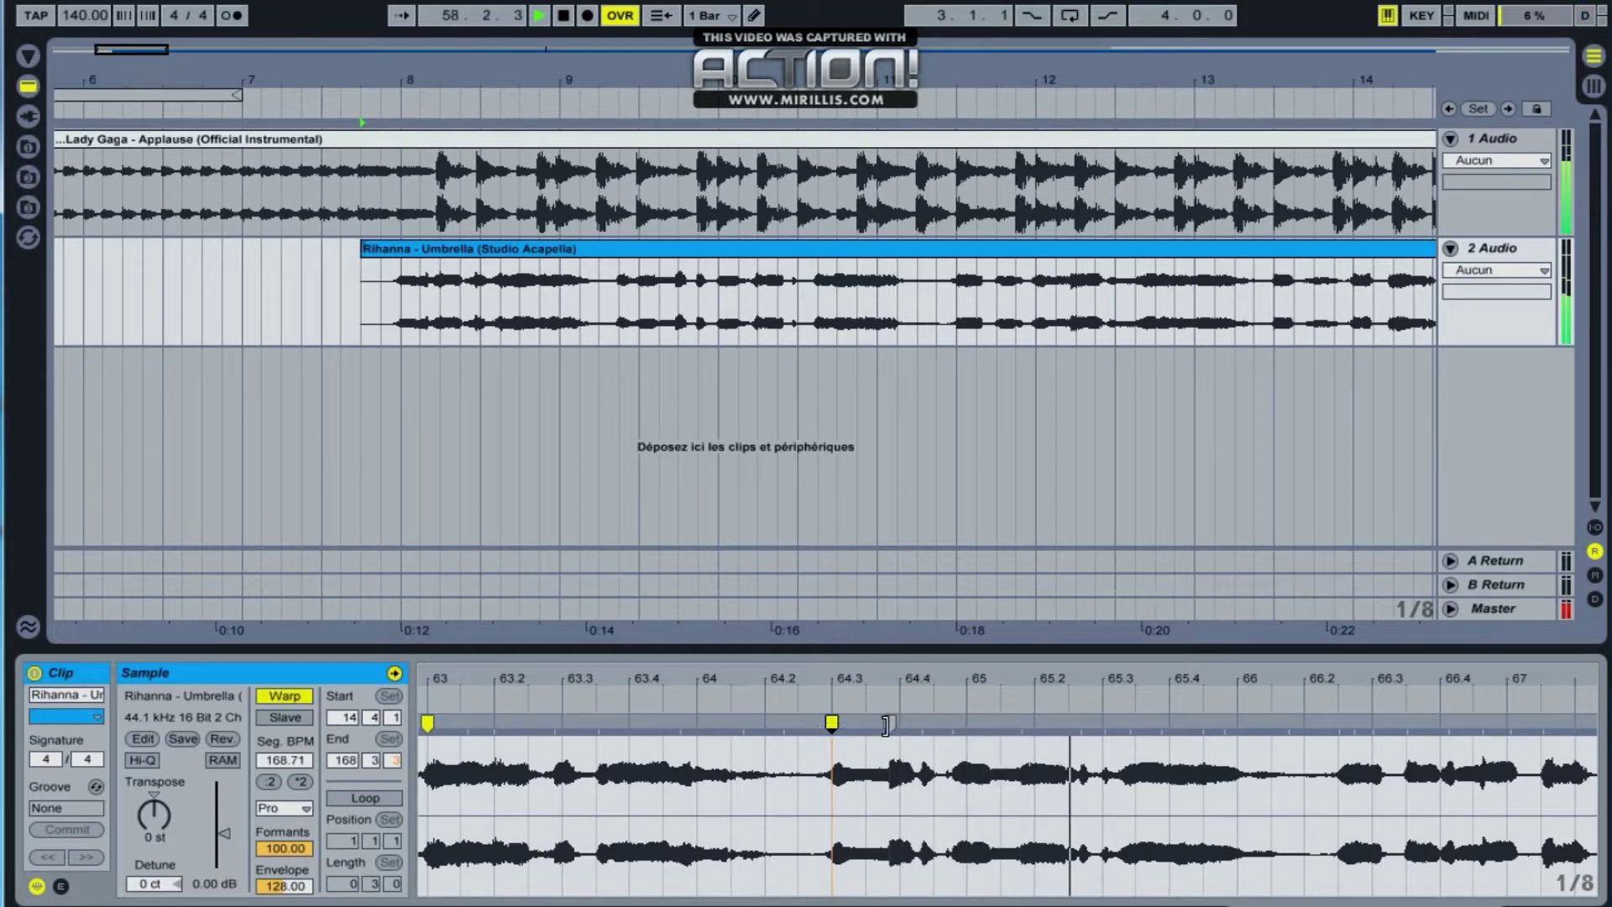
drag(886, 725, 900, 725)
click(808, 703)
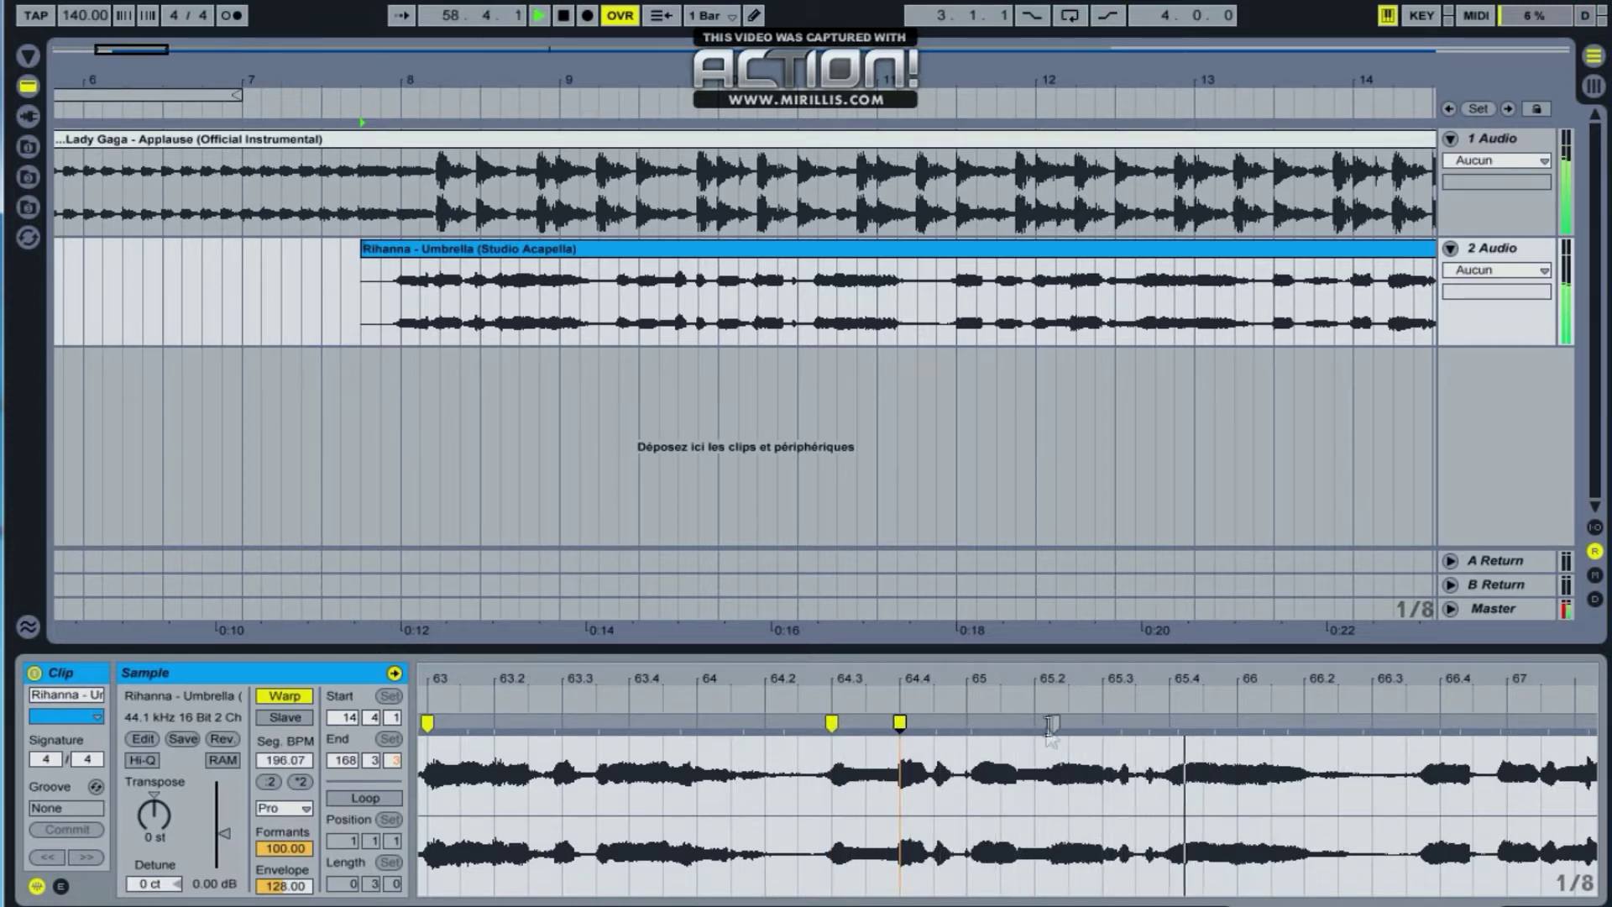
key(space)
drag(1044, 735, 1035, 724)
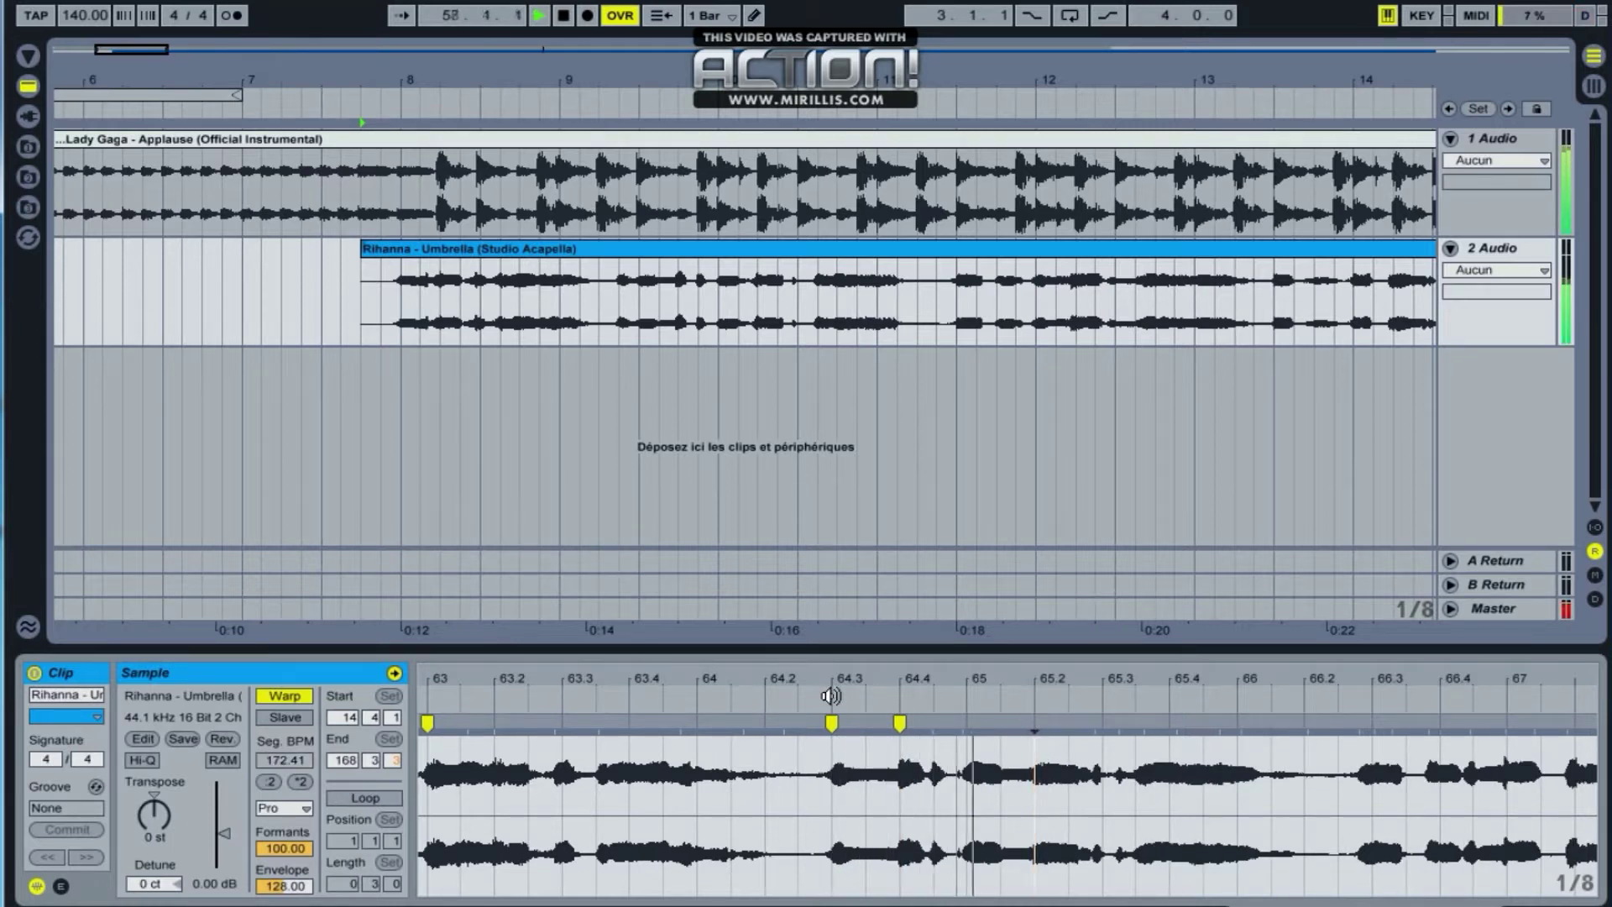
drag(1251, 682, 907, 681)
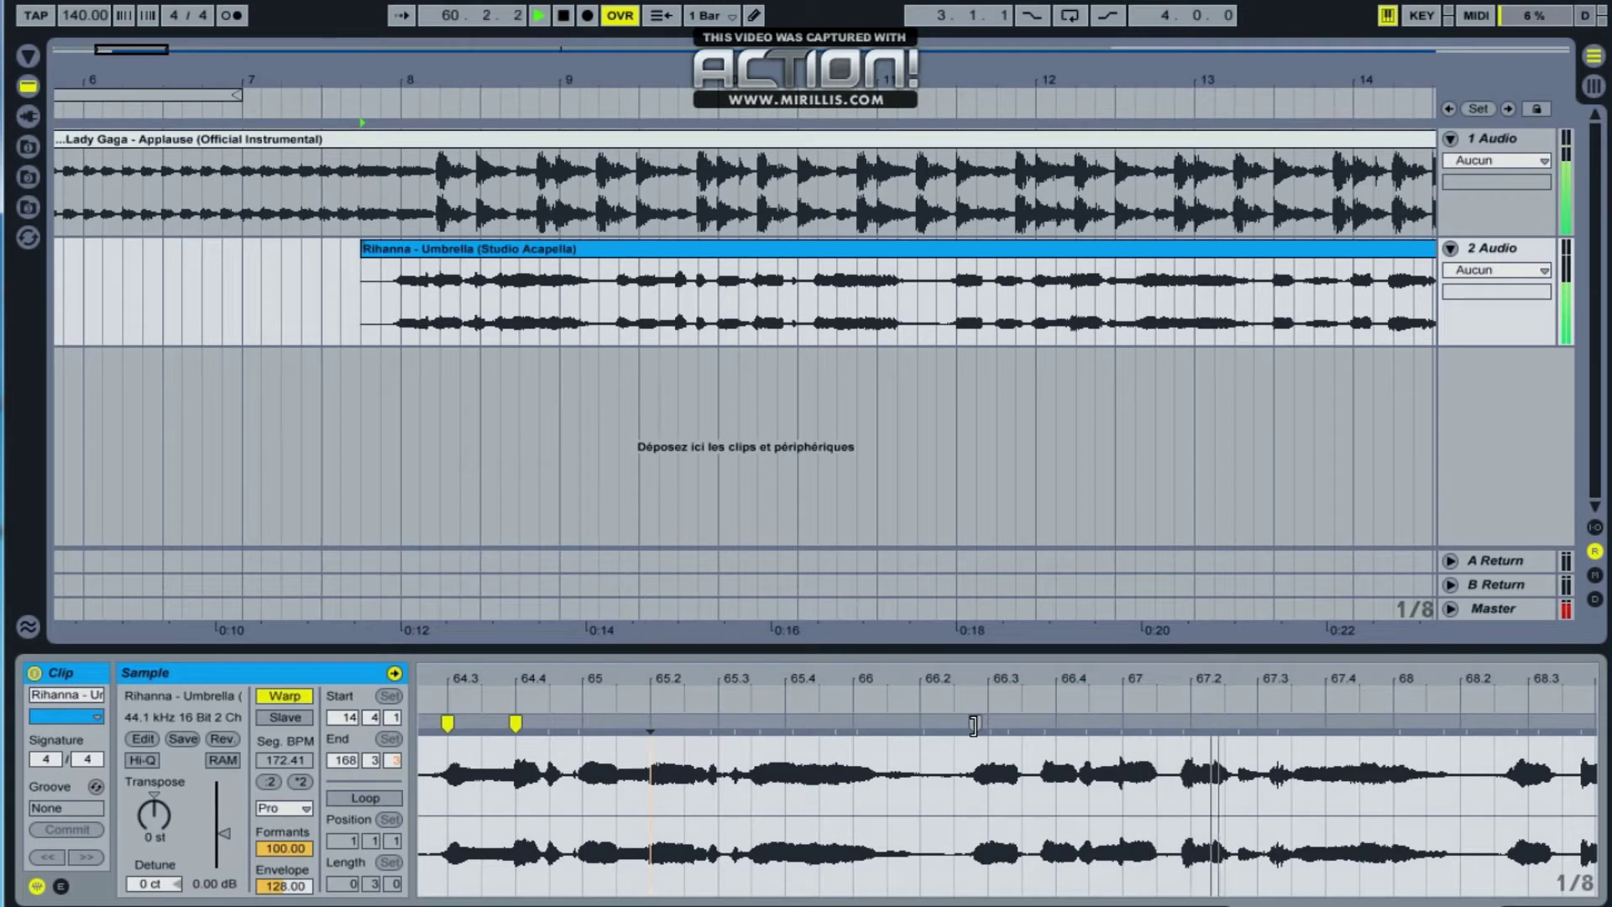
Set warp markers that align the acapella's phrase starts with beats 67.2 and 70.3
drag(1220, 732, 1191, 728)
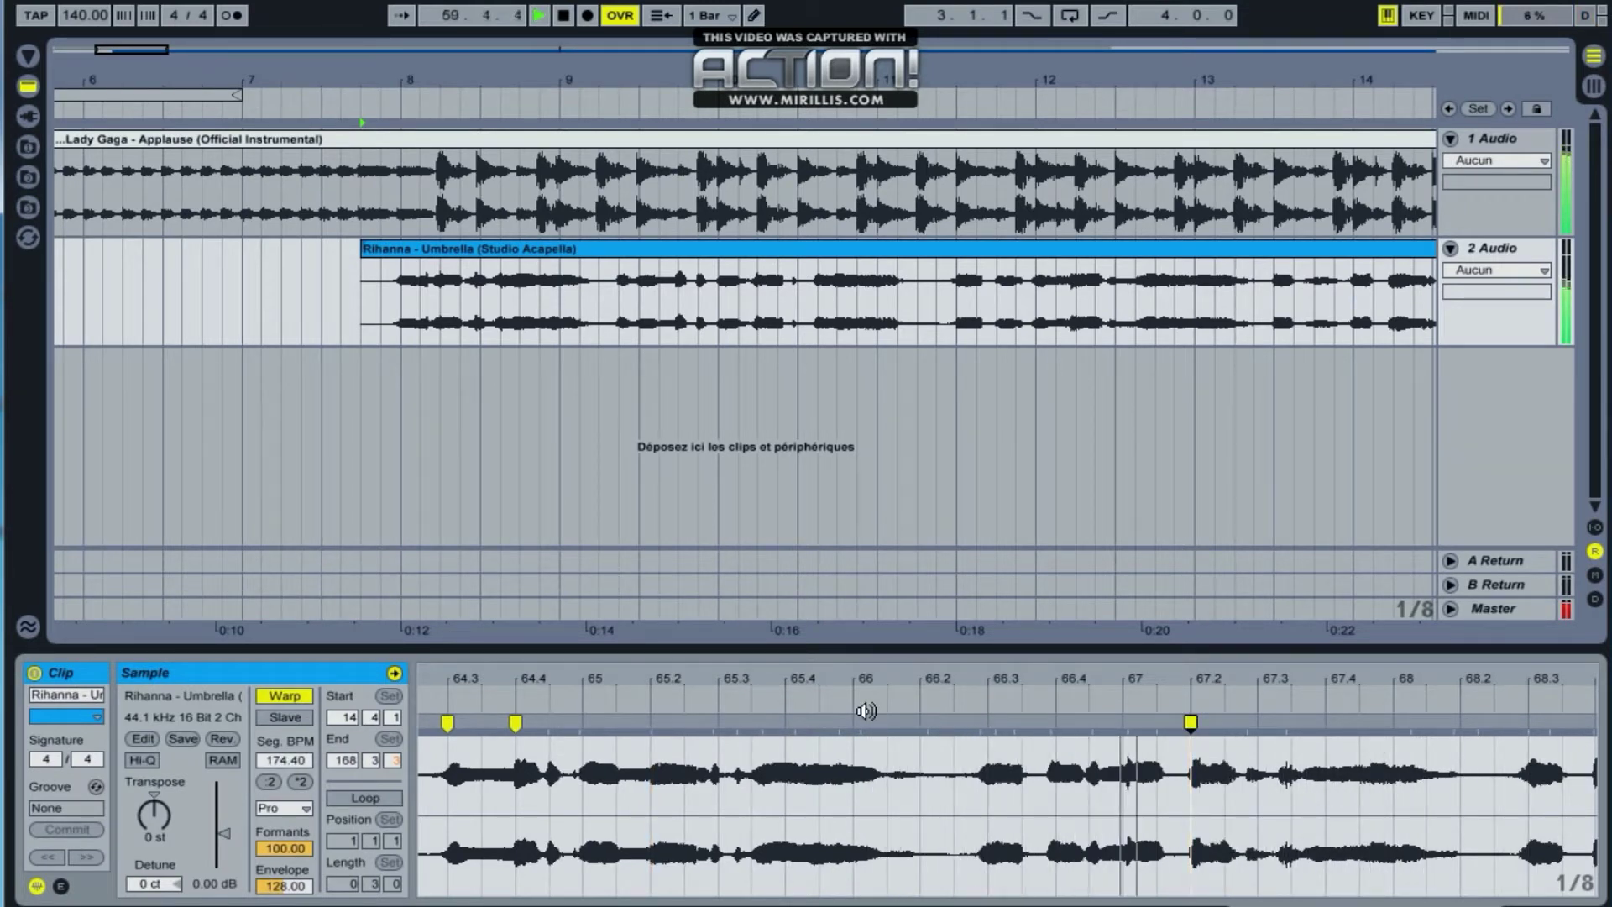
drag(1478, 679, 1477, 730)
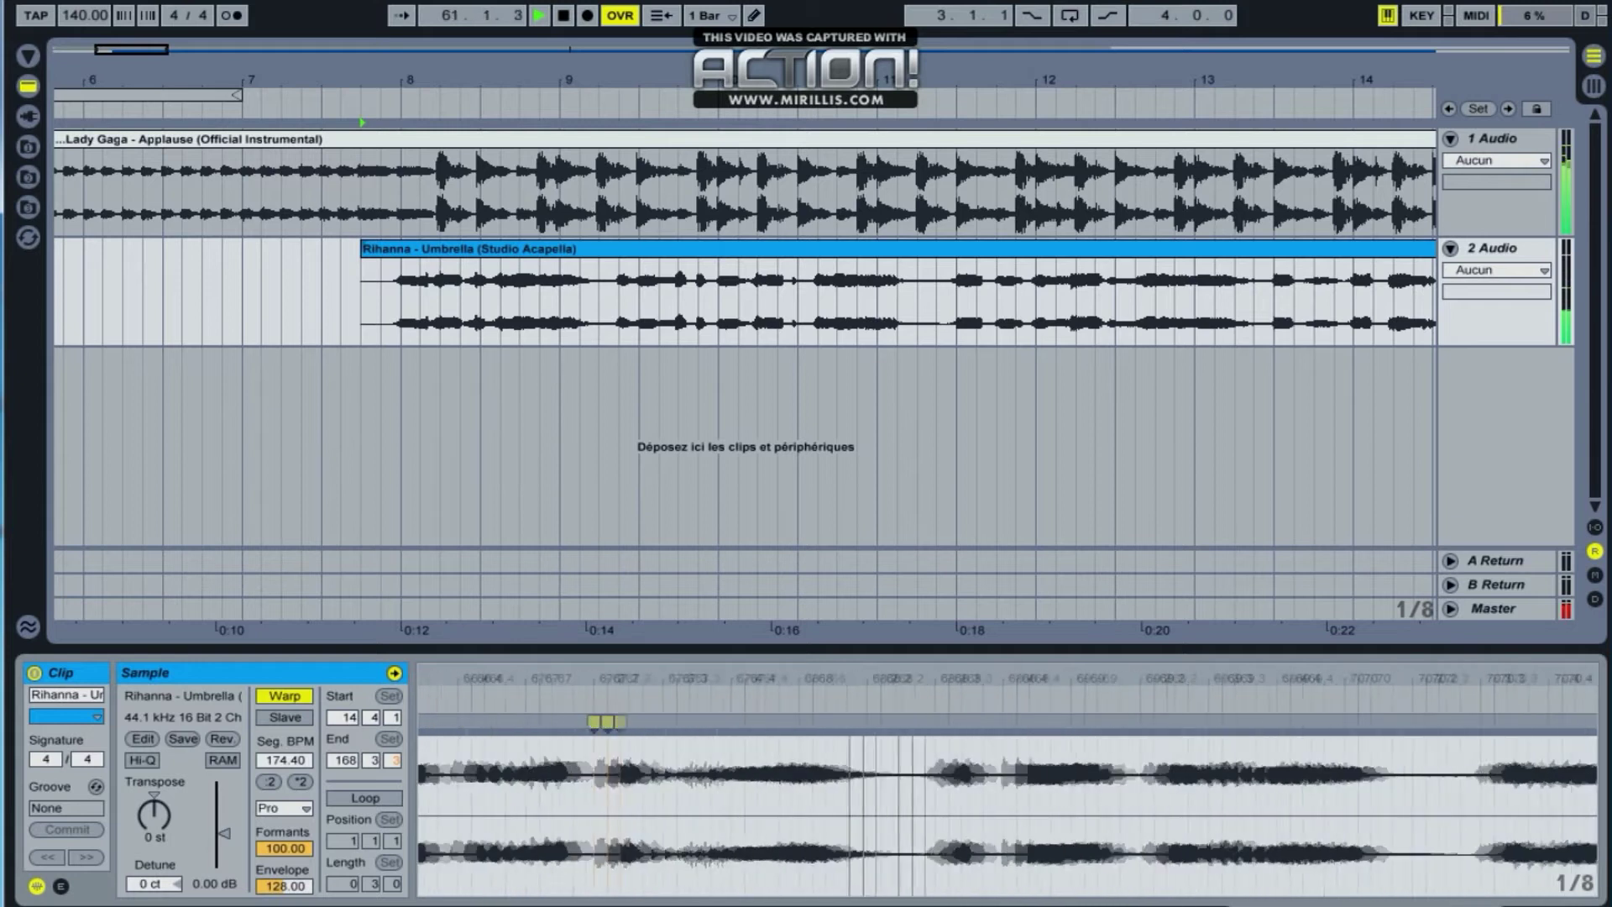
double_click(881, 722)
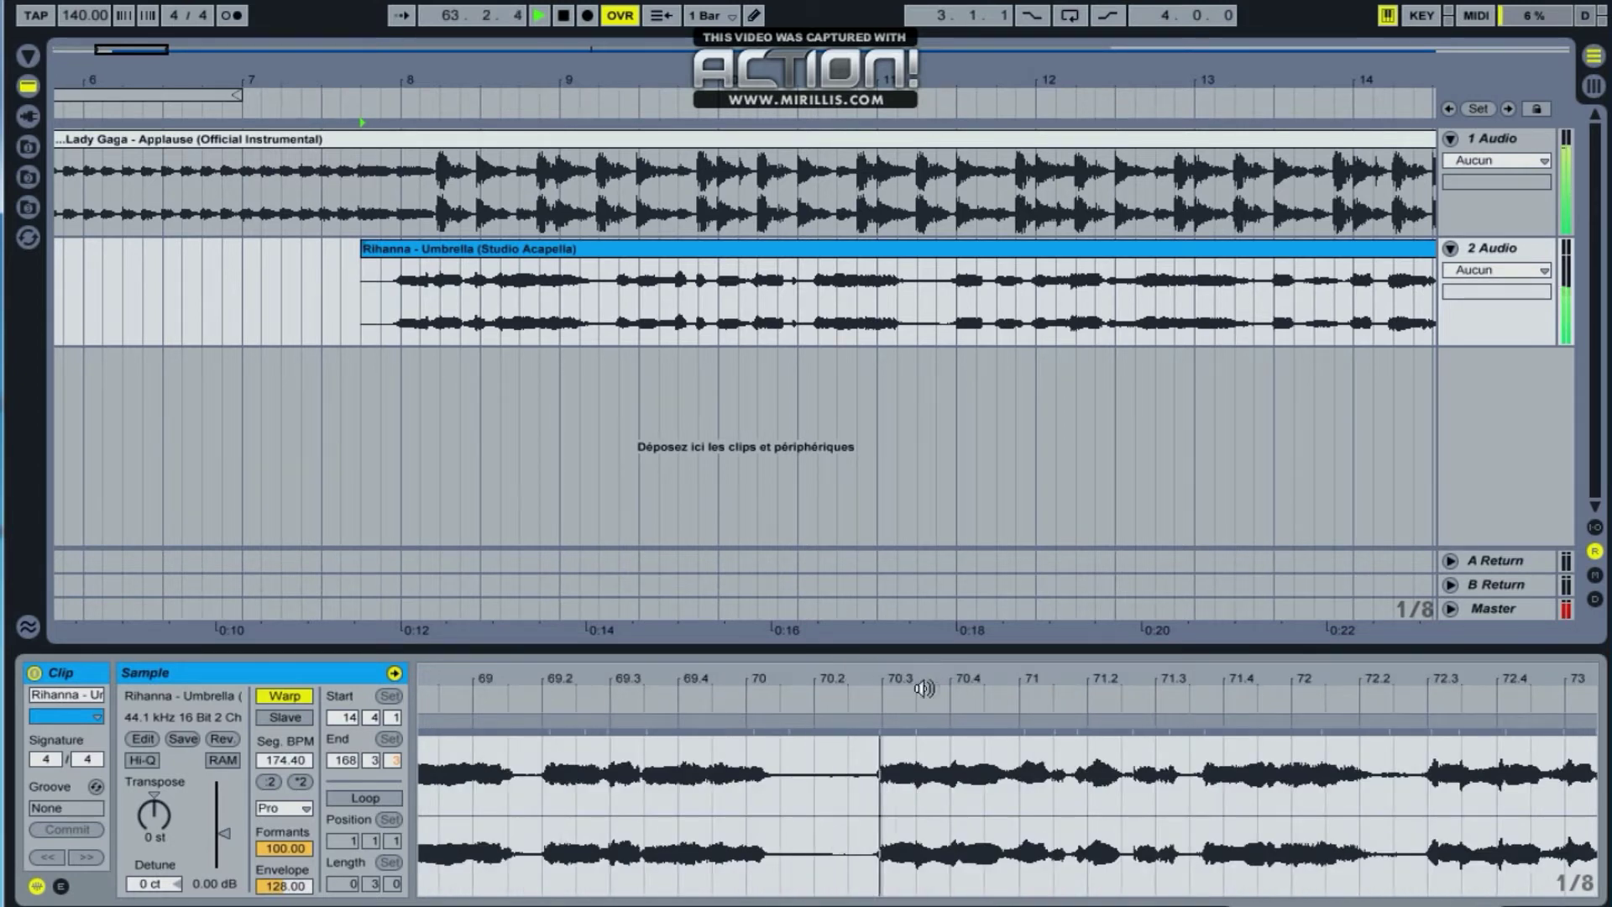
drag(878, 722, 881, 723)
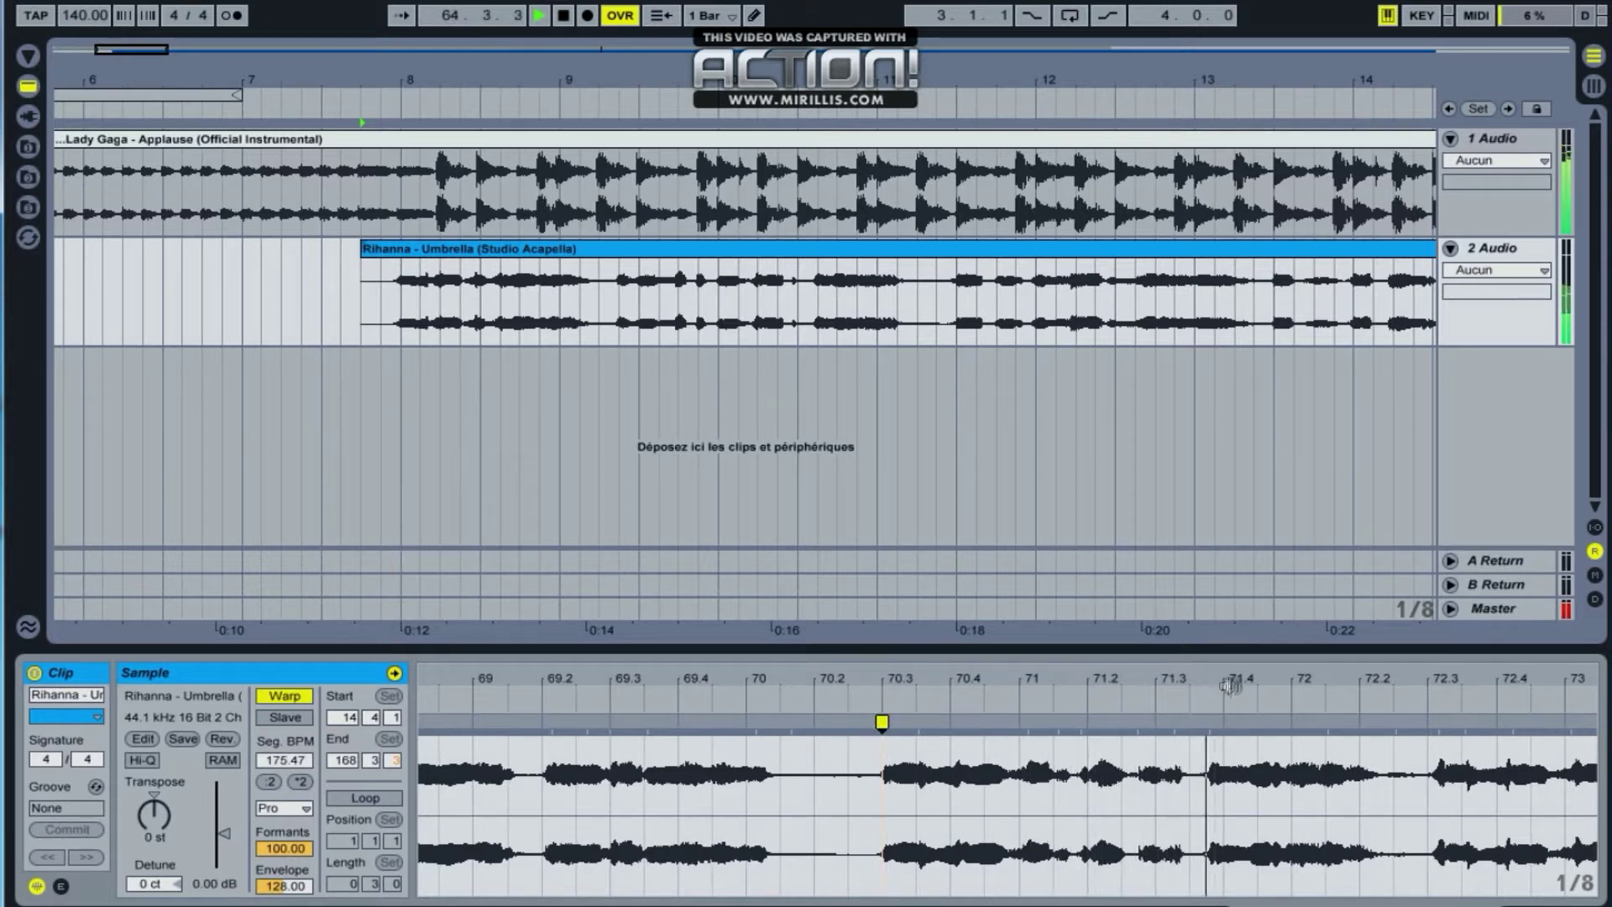
Warp the acapella's onset near 74.4 onto that beat and the following phrase start to midway between 76.3 and 76.4
drag(853, 708, 848, 722)
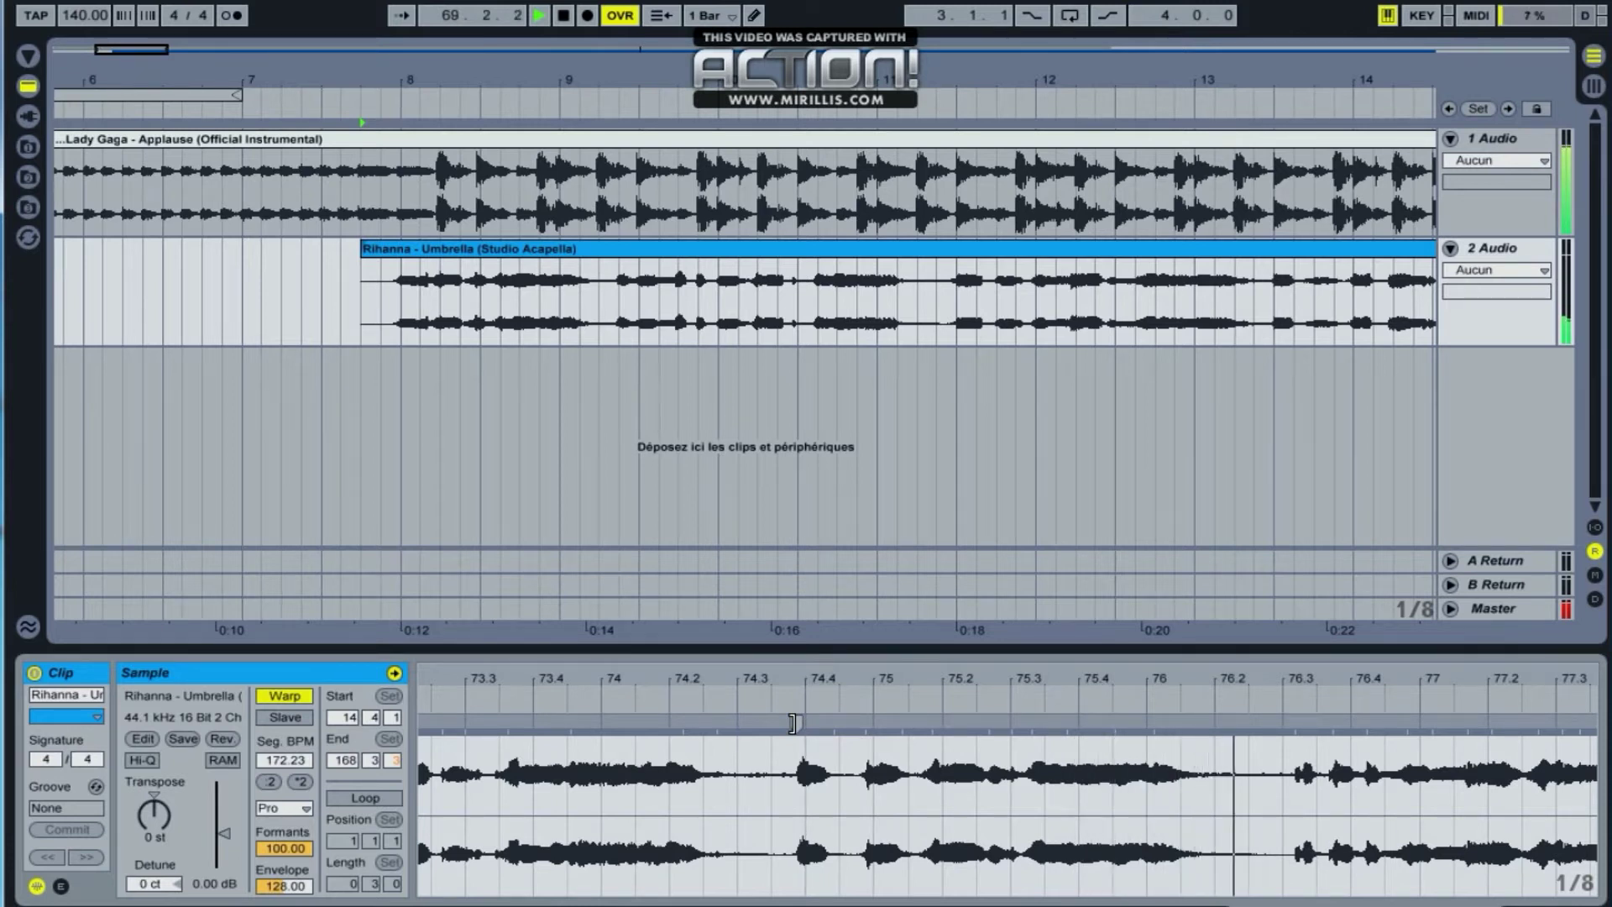
drag(793, 723, 805, 722)
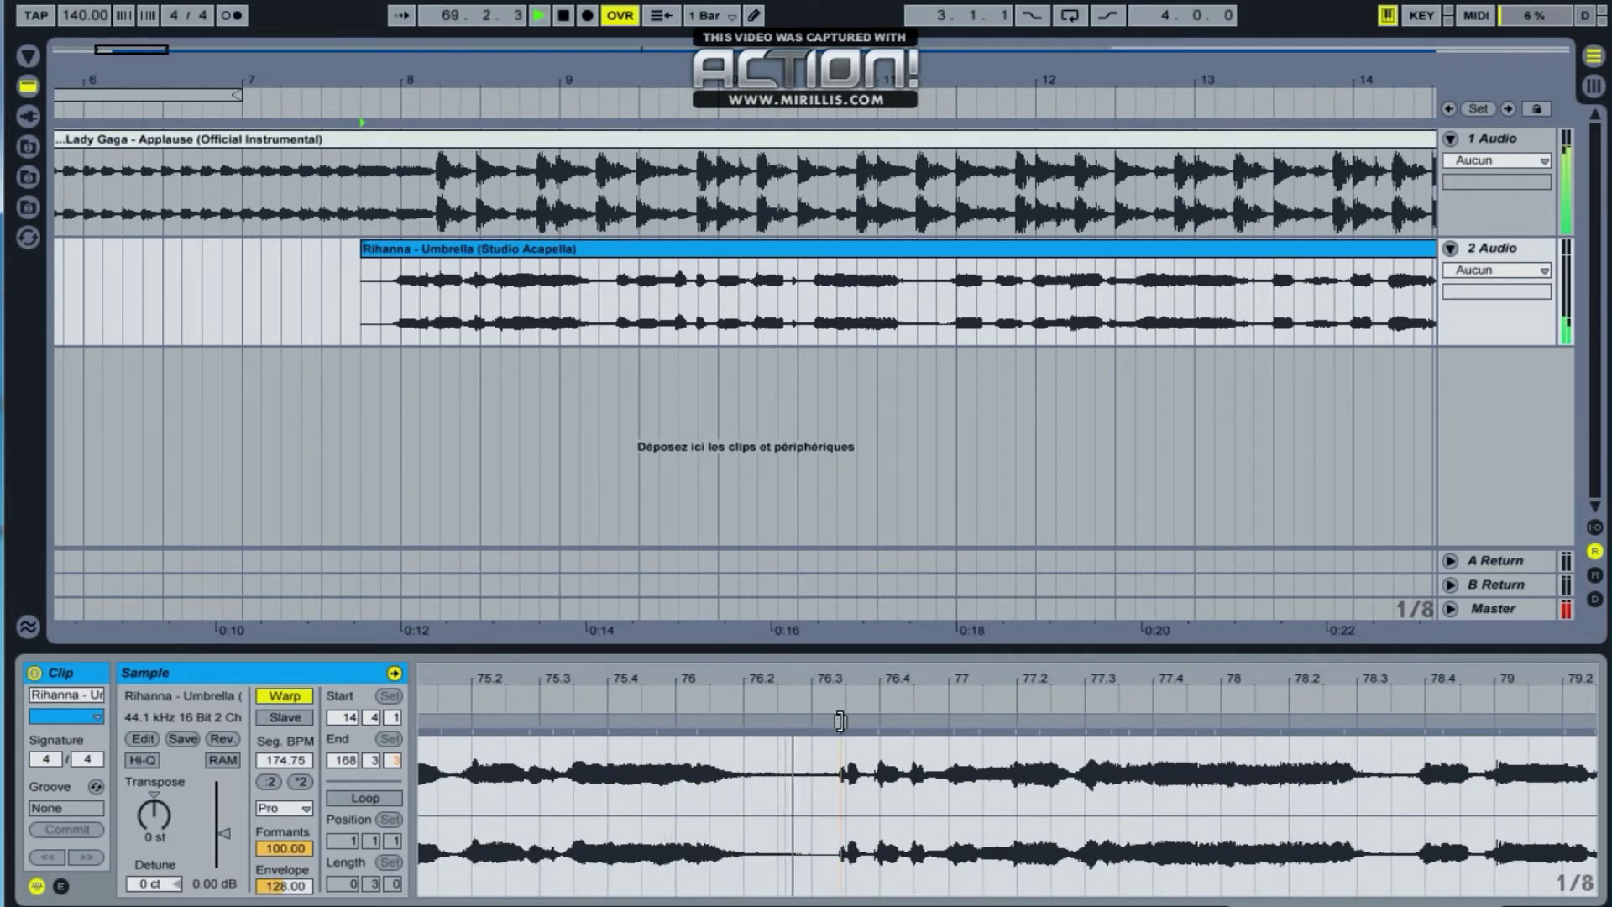
drag(840, 720, 845, 721)
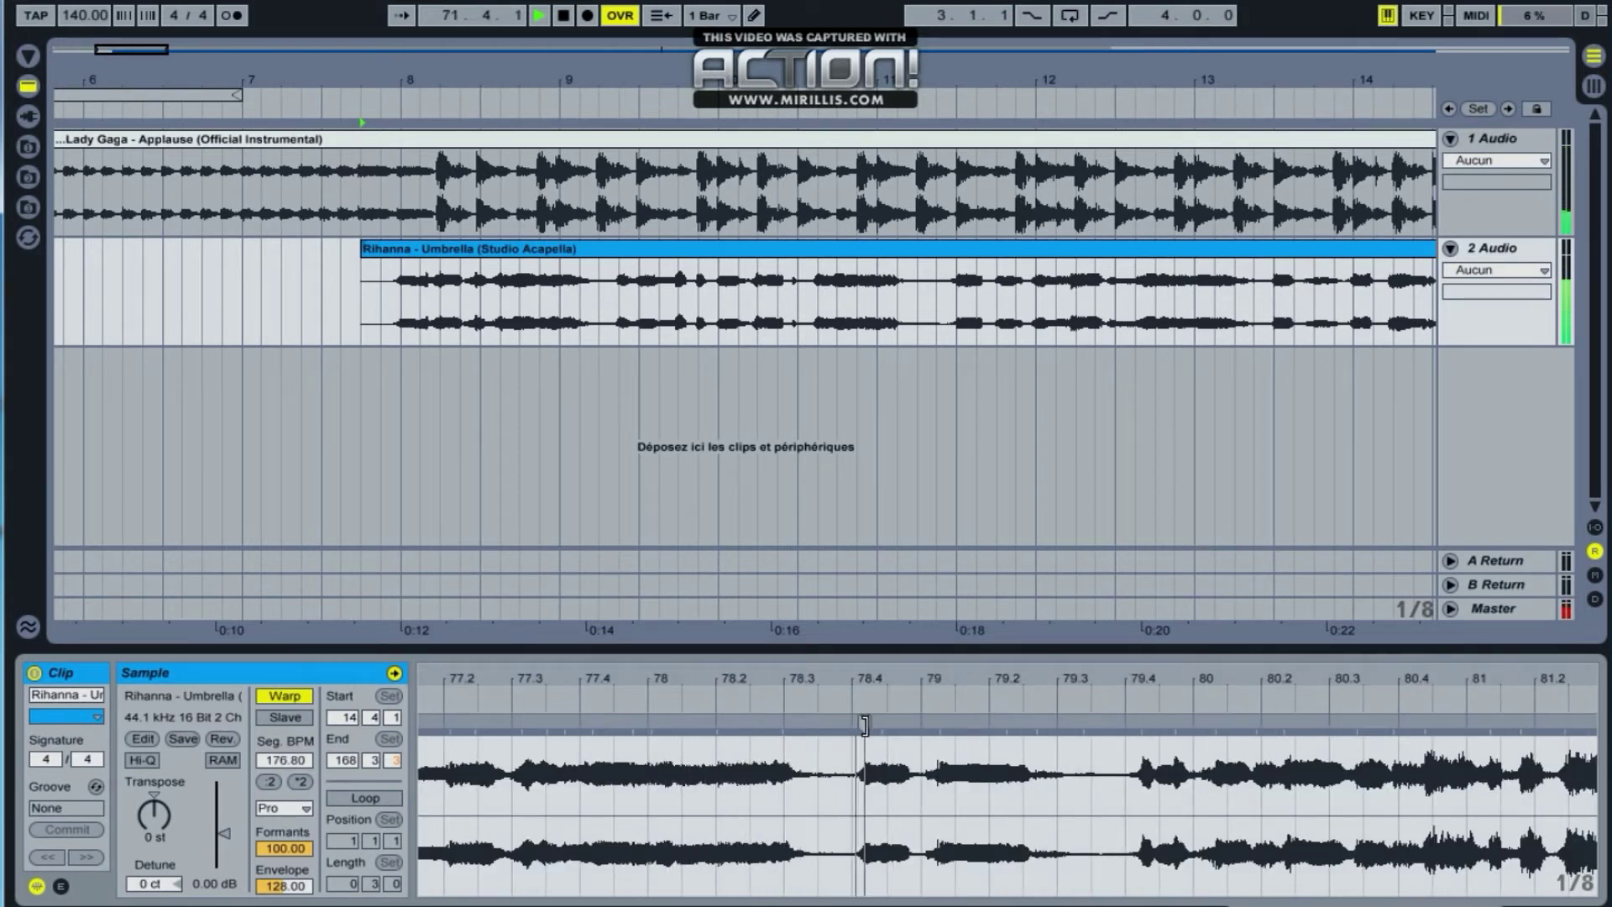
Align three successive vocal onsets with beats 78.4, 79 and 79.4 using warp markers
key(space)
drag(865, 724, 851, 724)
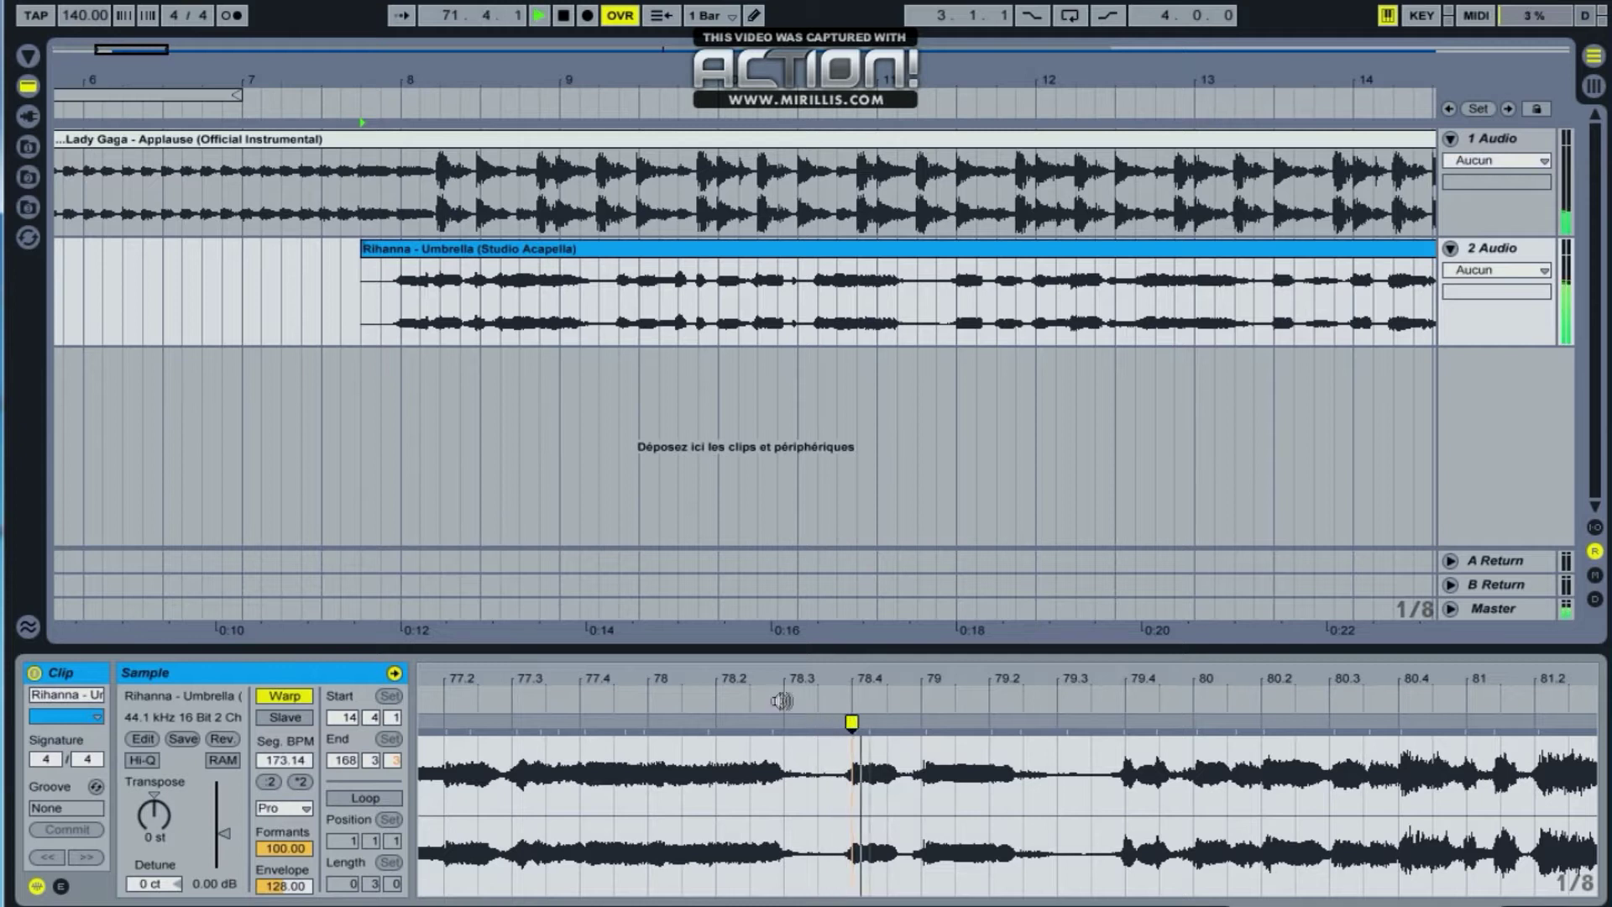
key(space)
drag(932, 722, 921, 722)
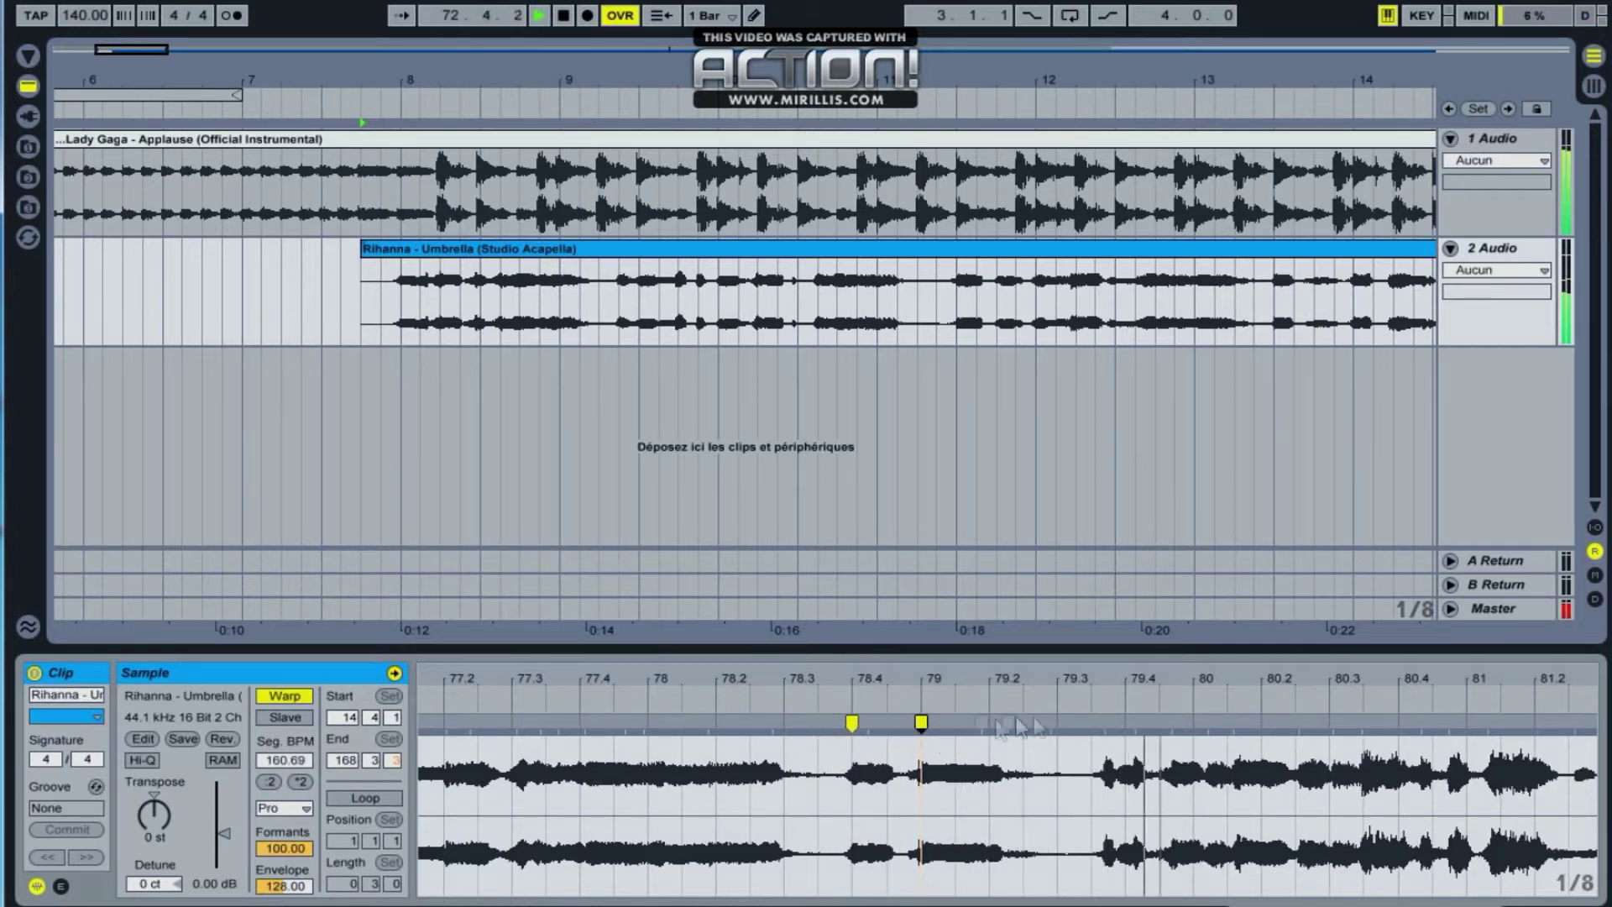
key(space)
drag(1102, 722, 1124, 722)
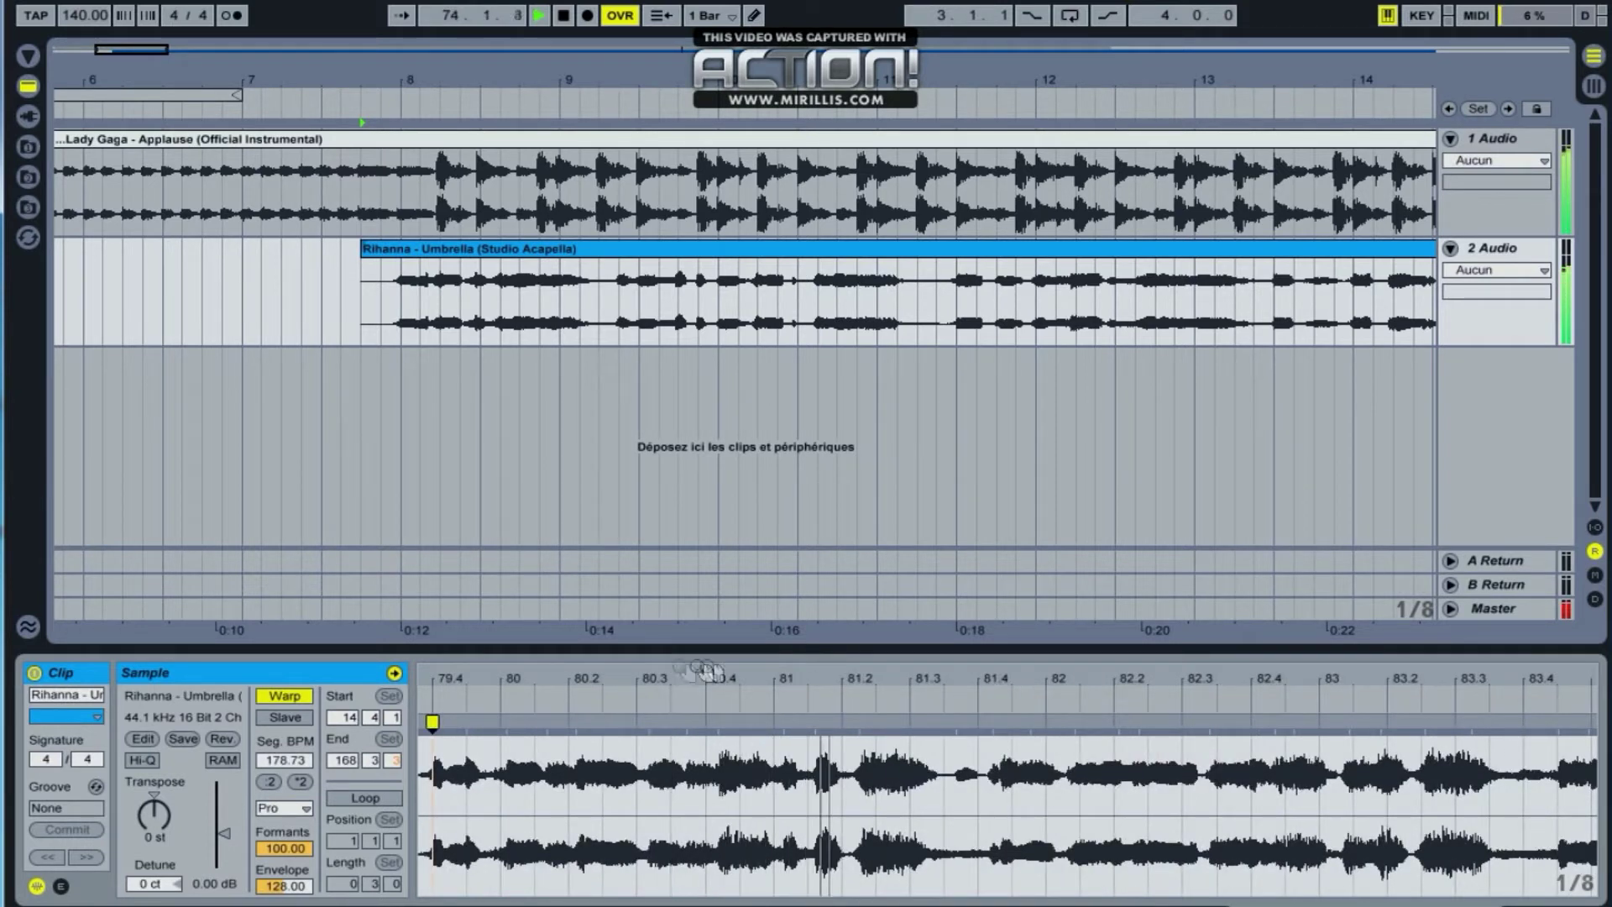
Warp the strong vocal onset after bar 81 onto beat 81.2 and play from about 79.4 to check it
key(space)
drag(863, 722, 875, 722)
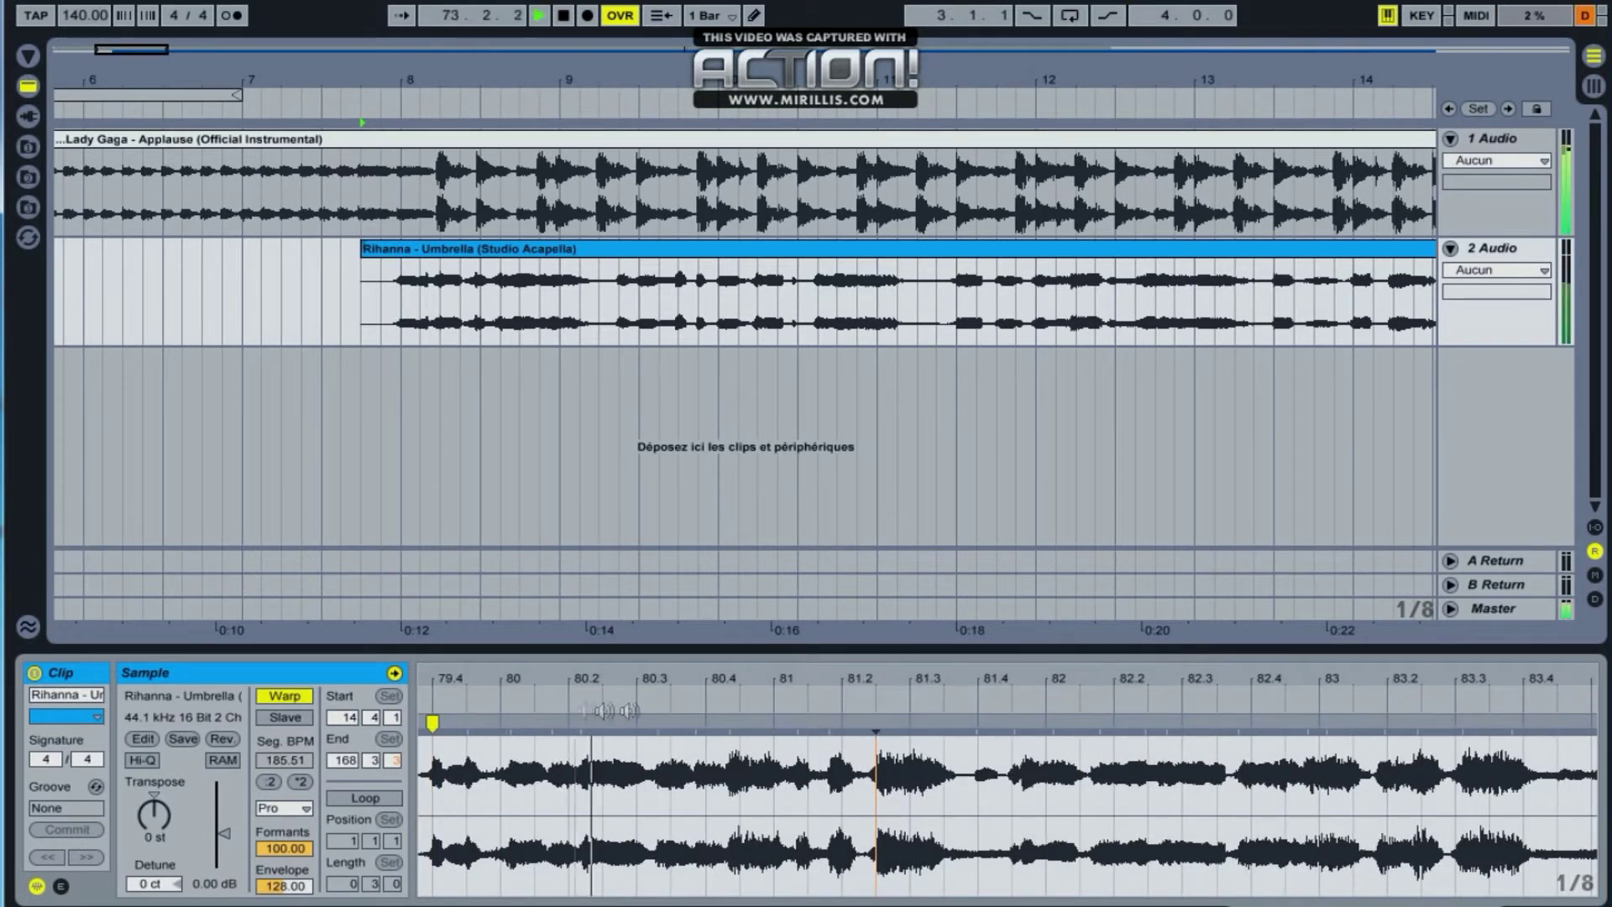
double_click(872, 724)
drag(874, 723, 842, 723)
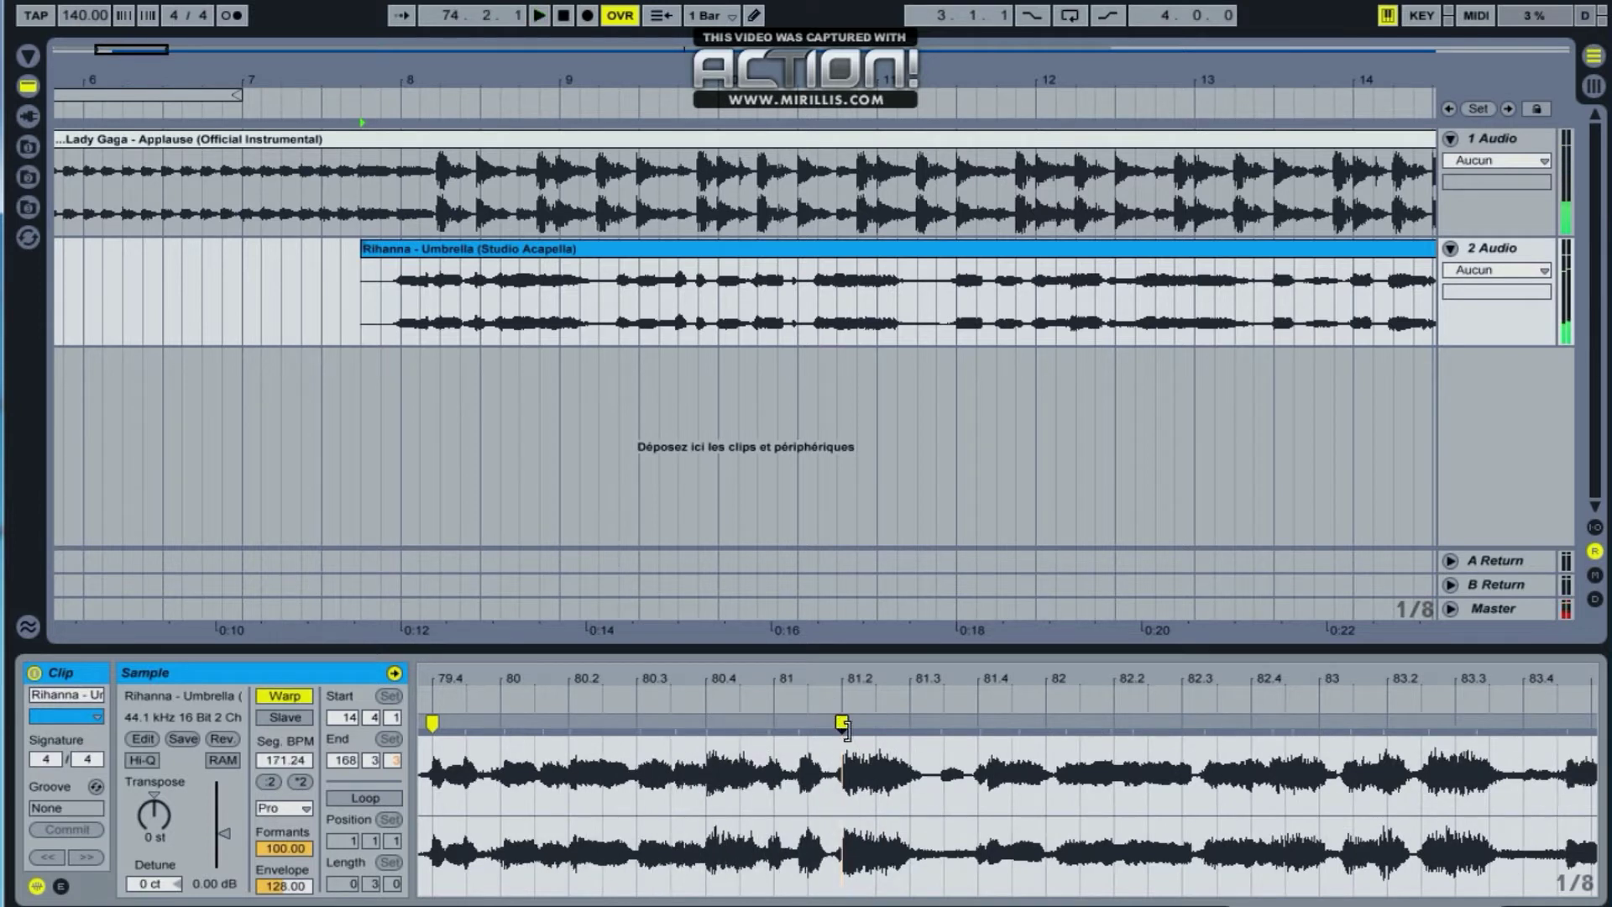
click(476, 712)
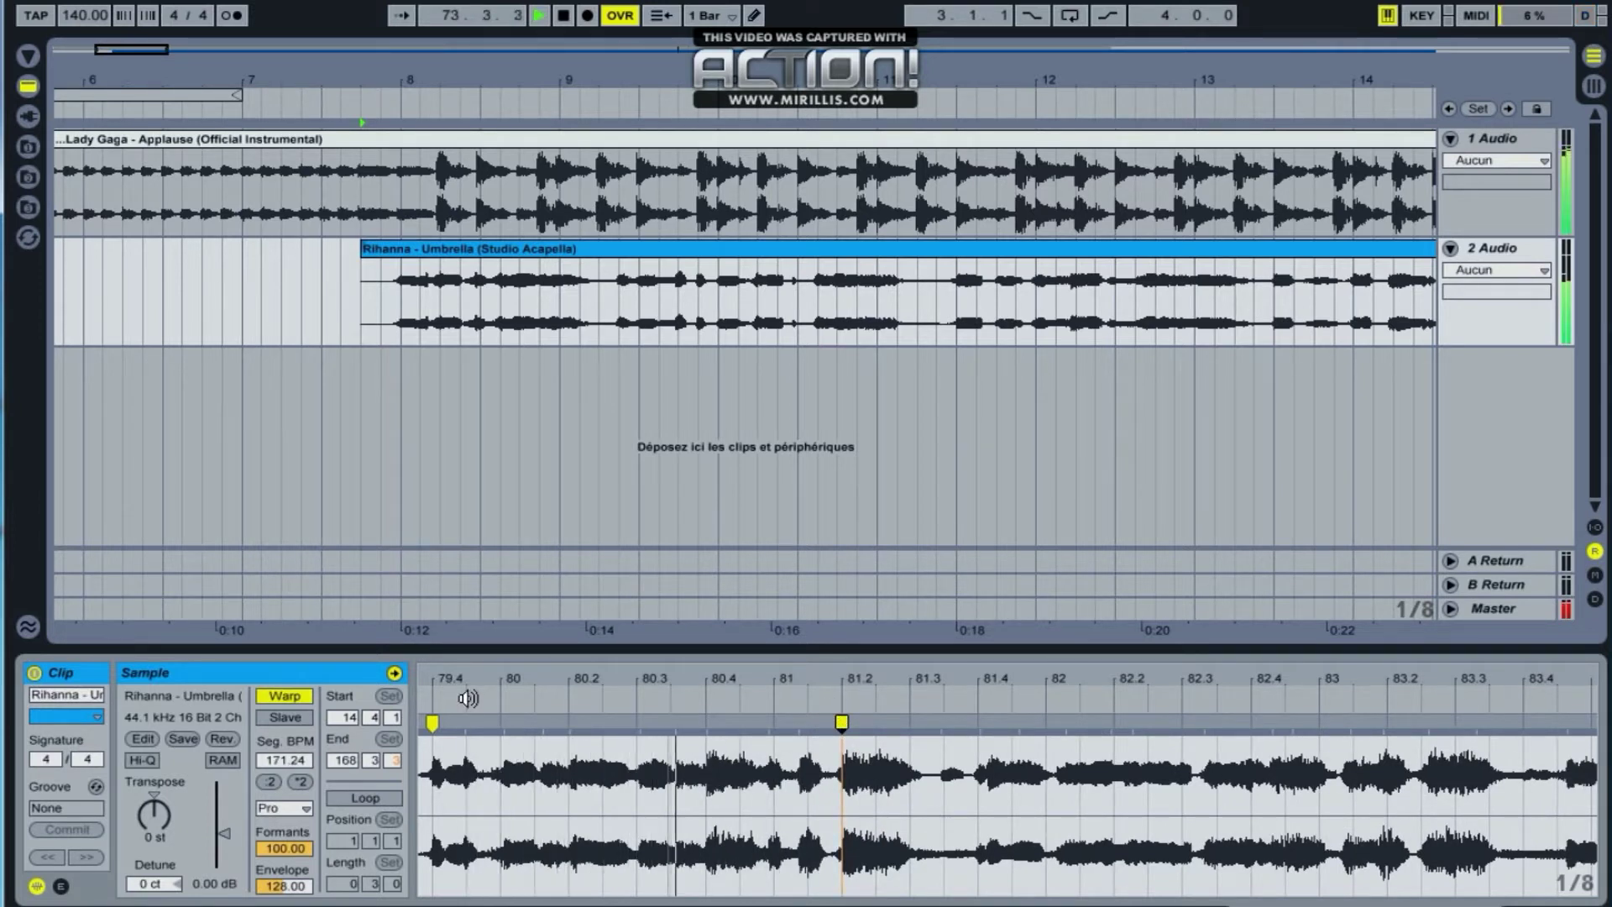
Pin the acapella's onsets to beats 81.4 and 82.3 with warp markers, checking the timing by playback
double_click(980, 723)
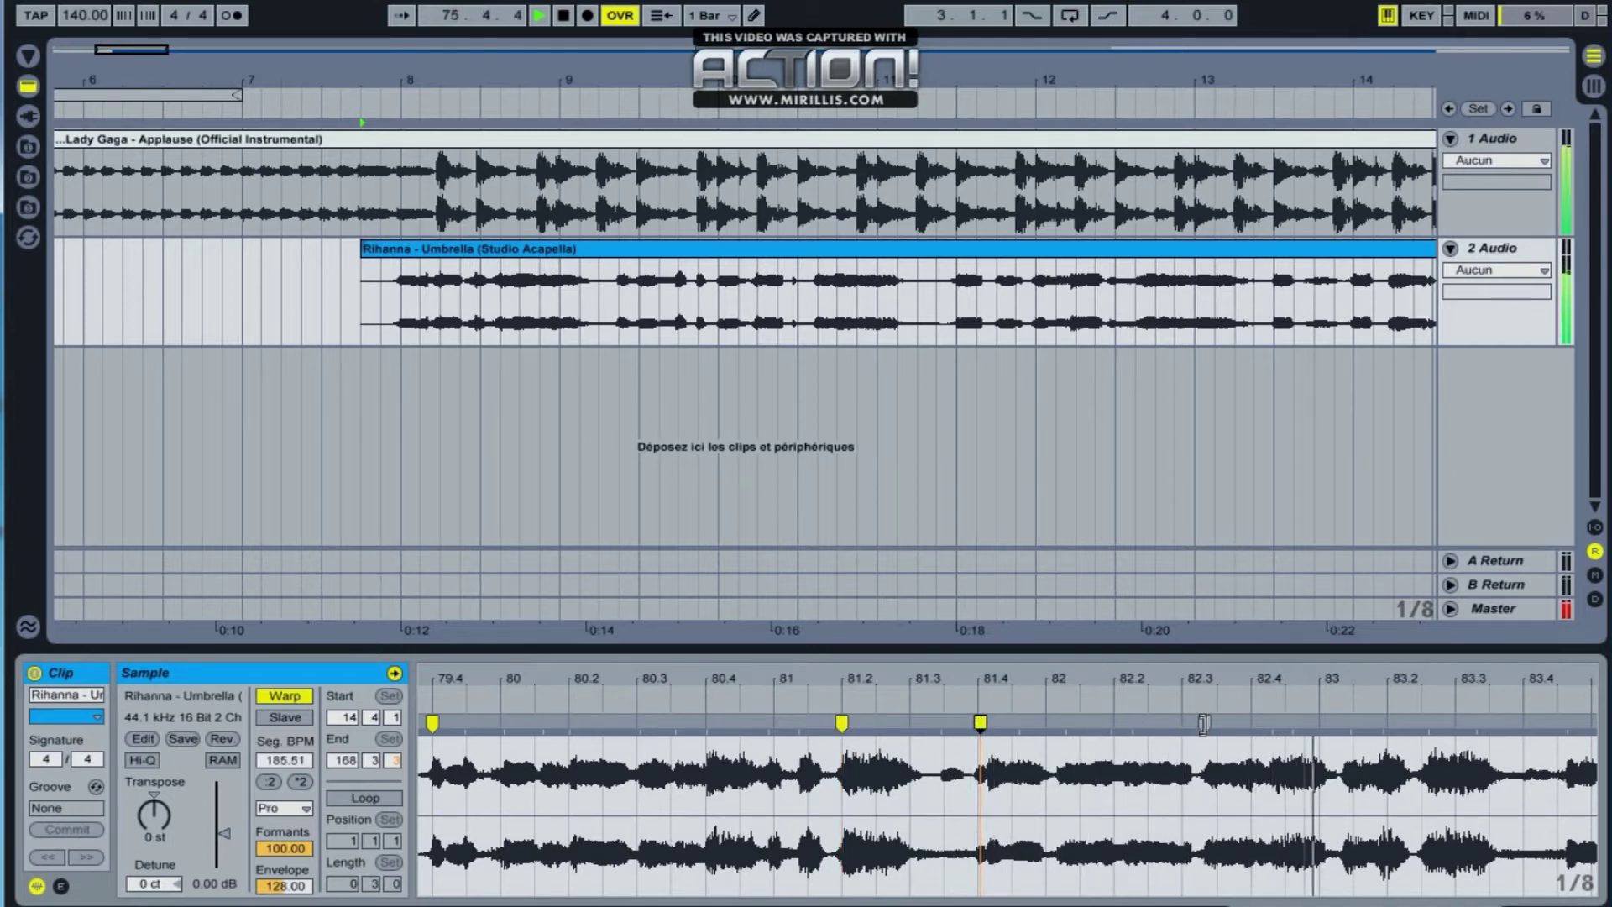
drag(1197, 727, 1182, 726)
click(932, 696)
scroll(1323, 678, right, 5)
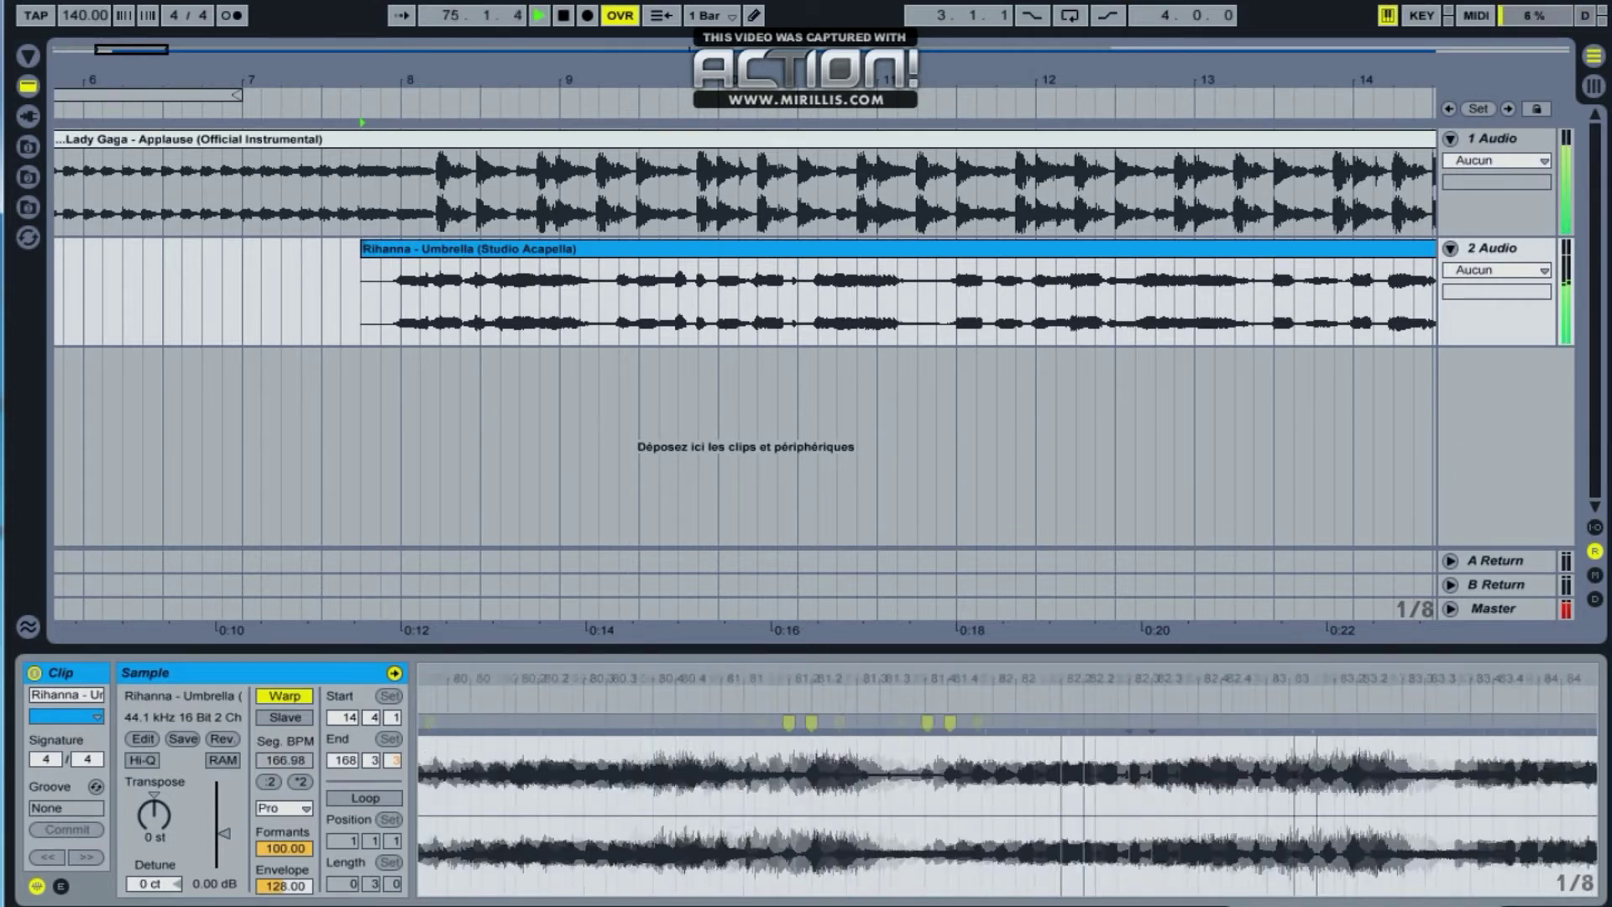
double_click(834, 723)
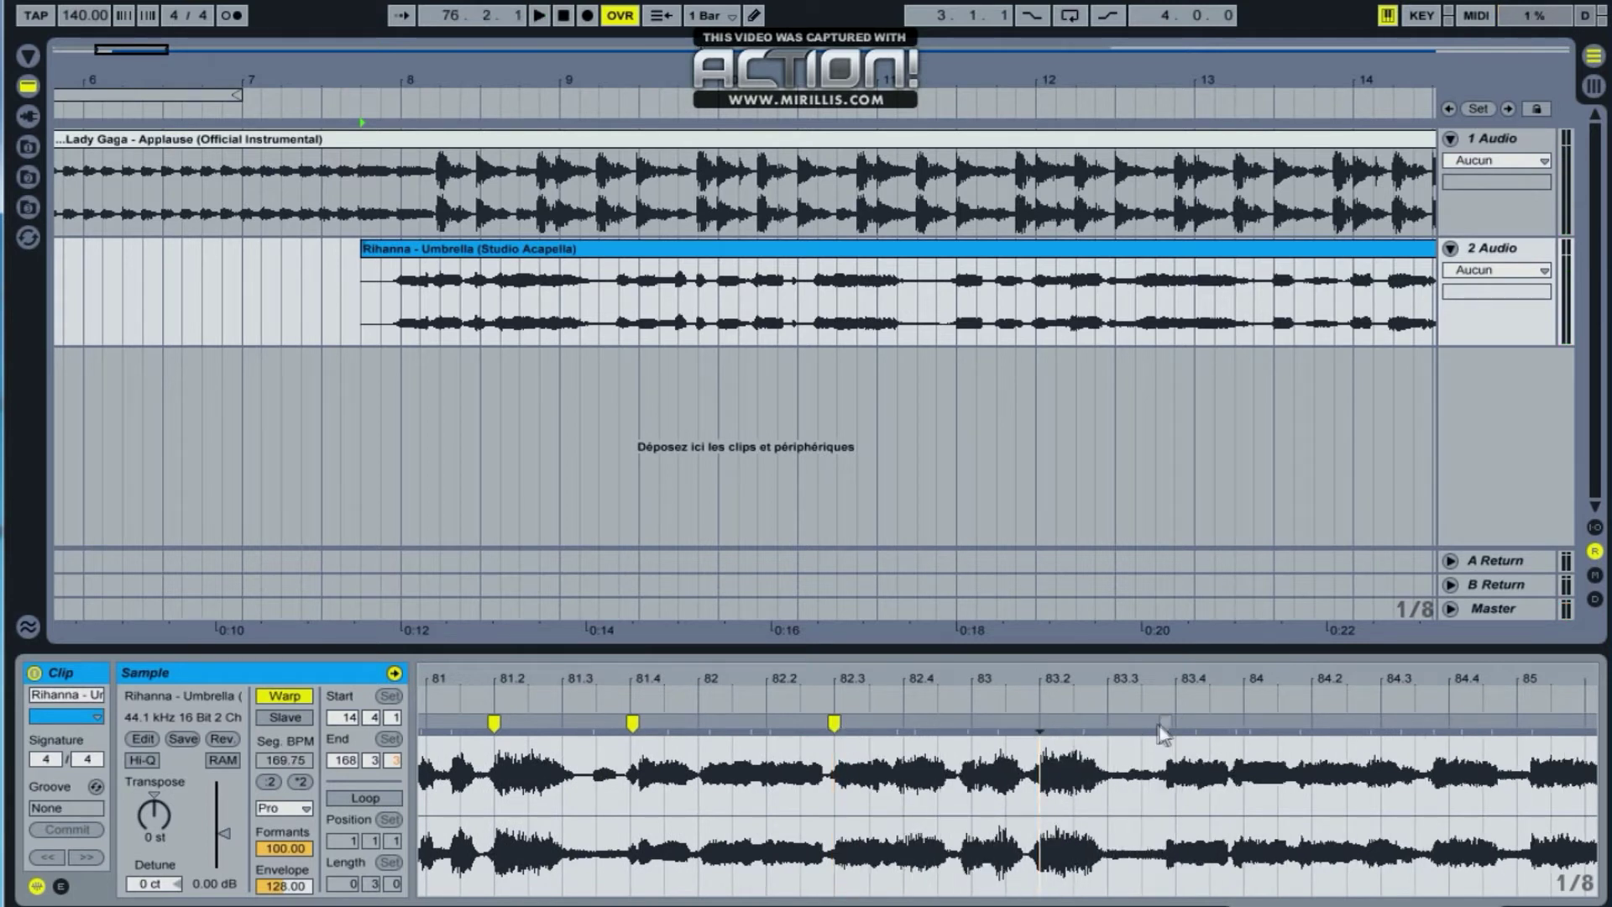
Set warp markers on the vocal at beat 83.4, midway between 85 and 85.2, and at beat 87.4
drag(1164, 727, 1173, 727)
click(1004, 710)
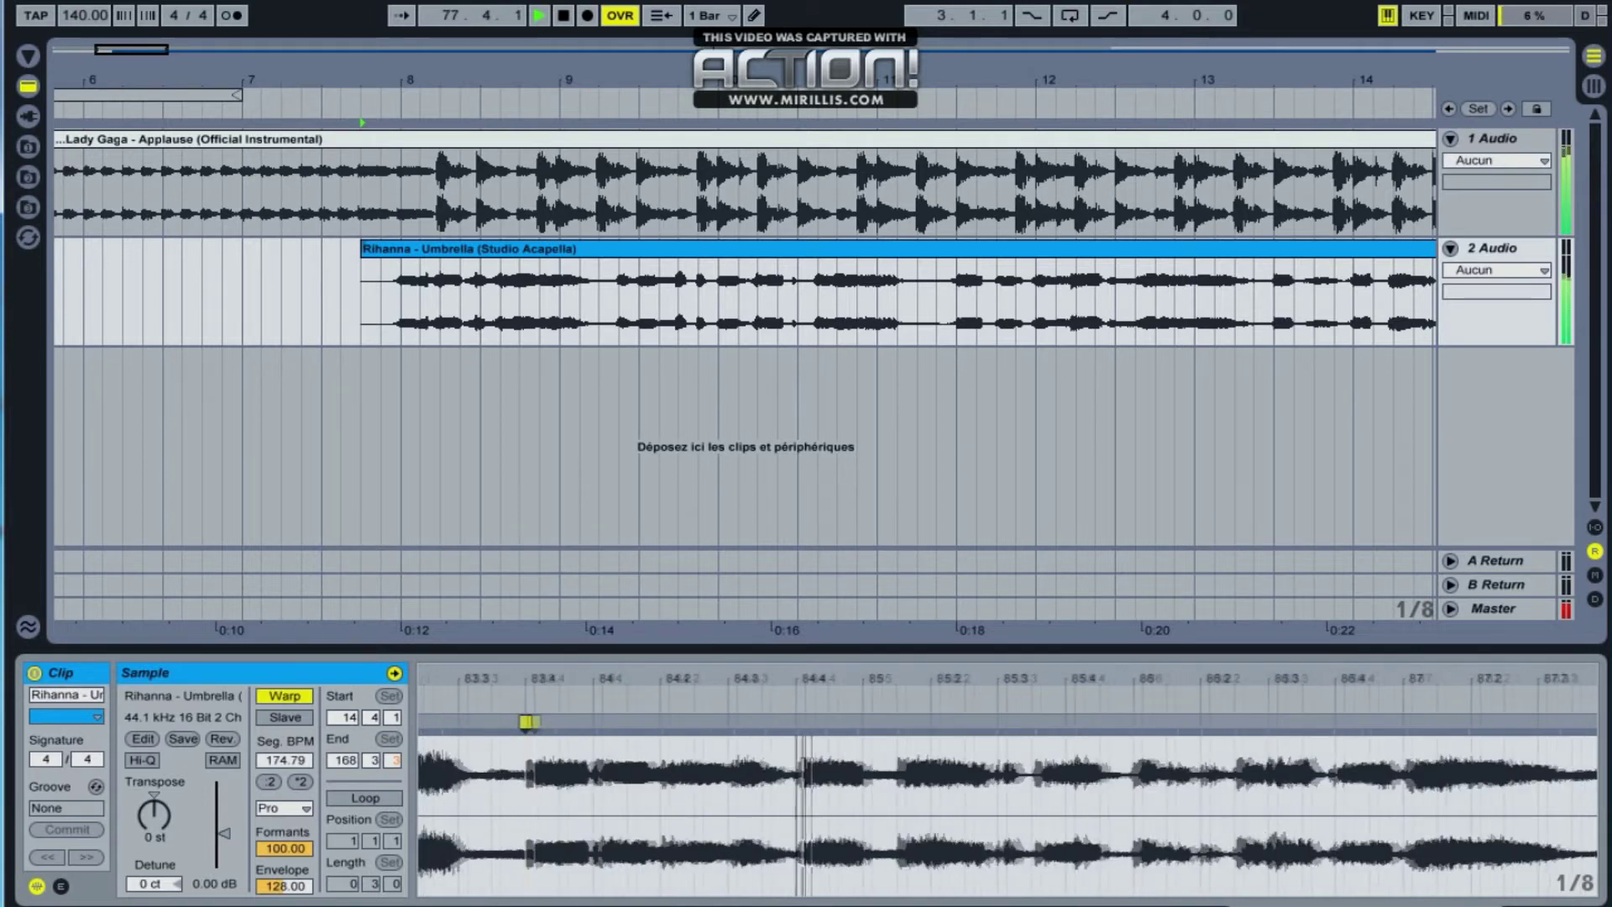
double_click(882, 724)
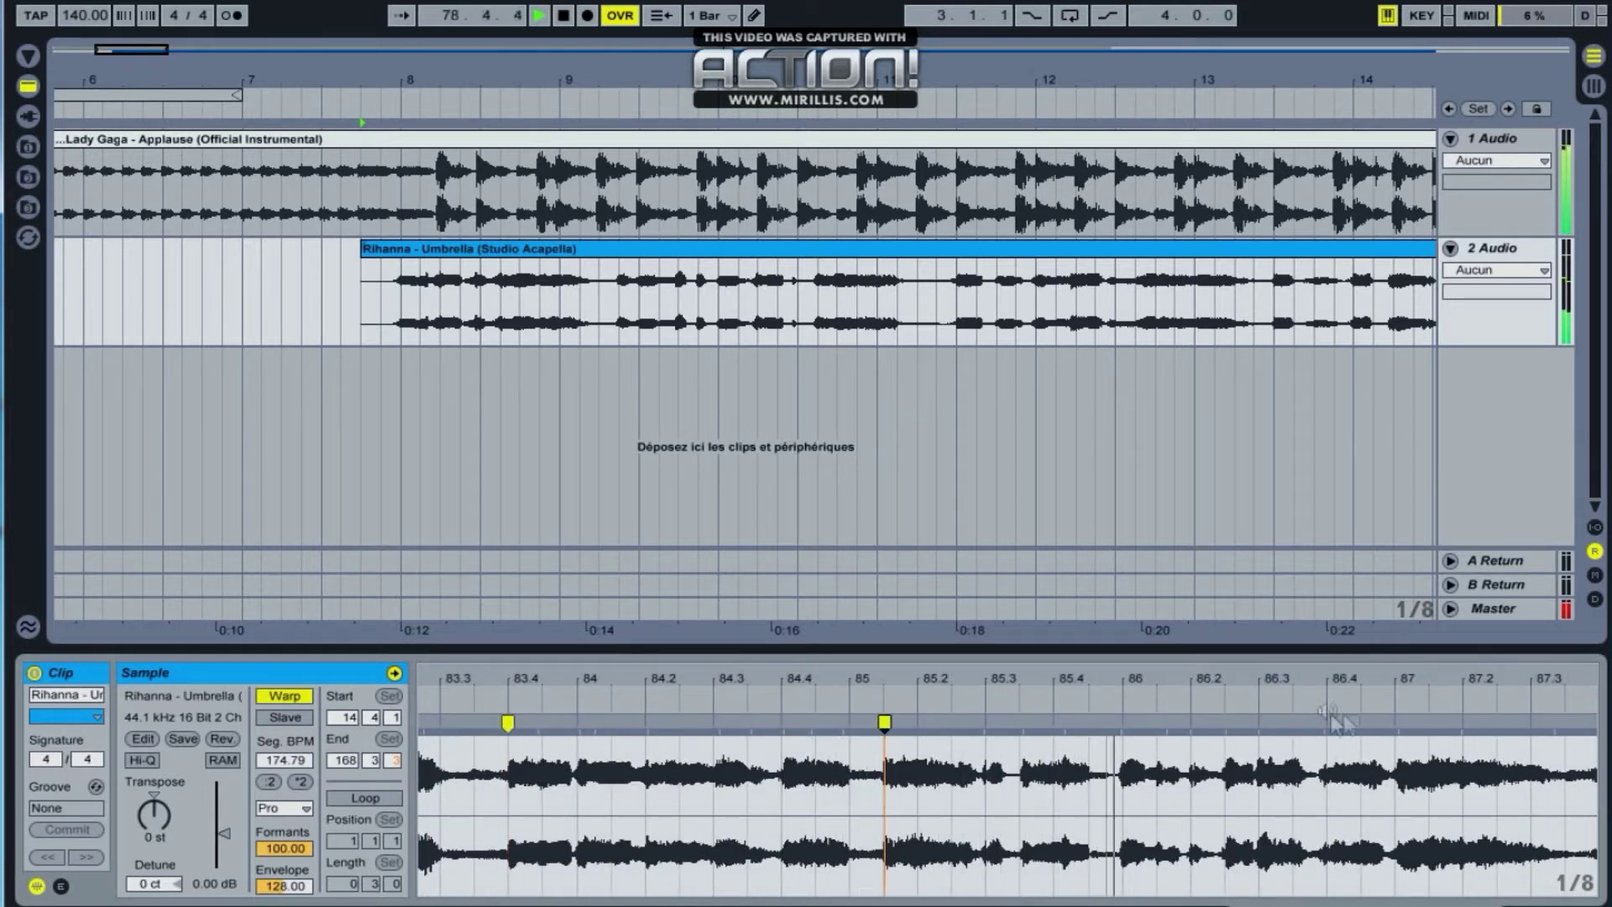
double_click(922, 724)
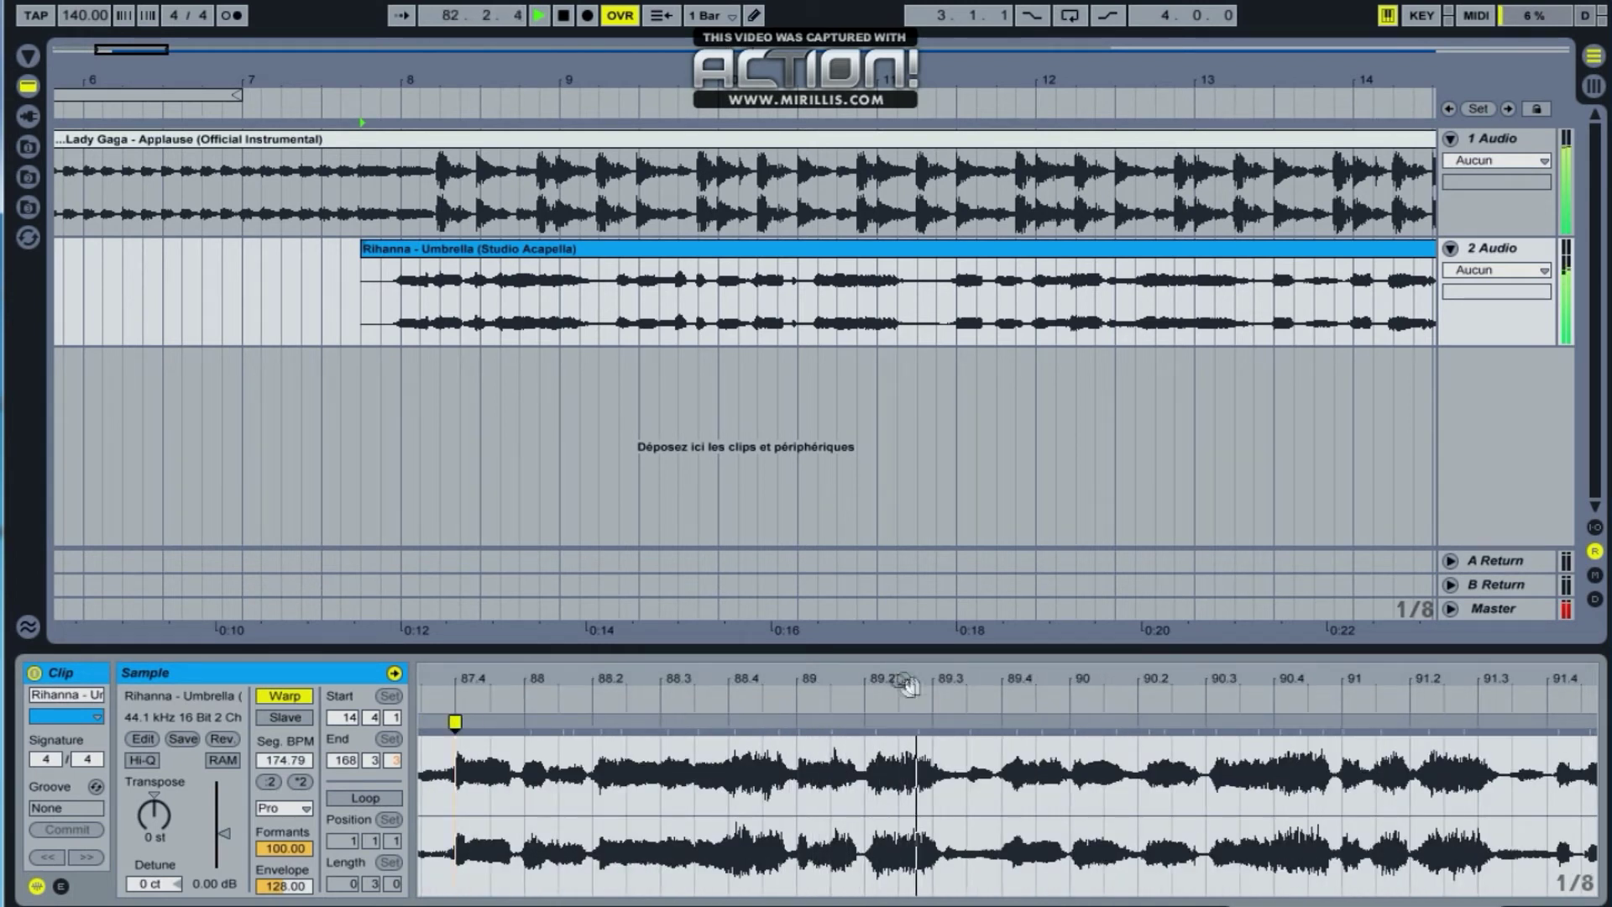
Warp the vocal onset just before bar 90 onto beat 89.4 and audition it from the preceding bar
mouse_move(1016, 723)
mouse_down()
mouse_move(959, 722)
mouse_move(1035, 722)
mouse_up()
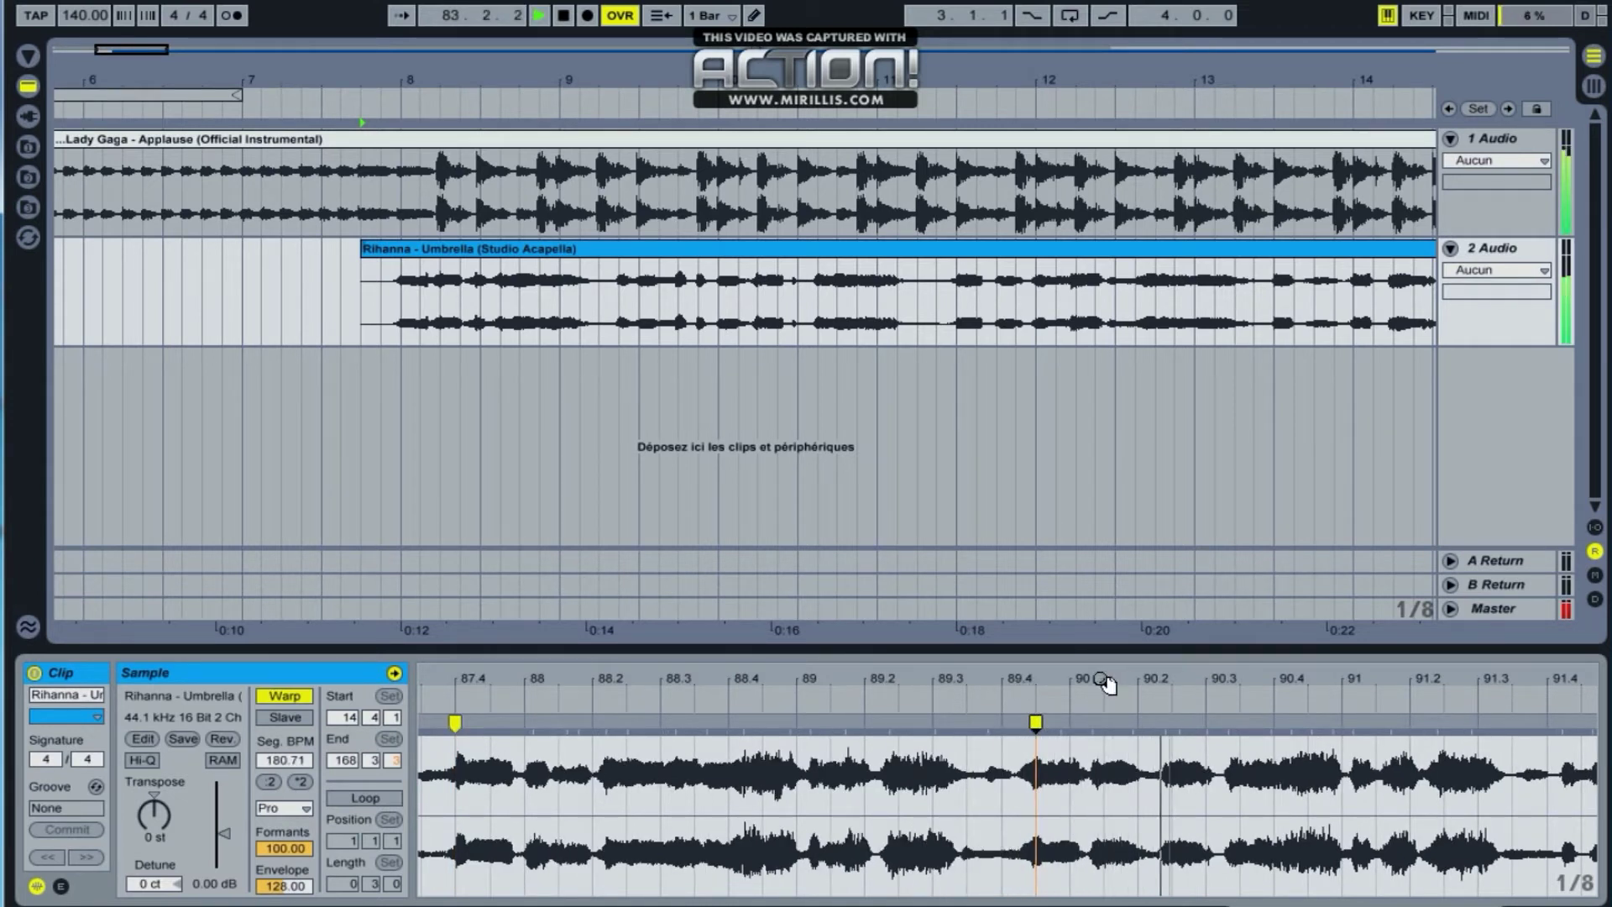
click(850, 688)
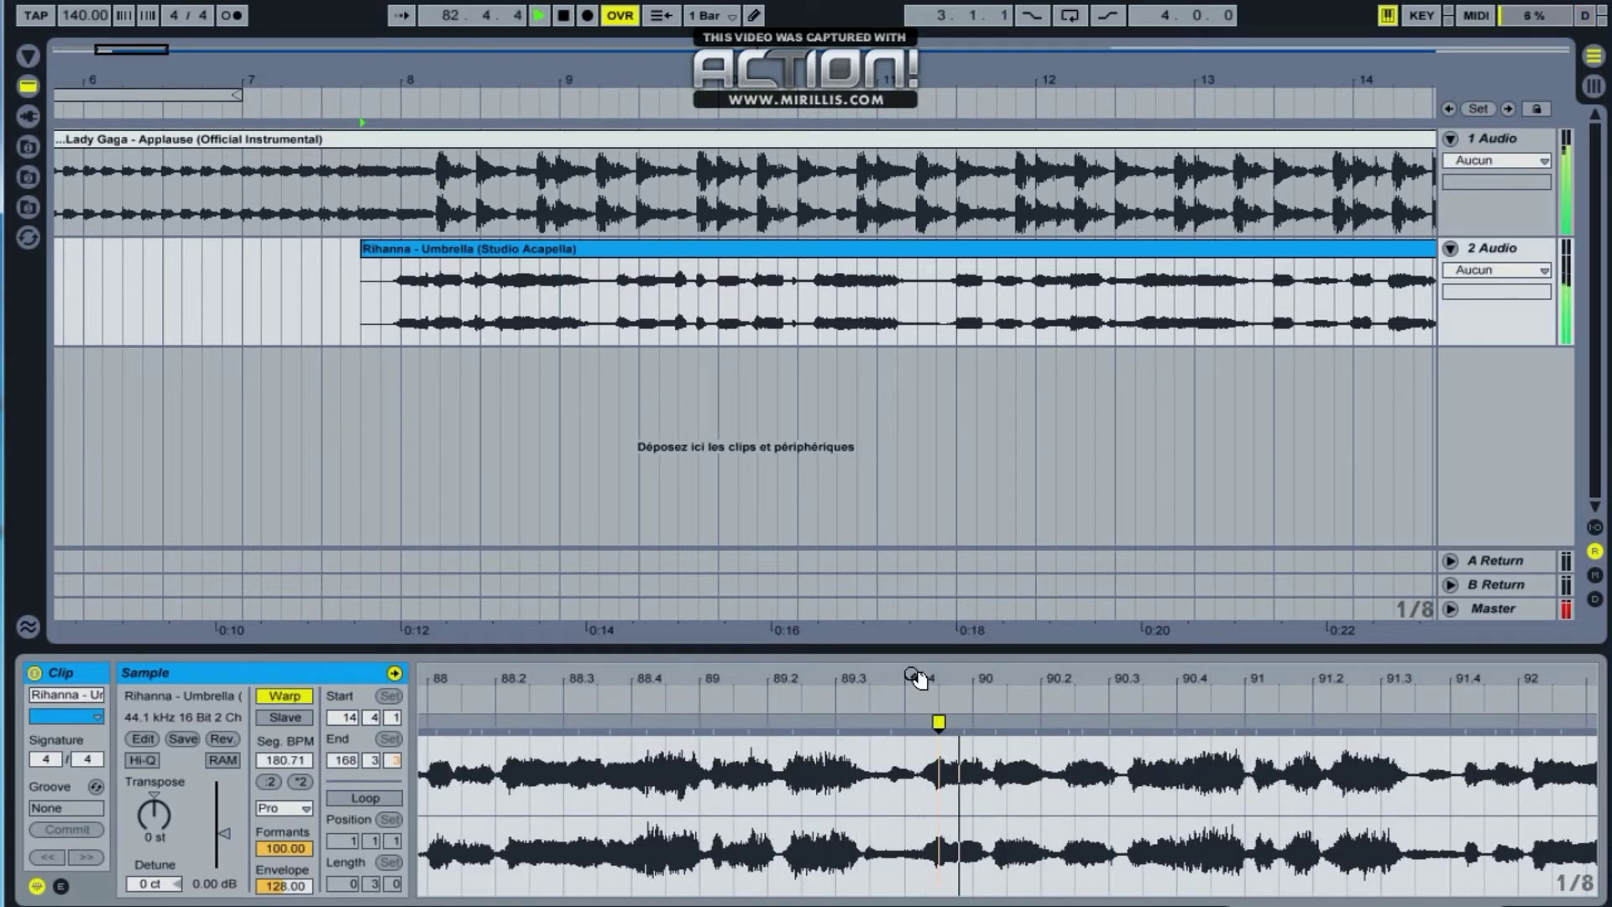
key(space)
double_click(934, 720)
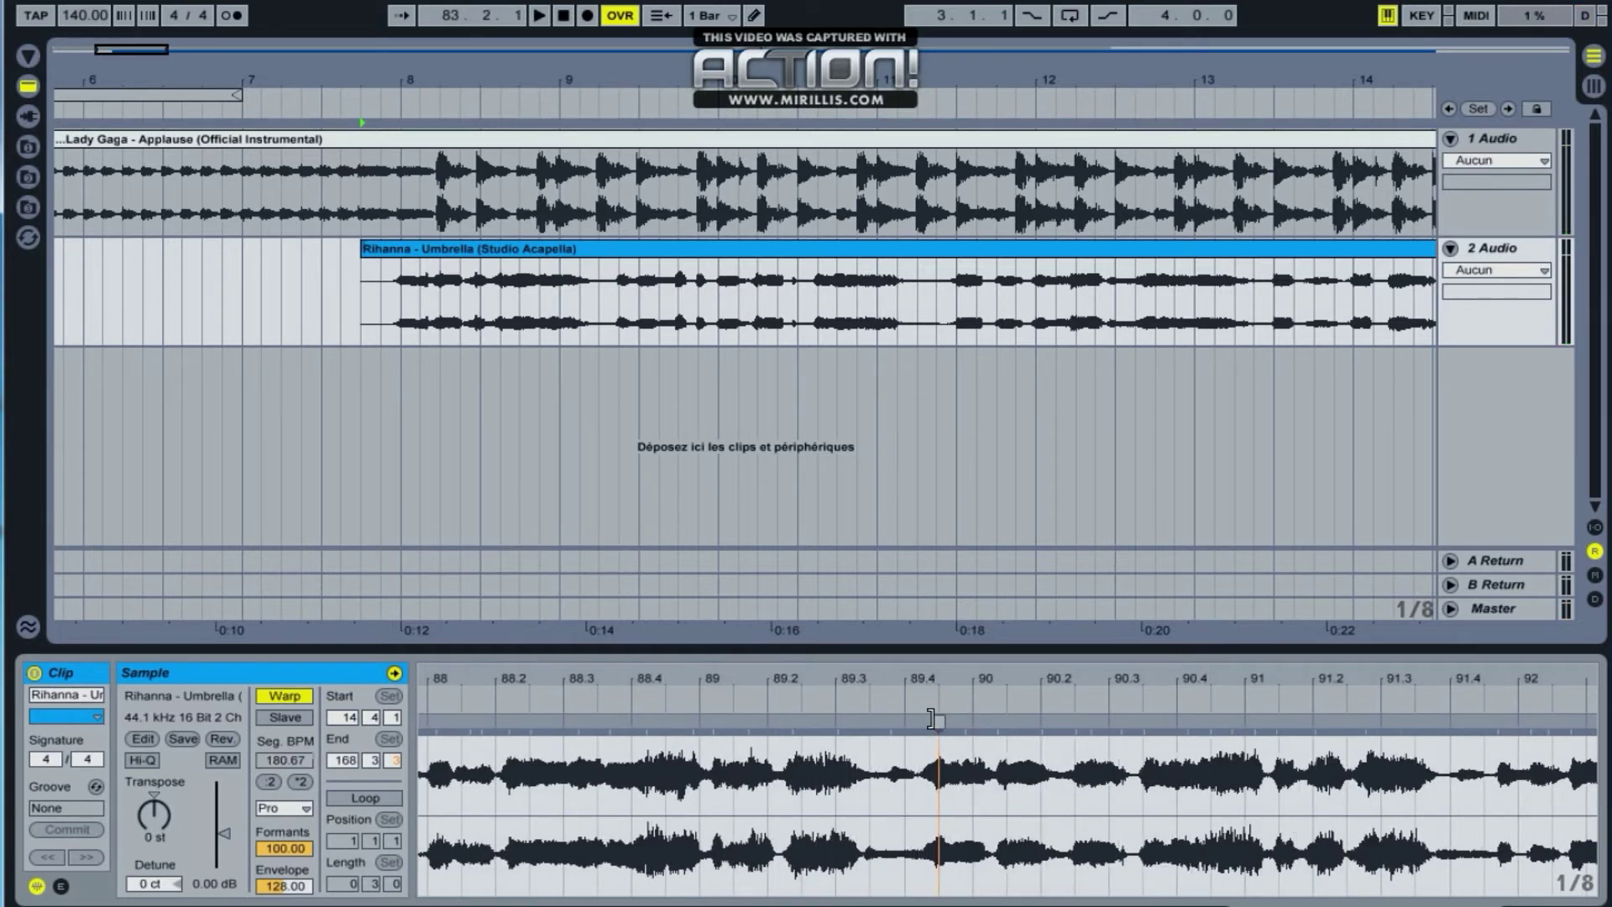
drag(933, 720, 905, 721)
click(705, 701)
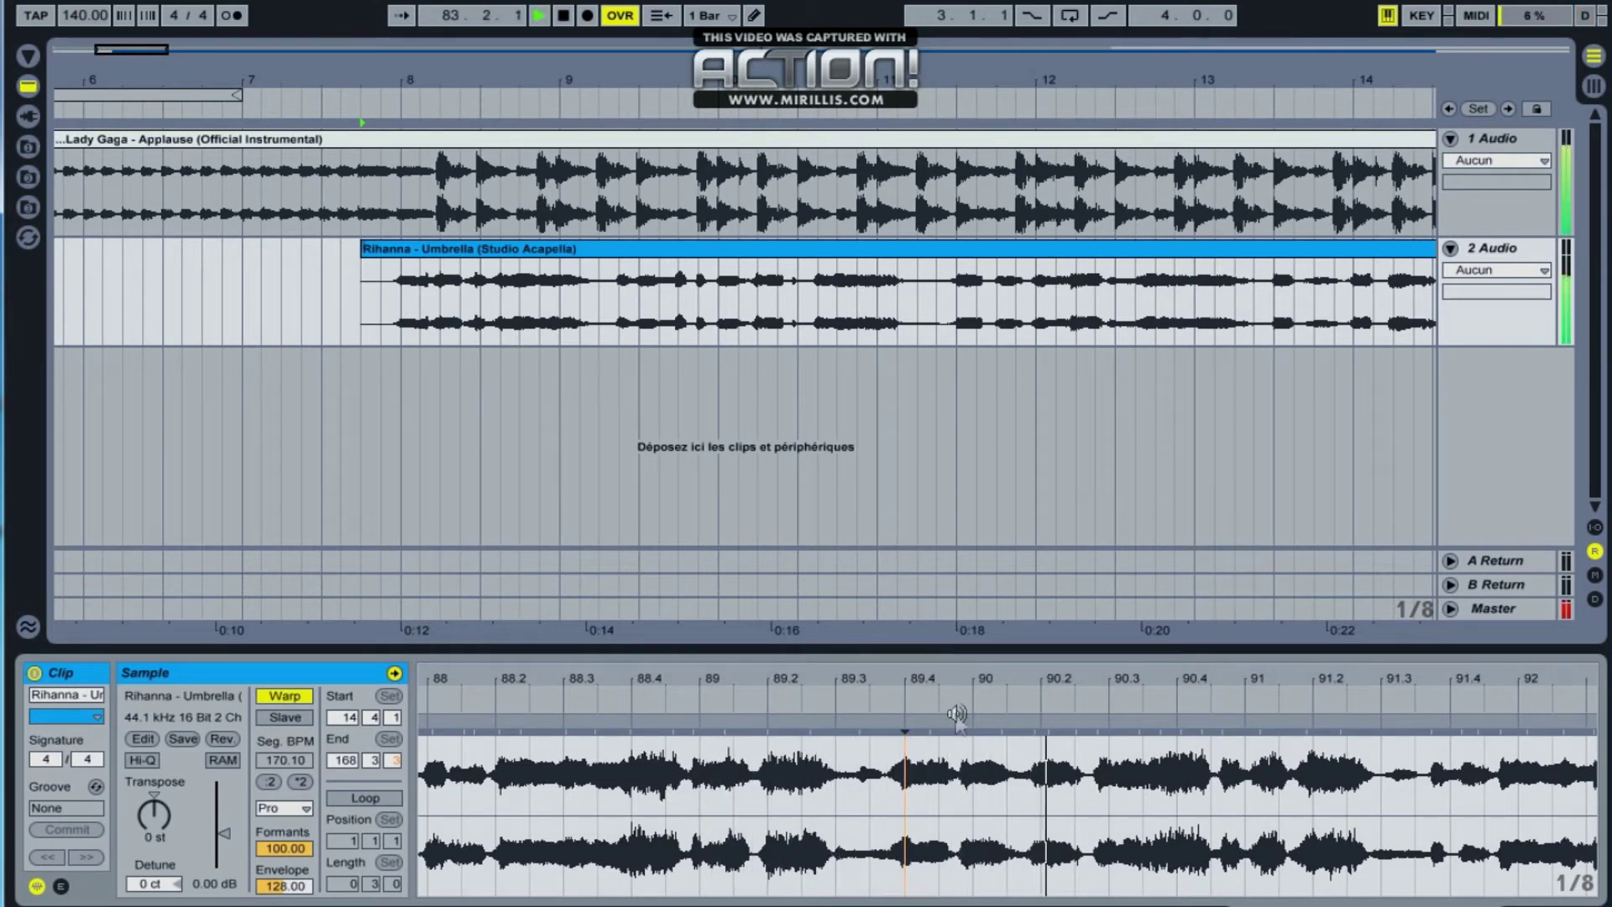
drag(936, 721, 967, 721)
click(876, 695)
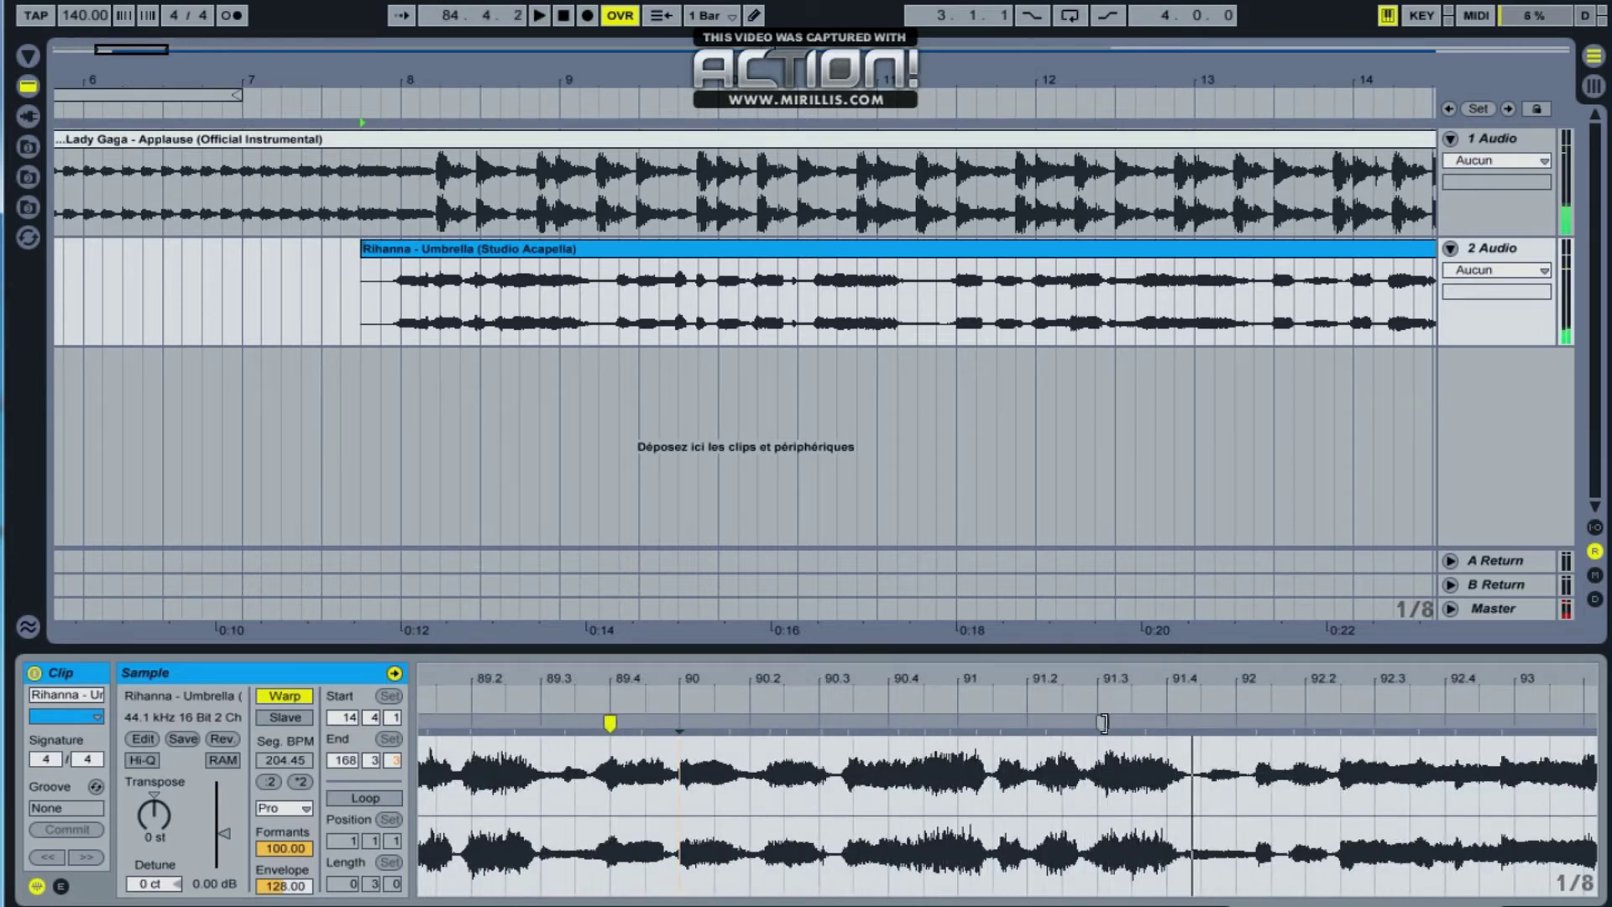
drag(1041, 720, 1026, 721)
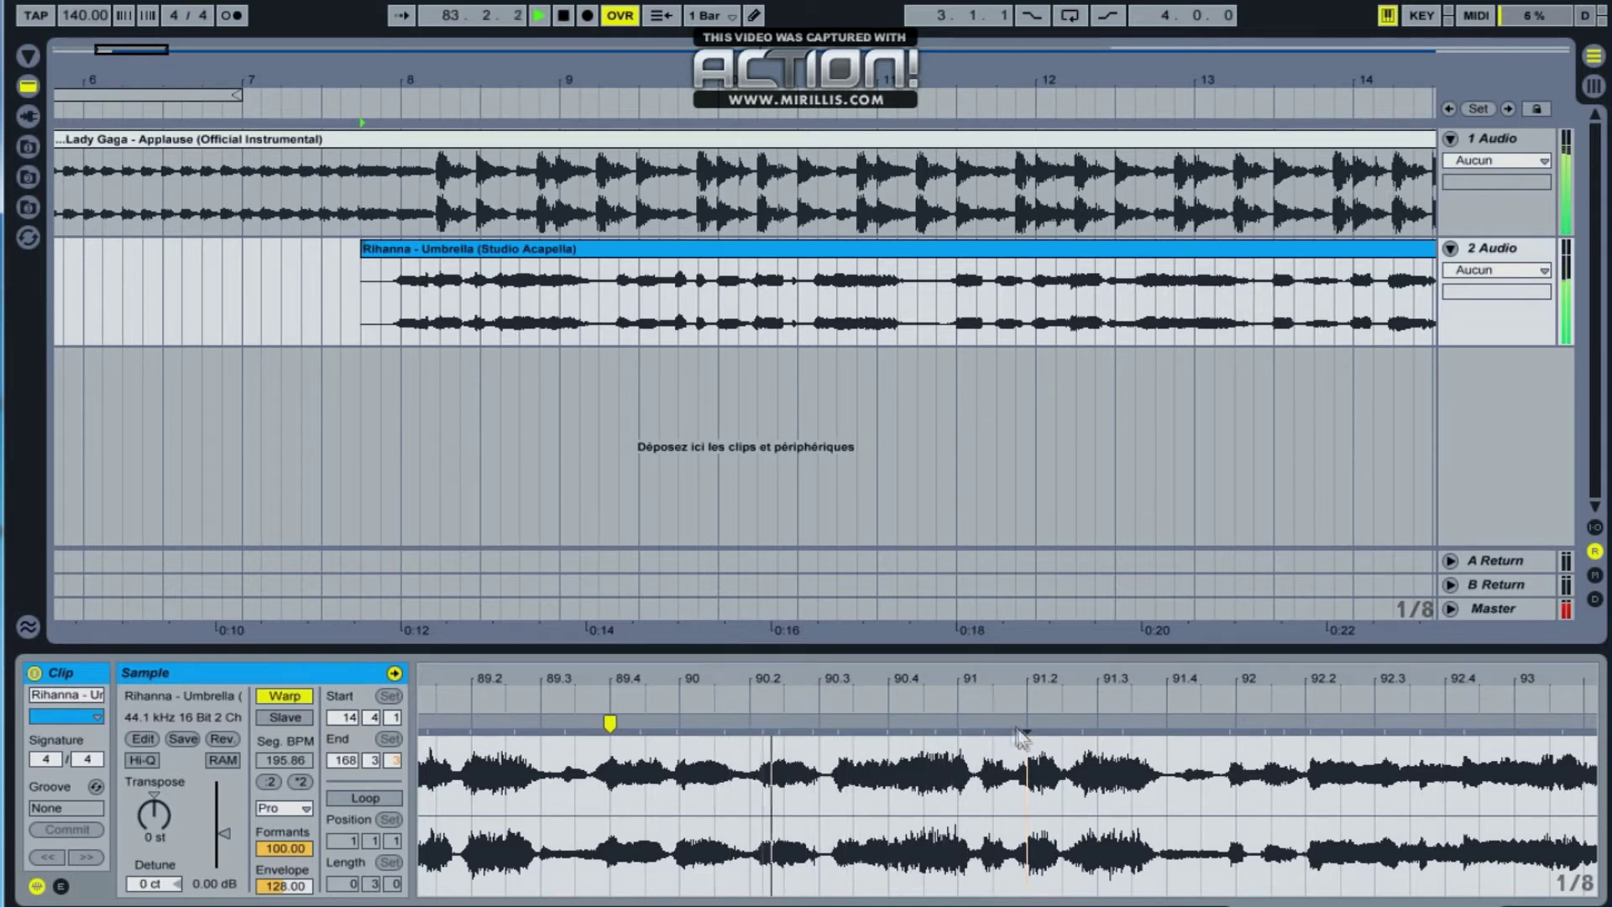
Warp one vocal onset to midway between 91 and 91.2 and the next to beat 91.4, and play that passage
drag(1026, 723, 994, 723)
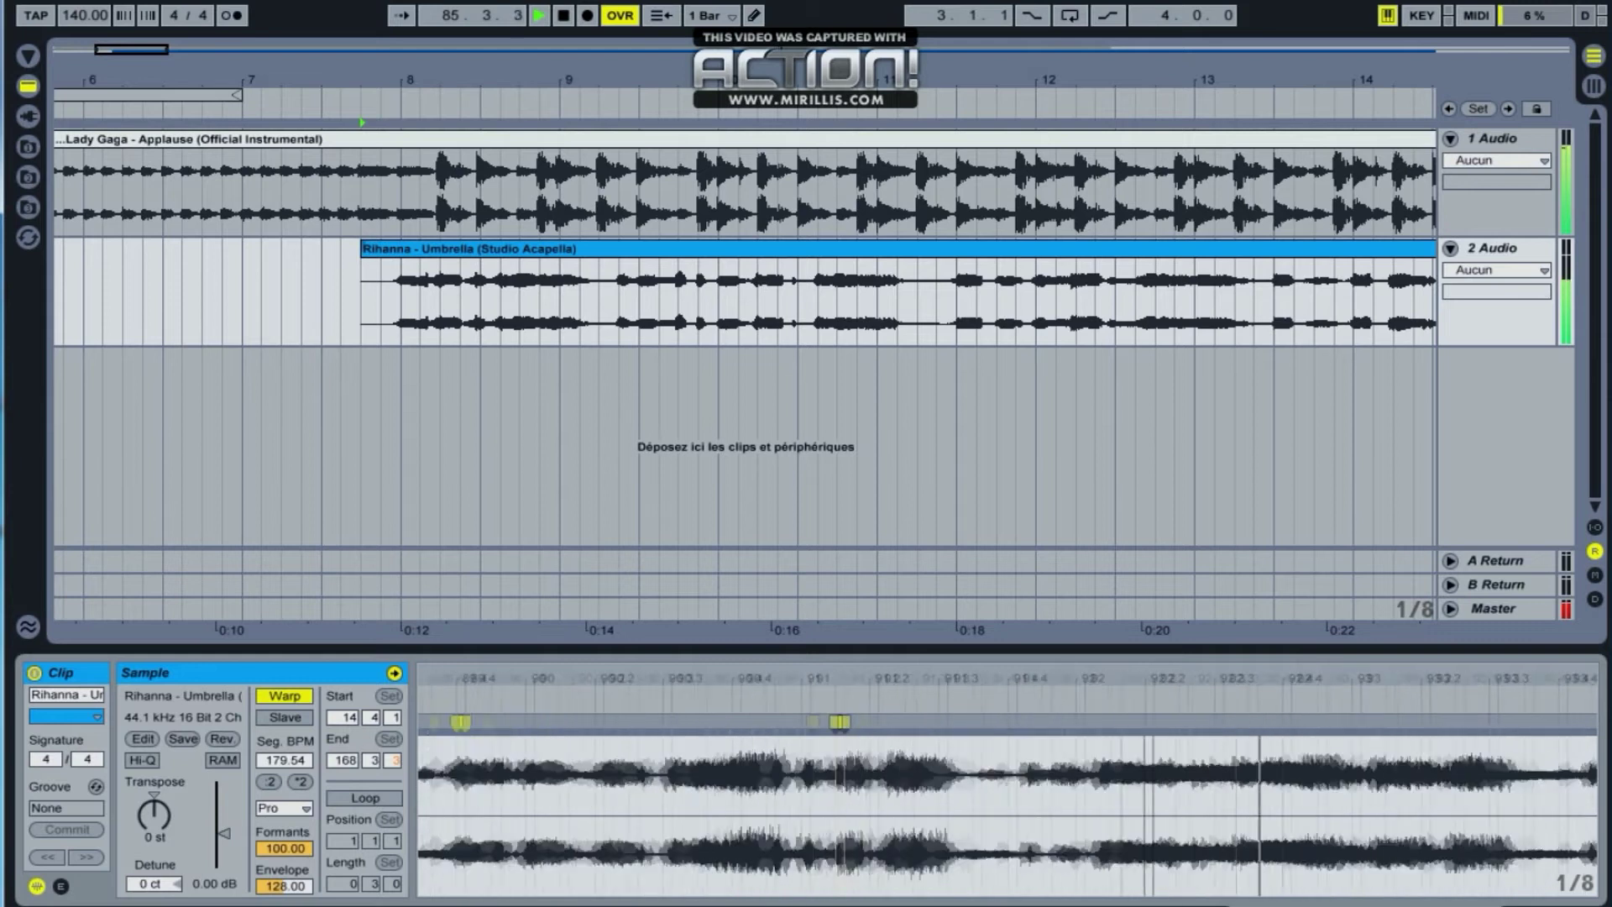
drag(957, 723, 947, 724)
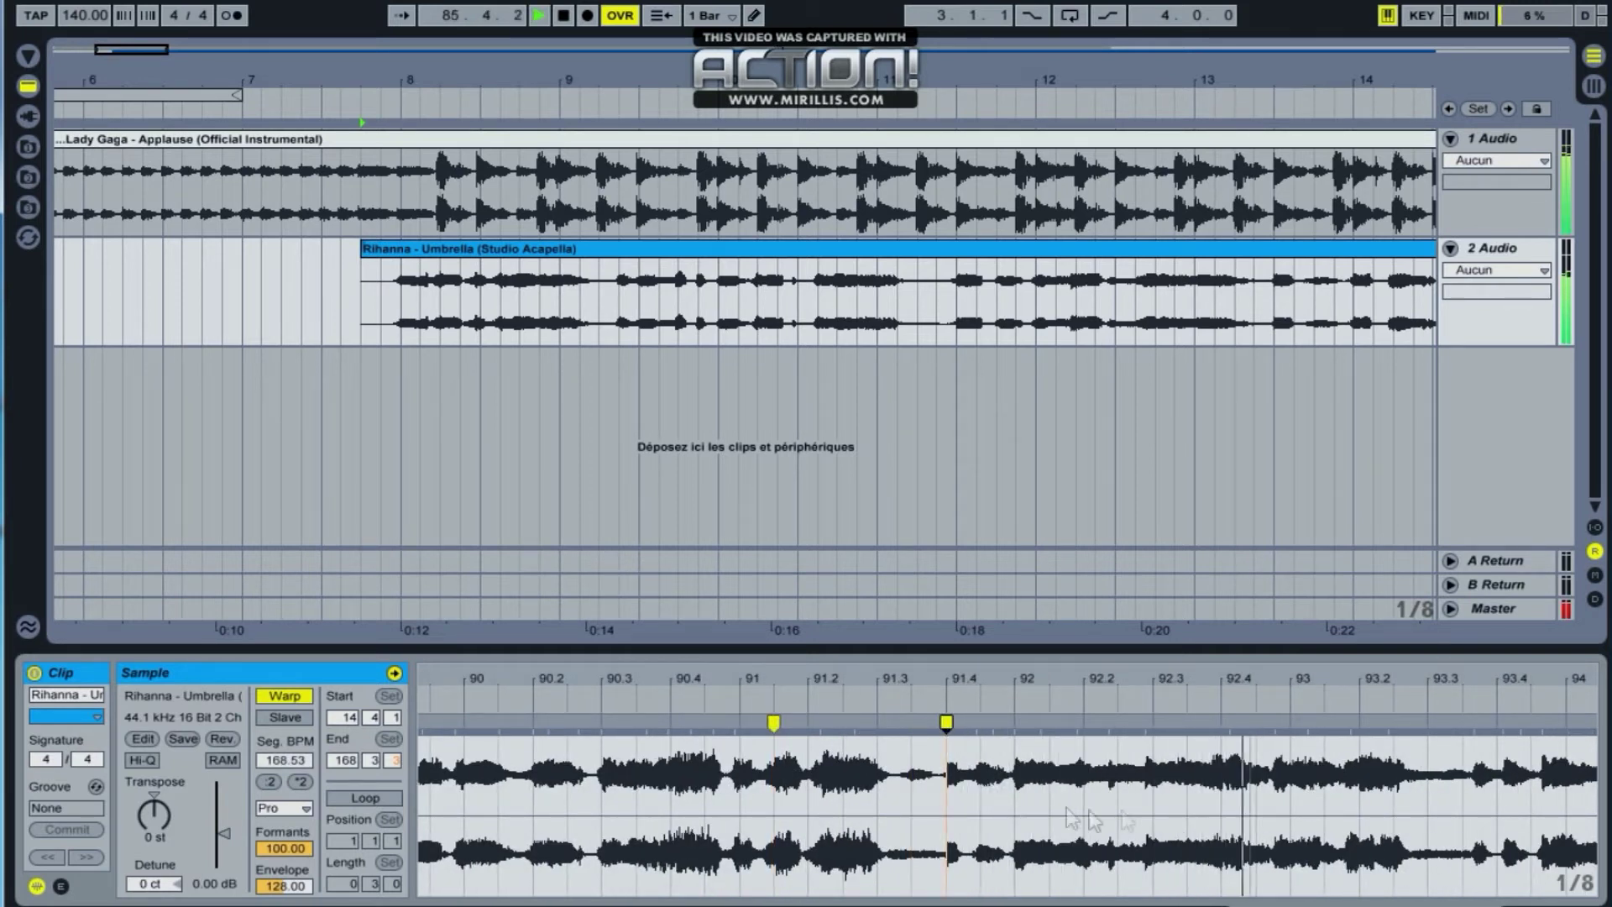
click(964, 708)
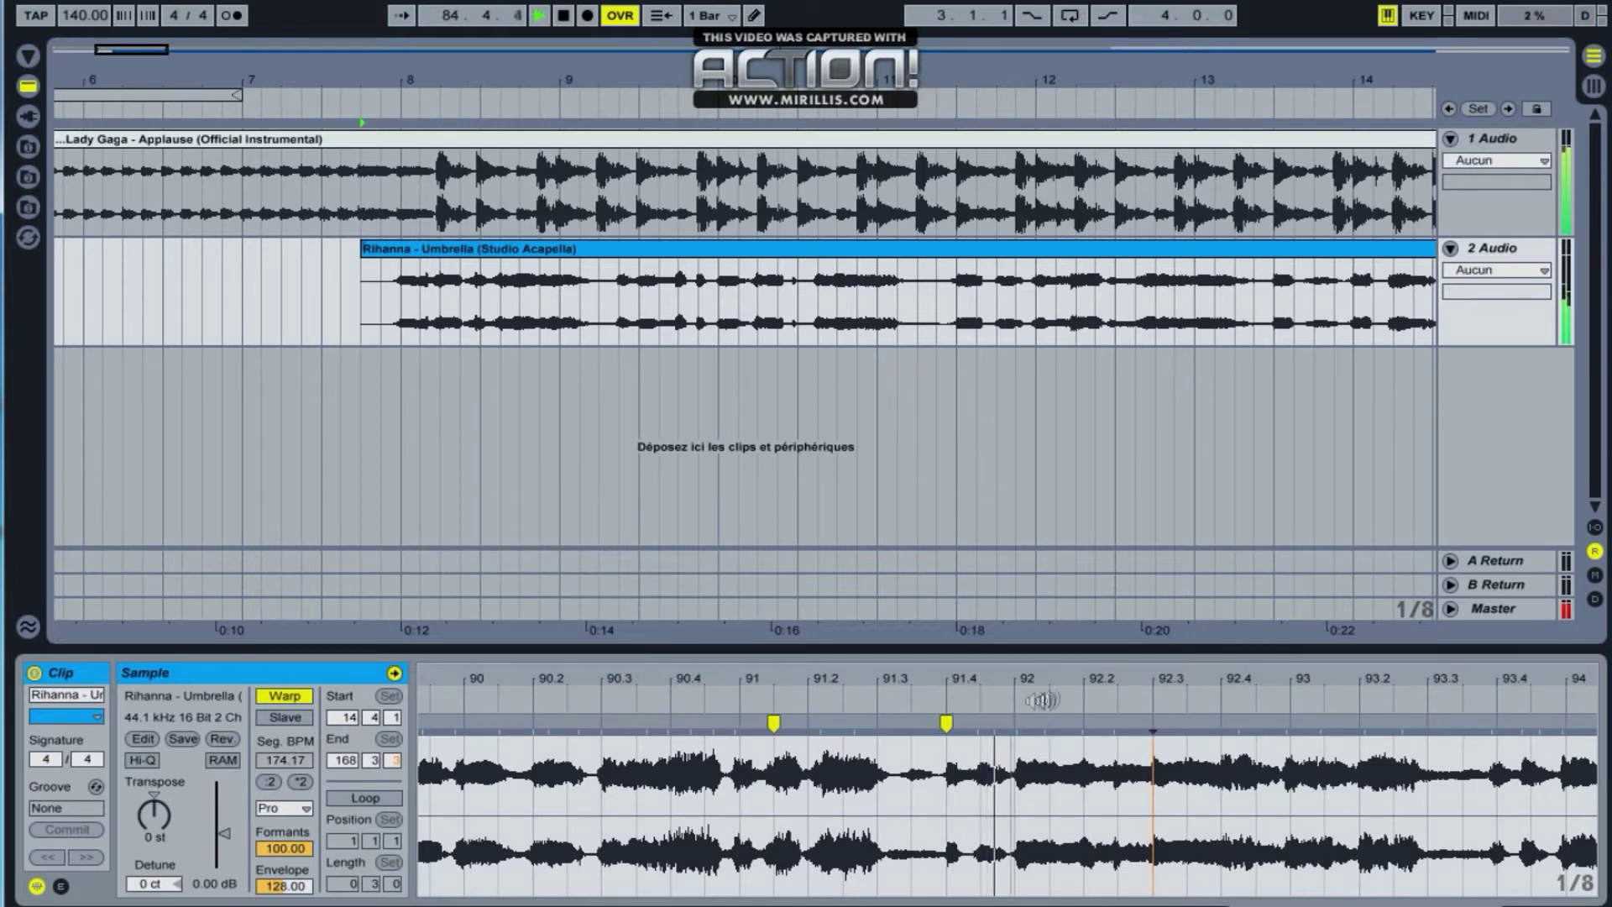
Pin the acapella's onsets at beats 92.3, 94 and 95.4 with warp markers
double_click(1155, 723)
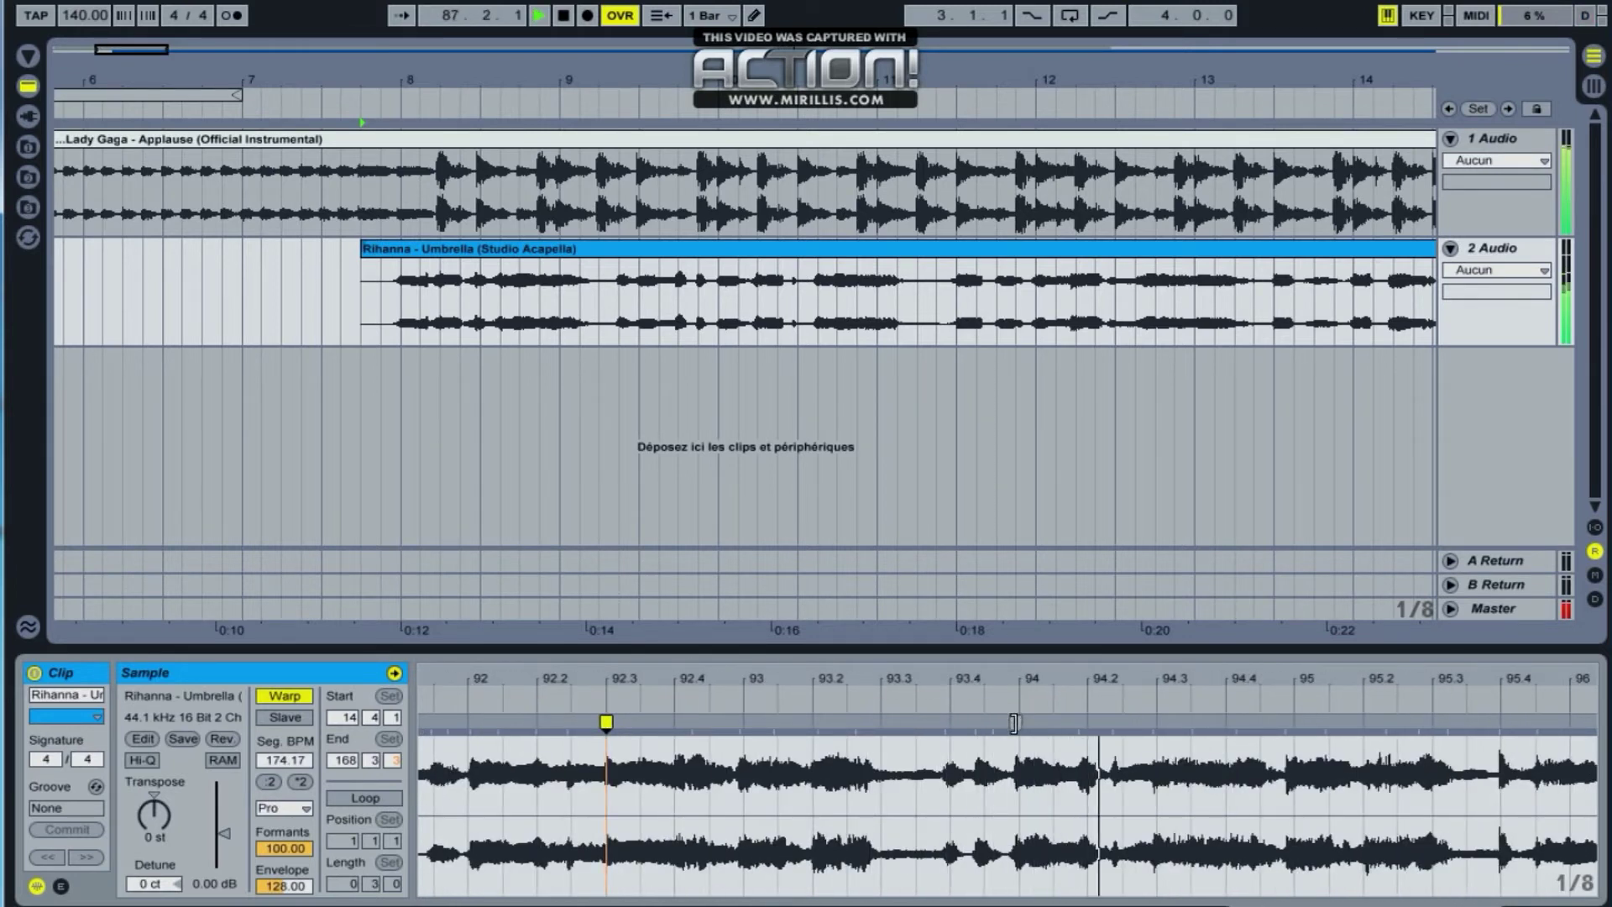
double_click(1013, 723)
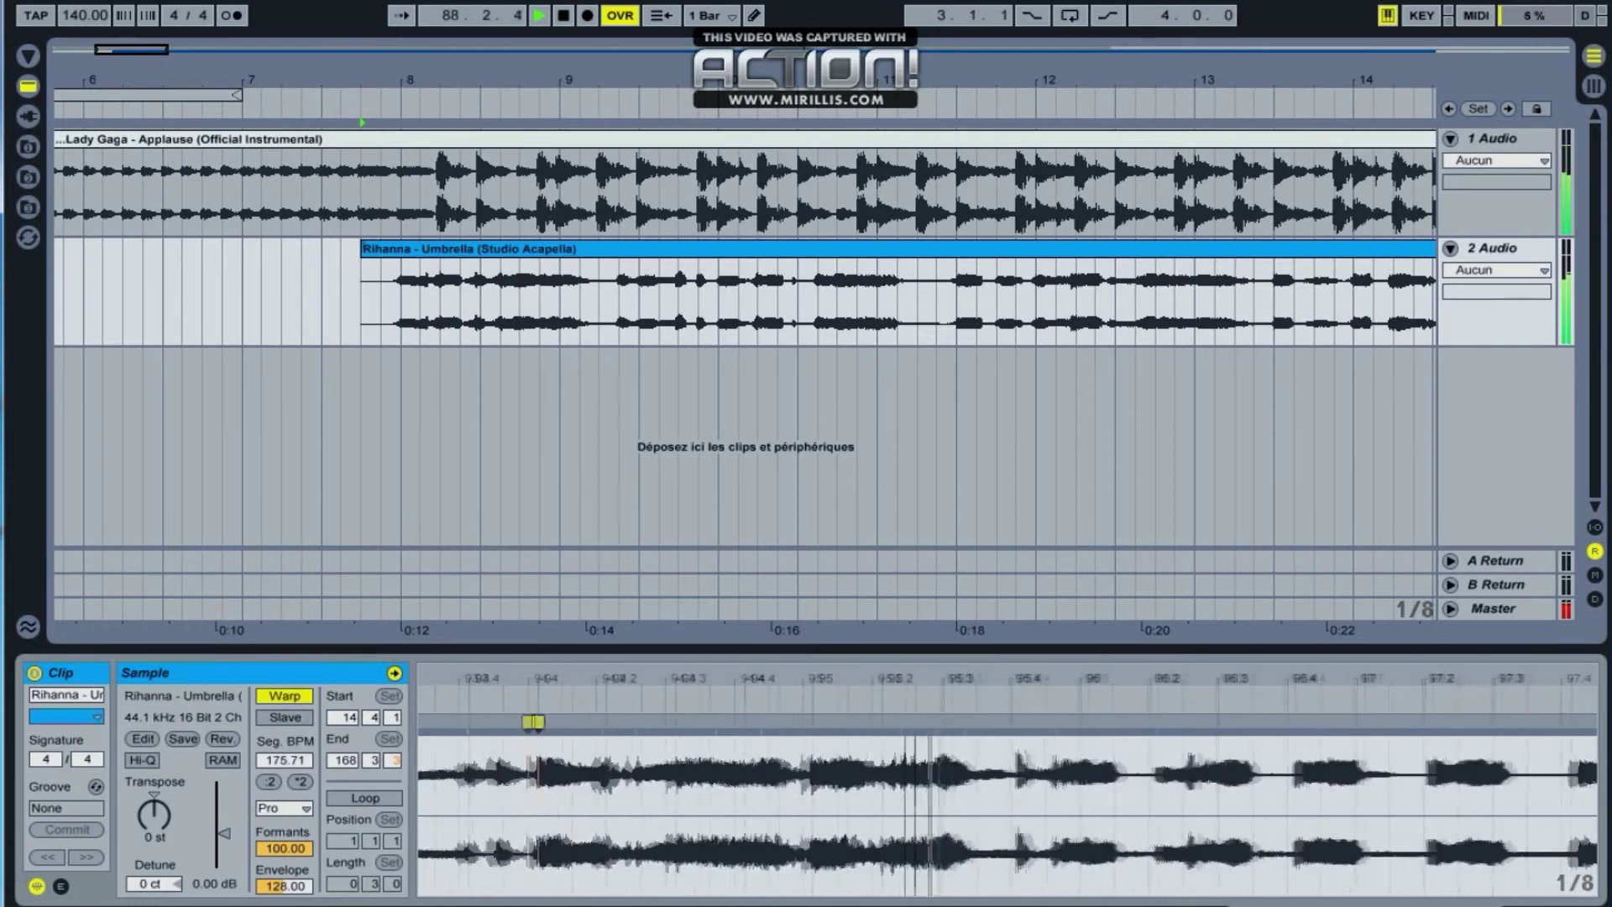
double_click(1004, 723)
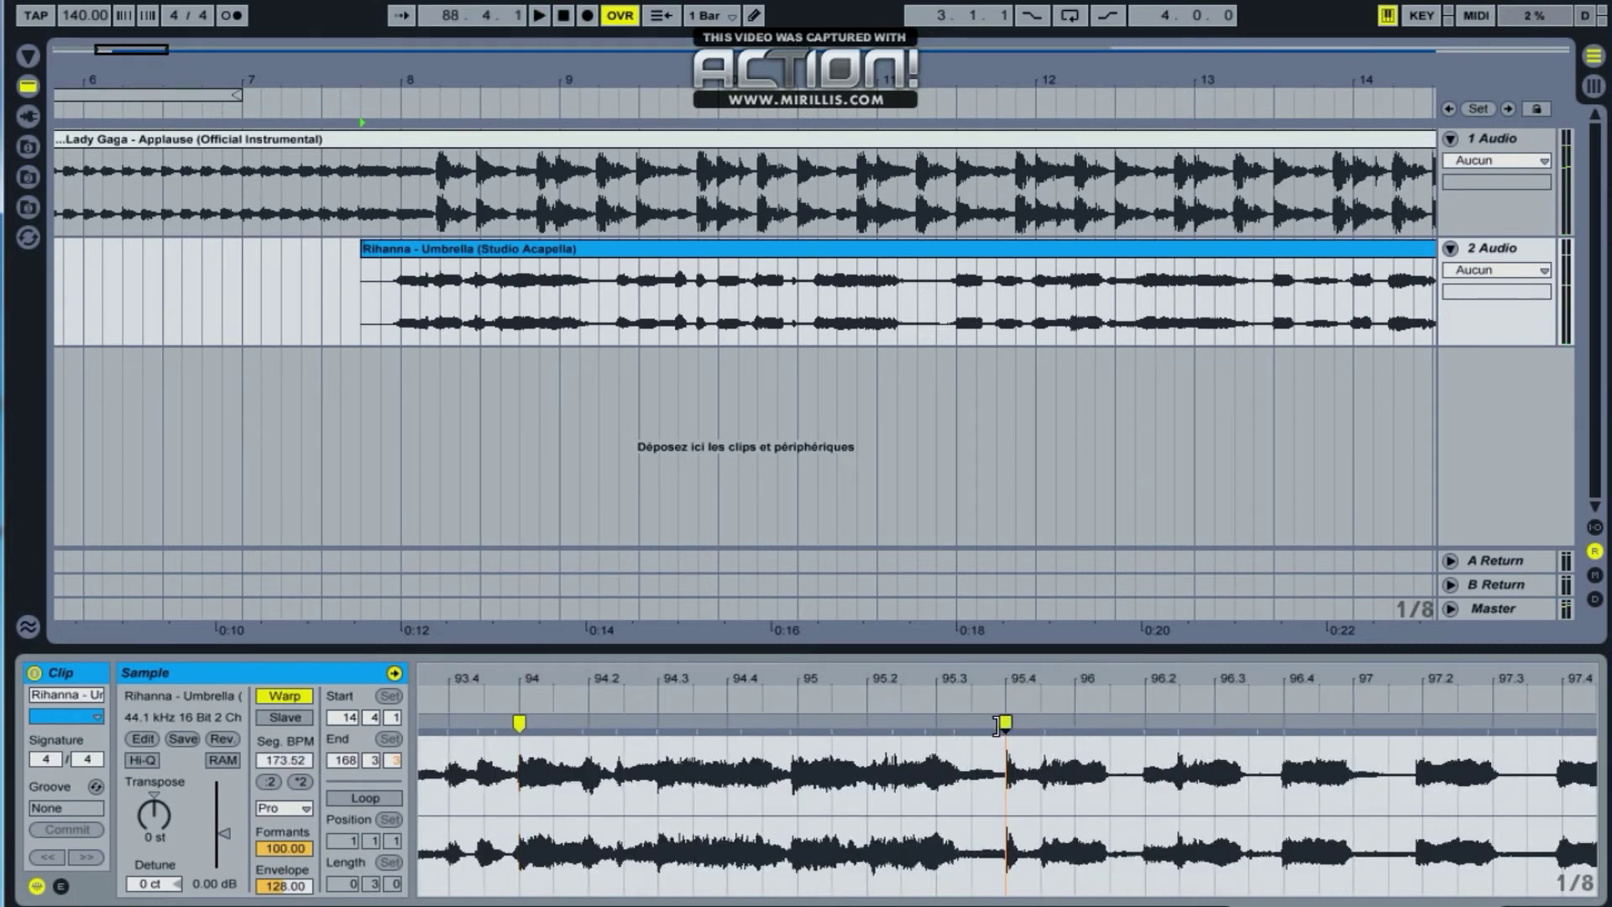
Warp the acapella's next onsets onto beats 96.2, 96.4, 97.2, 97.4 and 98.2
double_click(1144, 723)
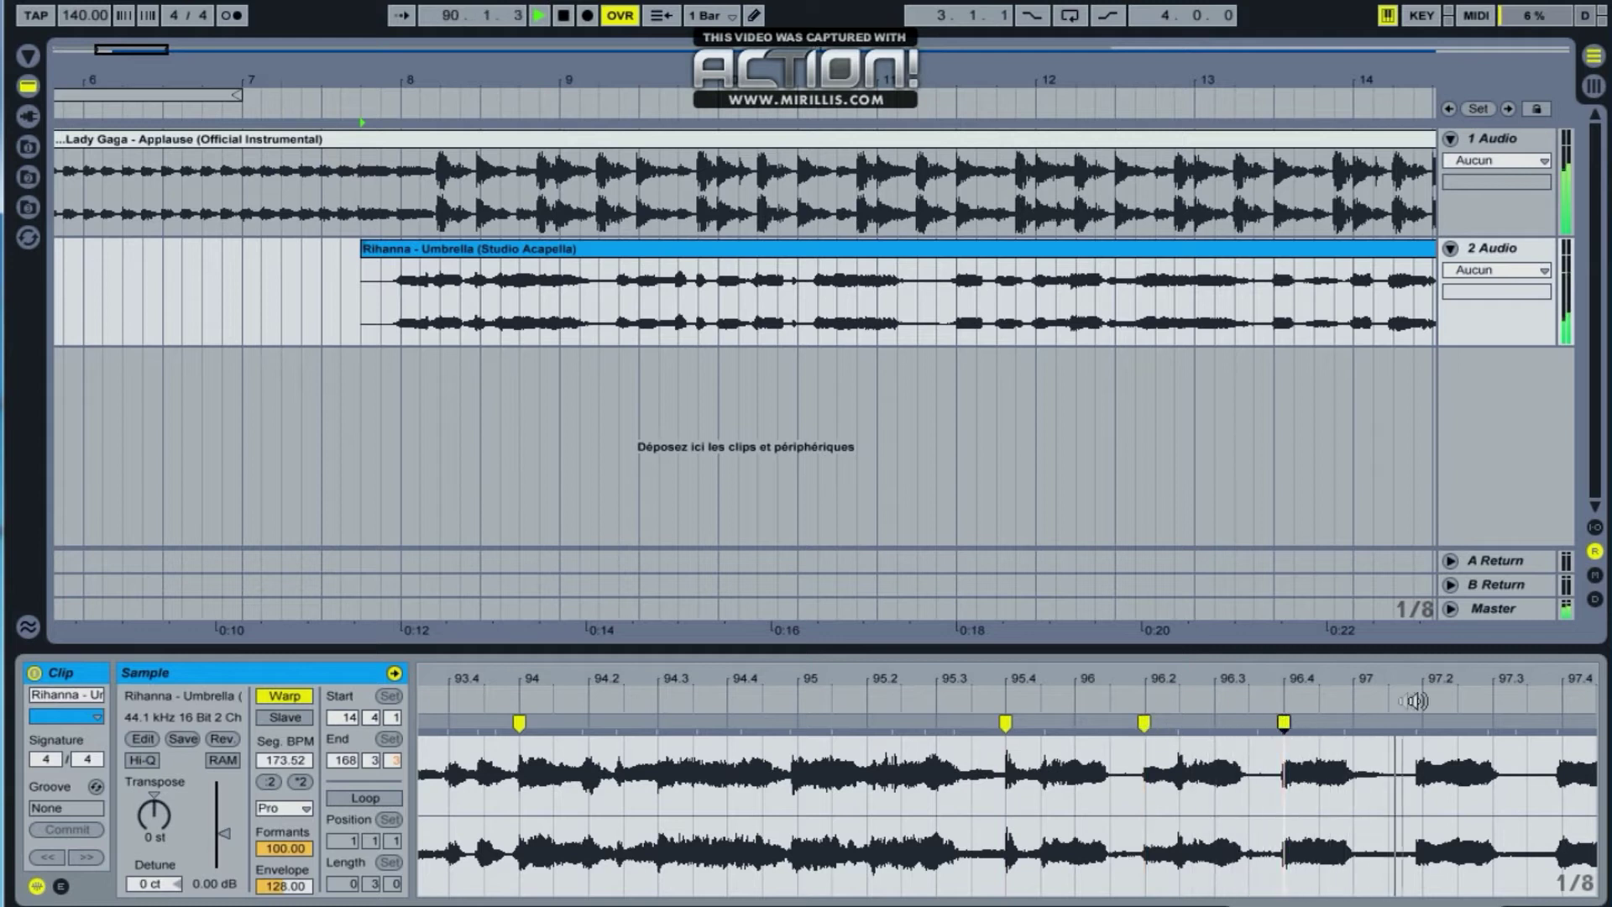
double_click(922, 723)
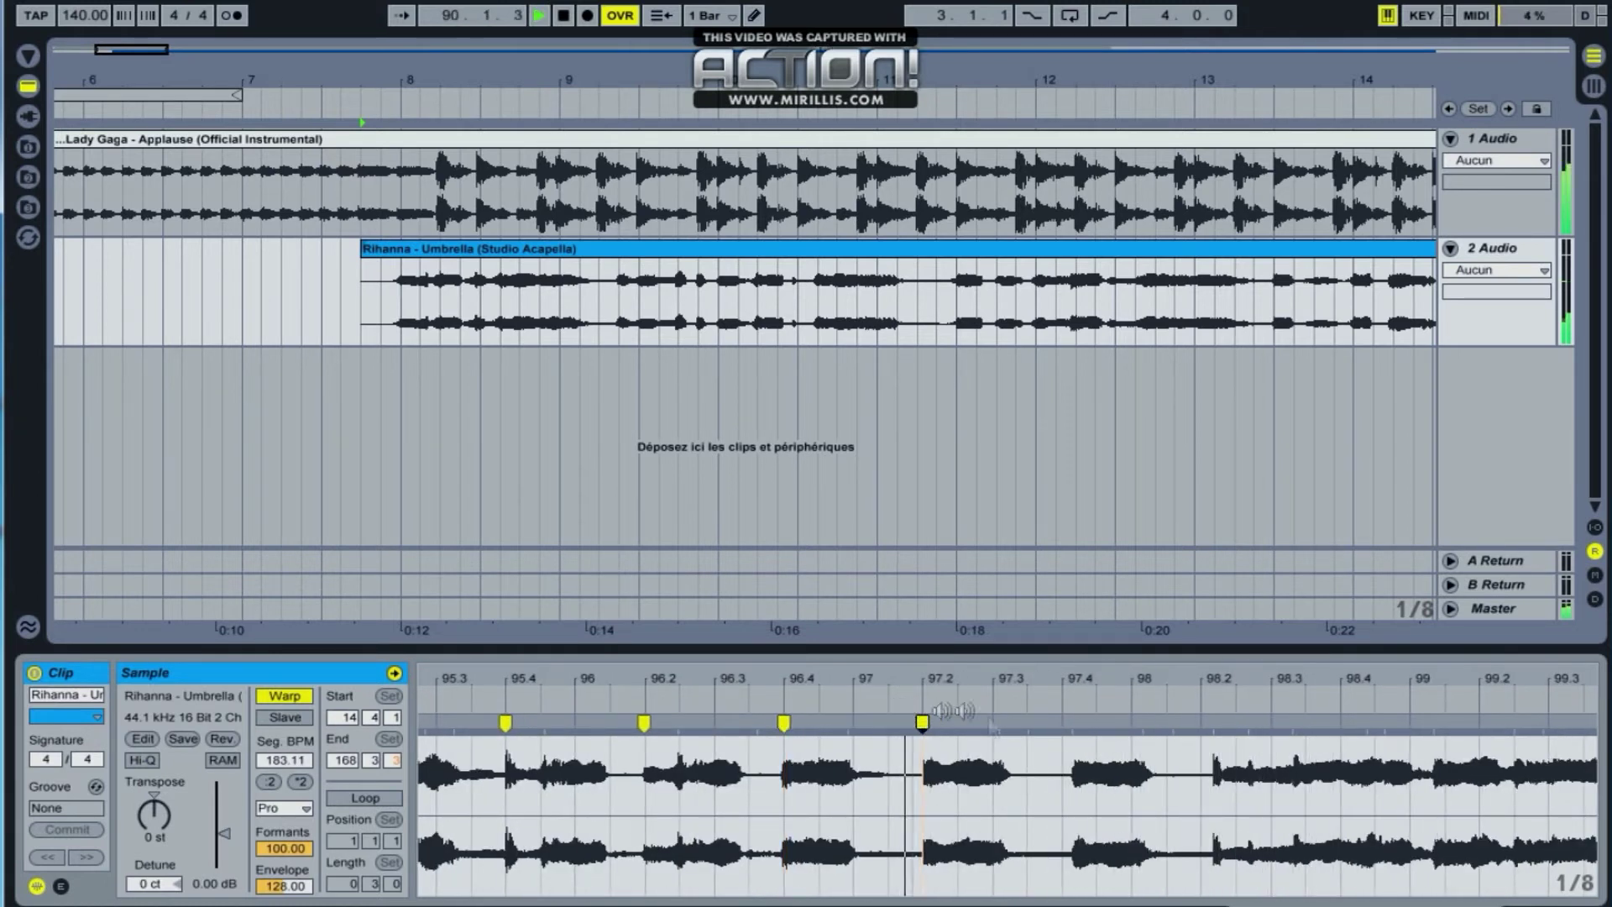
drag(1072, 724, 1060, 726)
double_click(1059, 724)
drag(1194, 727, 1203, 727)
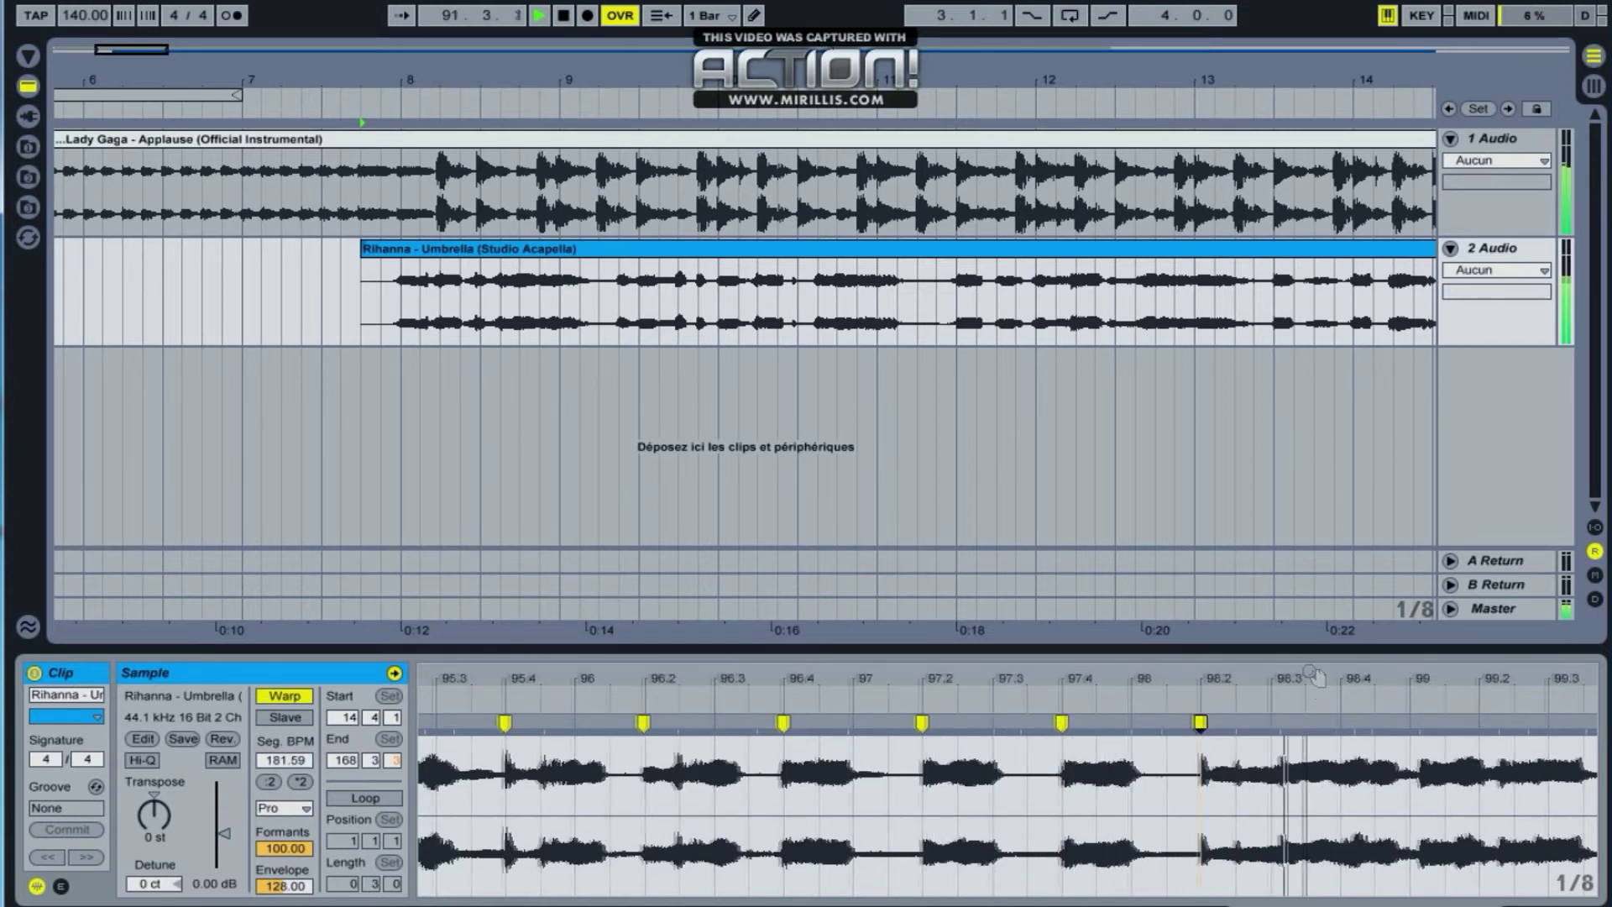
Warp the vocal onset just after beat 99.4 onto that beat, and pin the one at bar 99
double_click(791, 723)
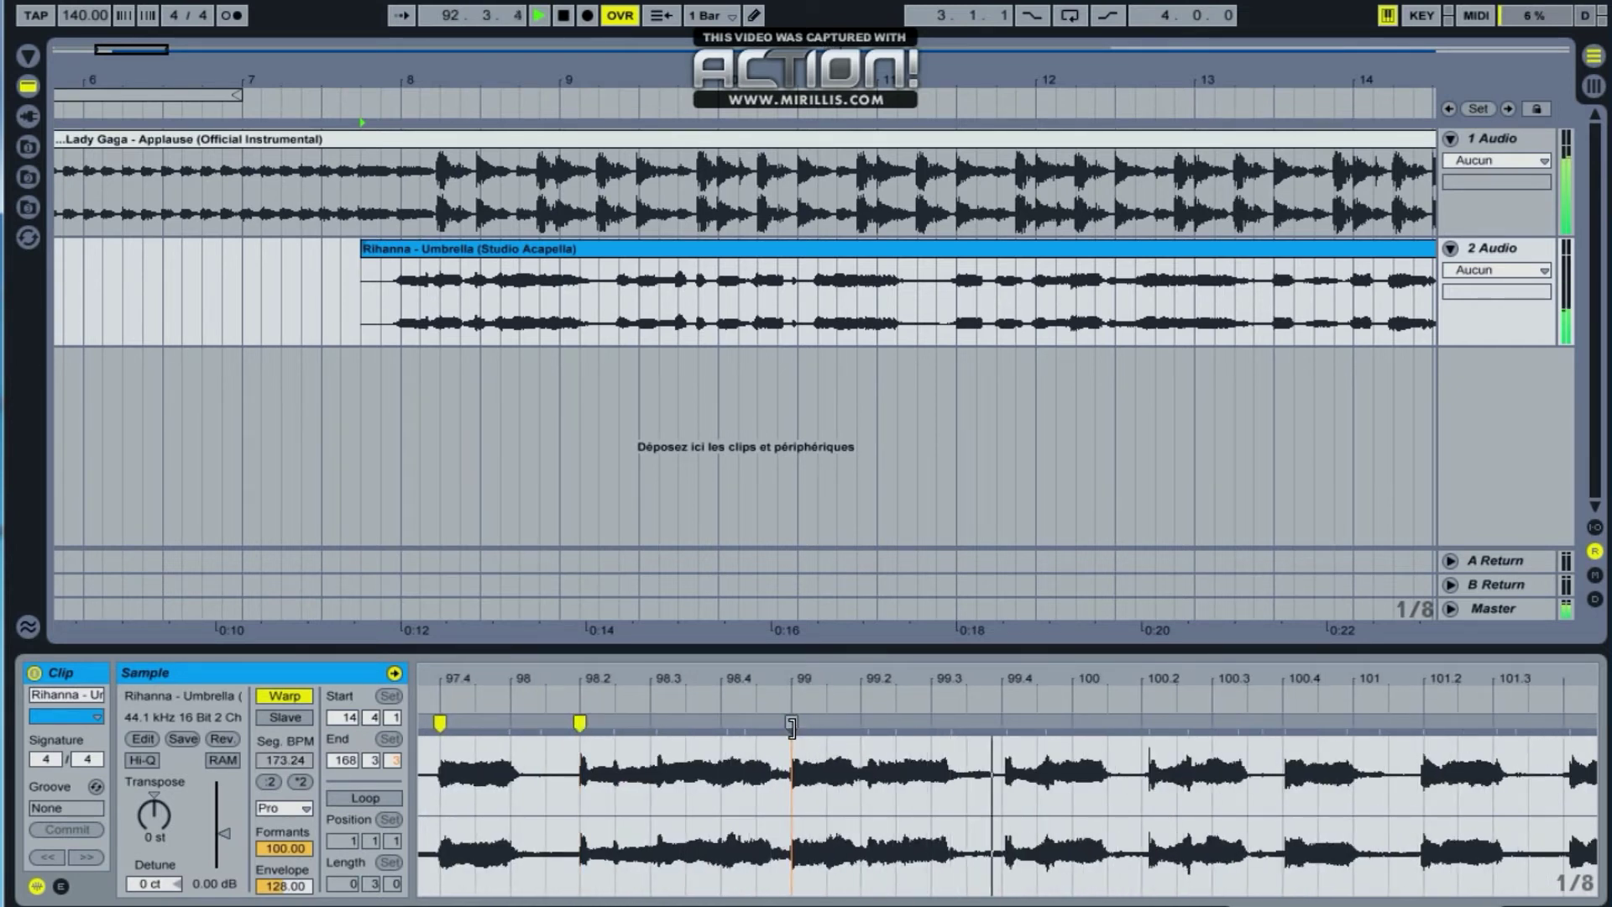
drag(792, 723, 1001, 724)
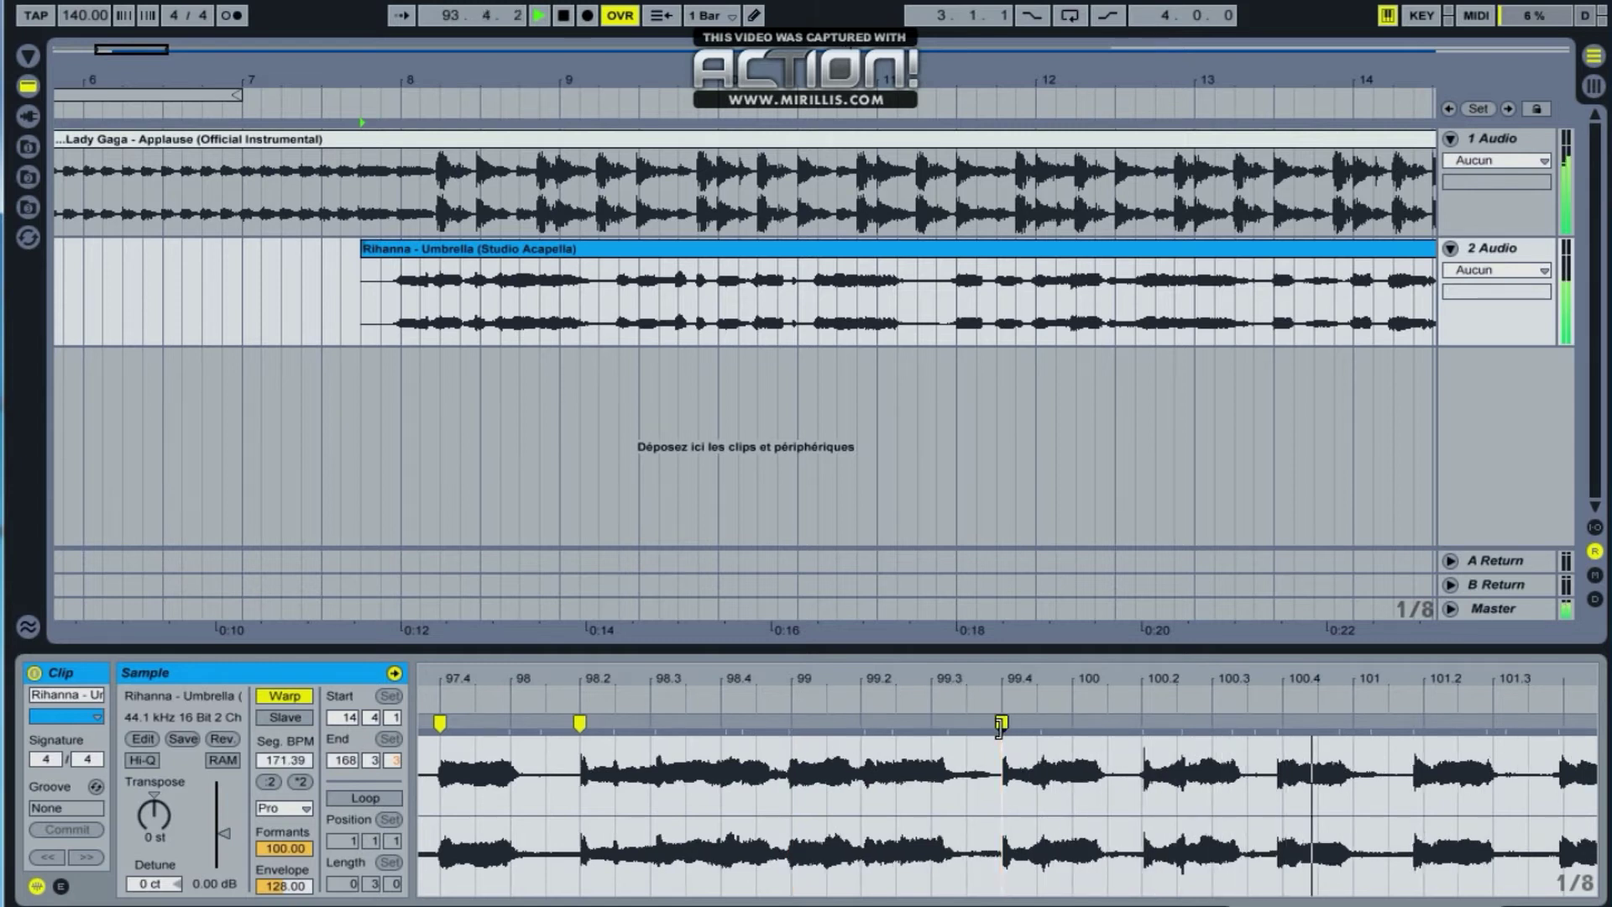
key(space)
double_click(789, 723)
Warp the vocal onsets after bar 100 at two-beat intervals, including beats 101.2, 101.4 and 102.2, and play the passage
mouse_move(1096, 685)
mouse_down()
mouse_move(768, 682)
mouse_move(847, 722)
mouse_up()
double_click(988, 723)
drag(1139, 724, 1128, 724)
key(space)
mouse_move(1254, 724)
mouse_down()
mouse_move(1000, 676)
mouse_move(722, 674)
mouse_up()
click(954, 705)
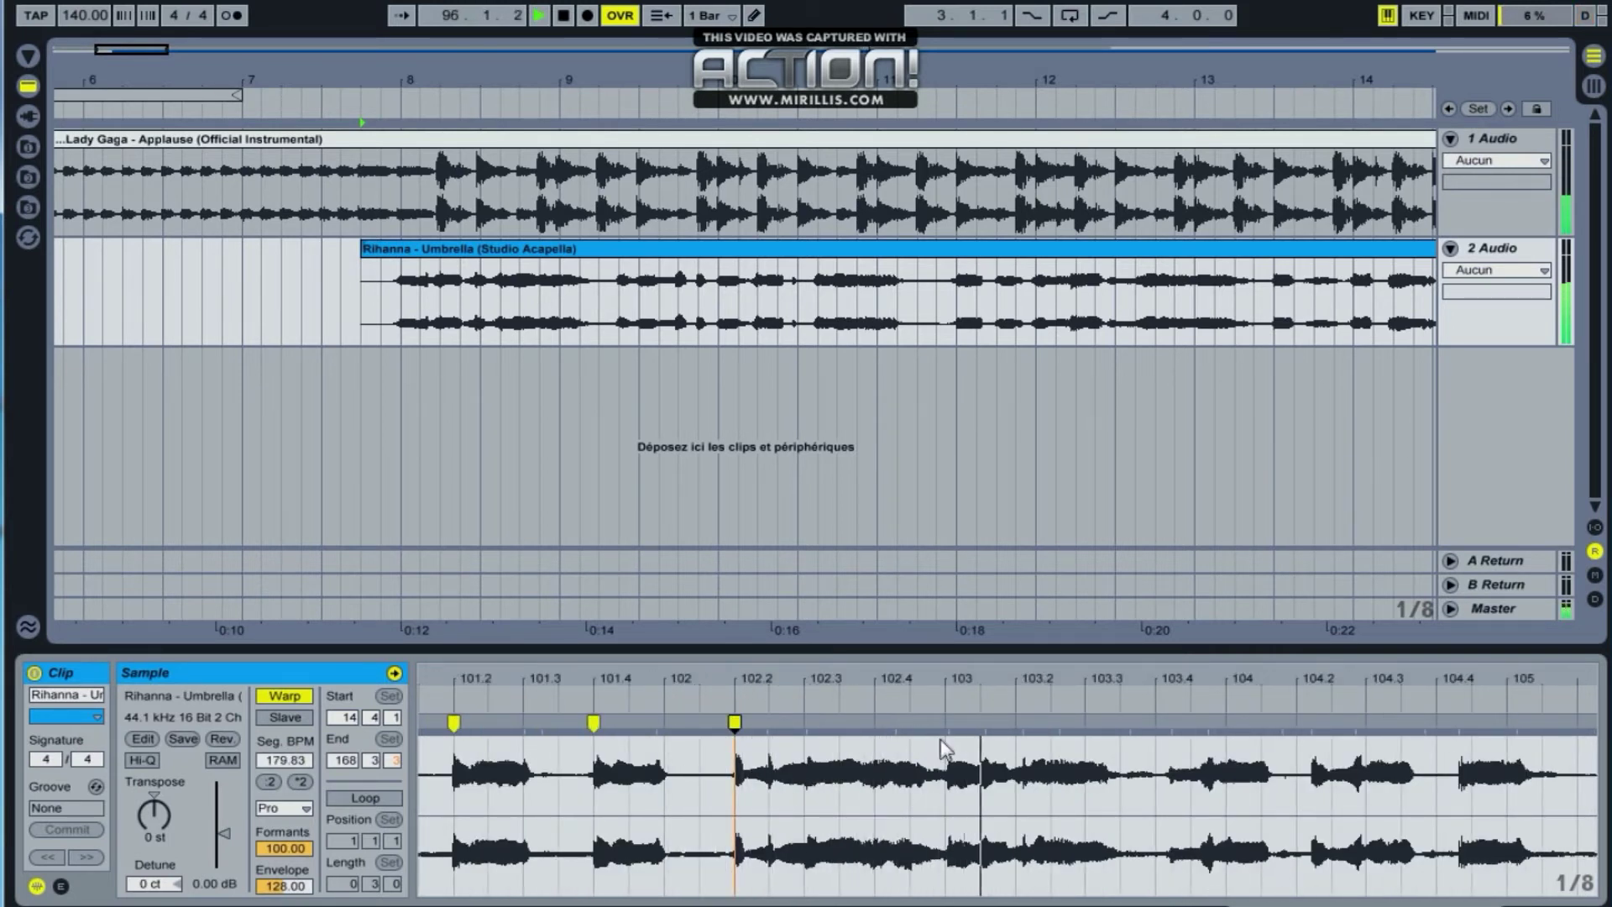
Warp the vocal onsets around bars 103 and 104 onto beats 103, 103.4 and 104.2
drag(981, 724, 942, 724)
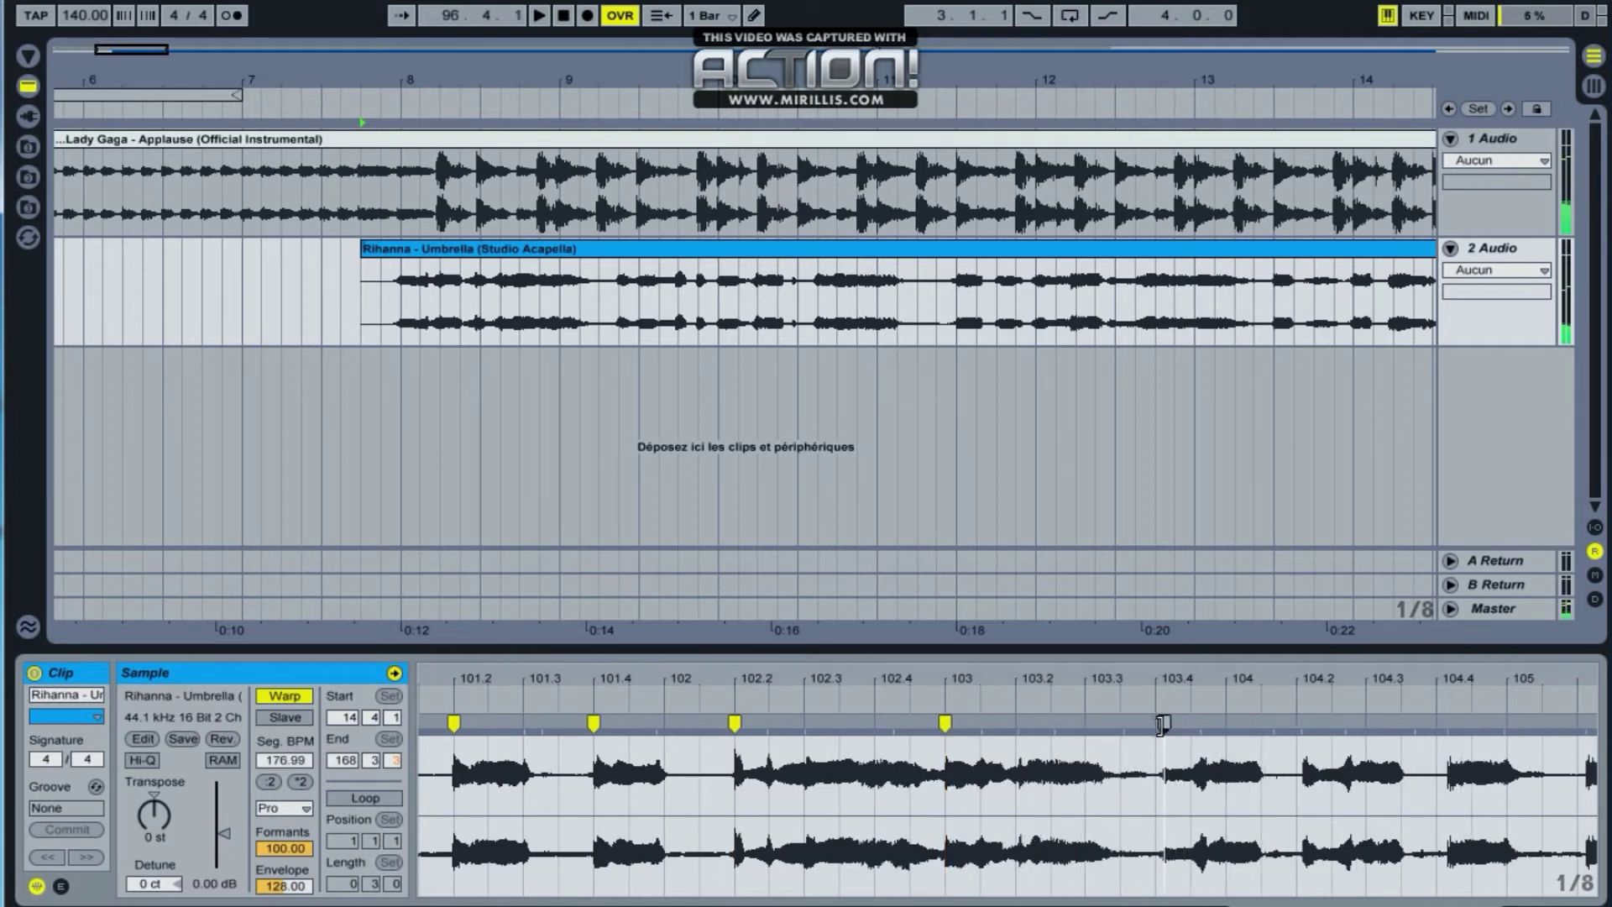
drag(1170, 724, 1155, 723)
drag(1371, 678, 1172, 681)
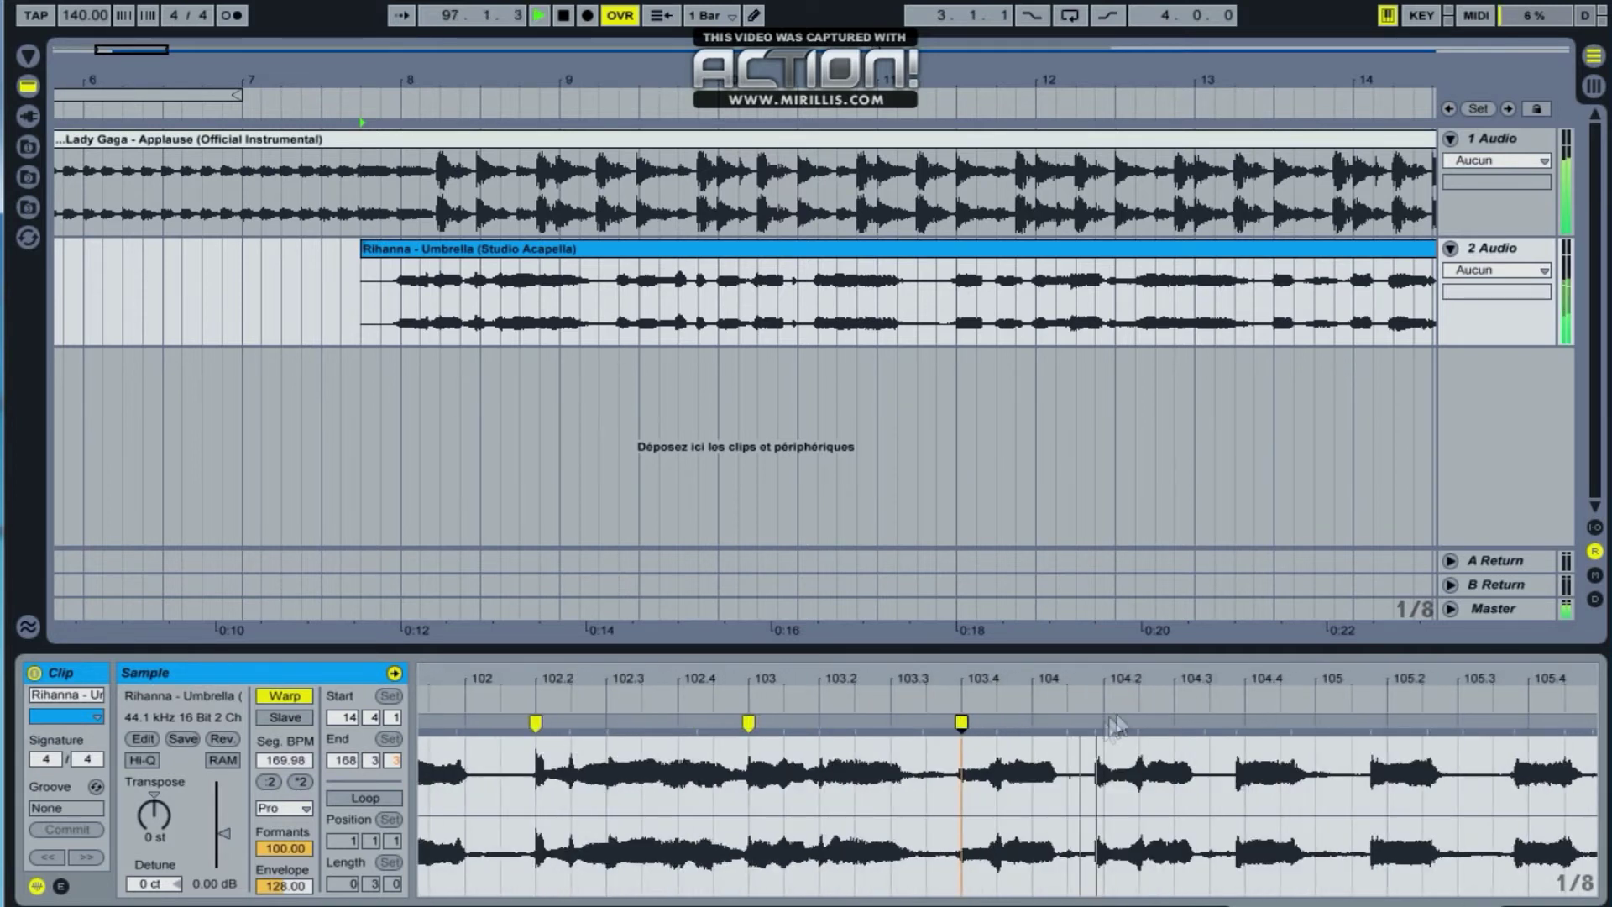
drag(1093, 723, 1105, 722)
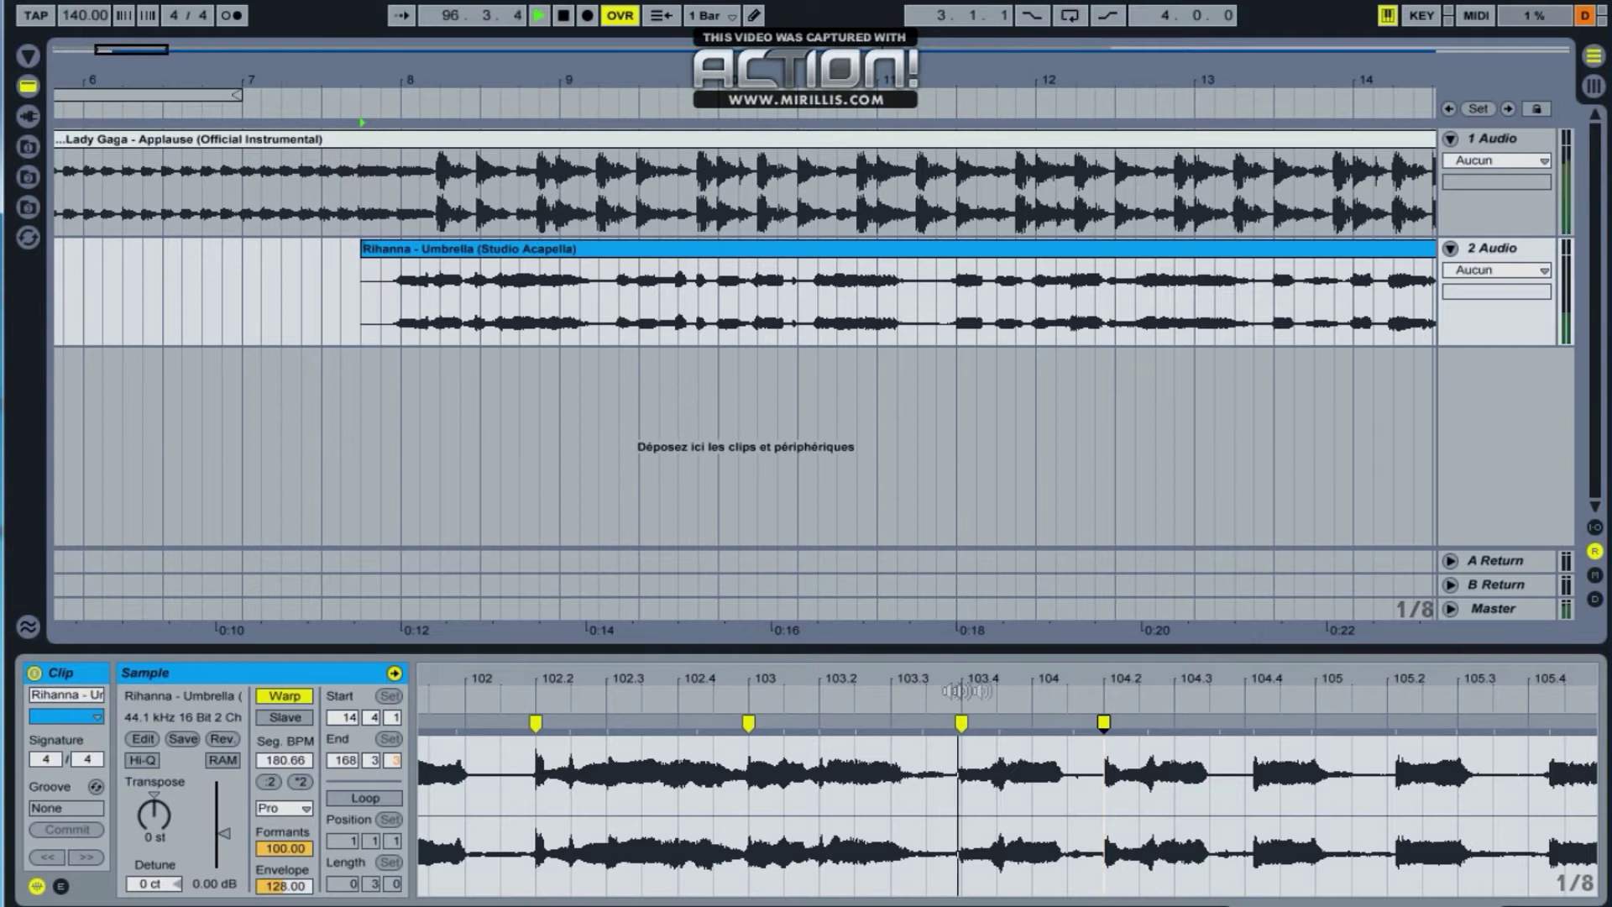
Place warp markers on the vocal onsets at beats 104.4, 105.2 and 105.4
drag(970, 690, 724, 688)
drag(1008, 724, 997, 727)
drag(1125, 724, 1142, 724)
drag(1293, 723, 1282, 723)
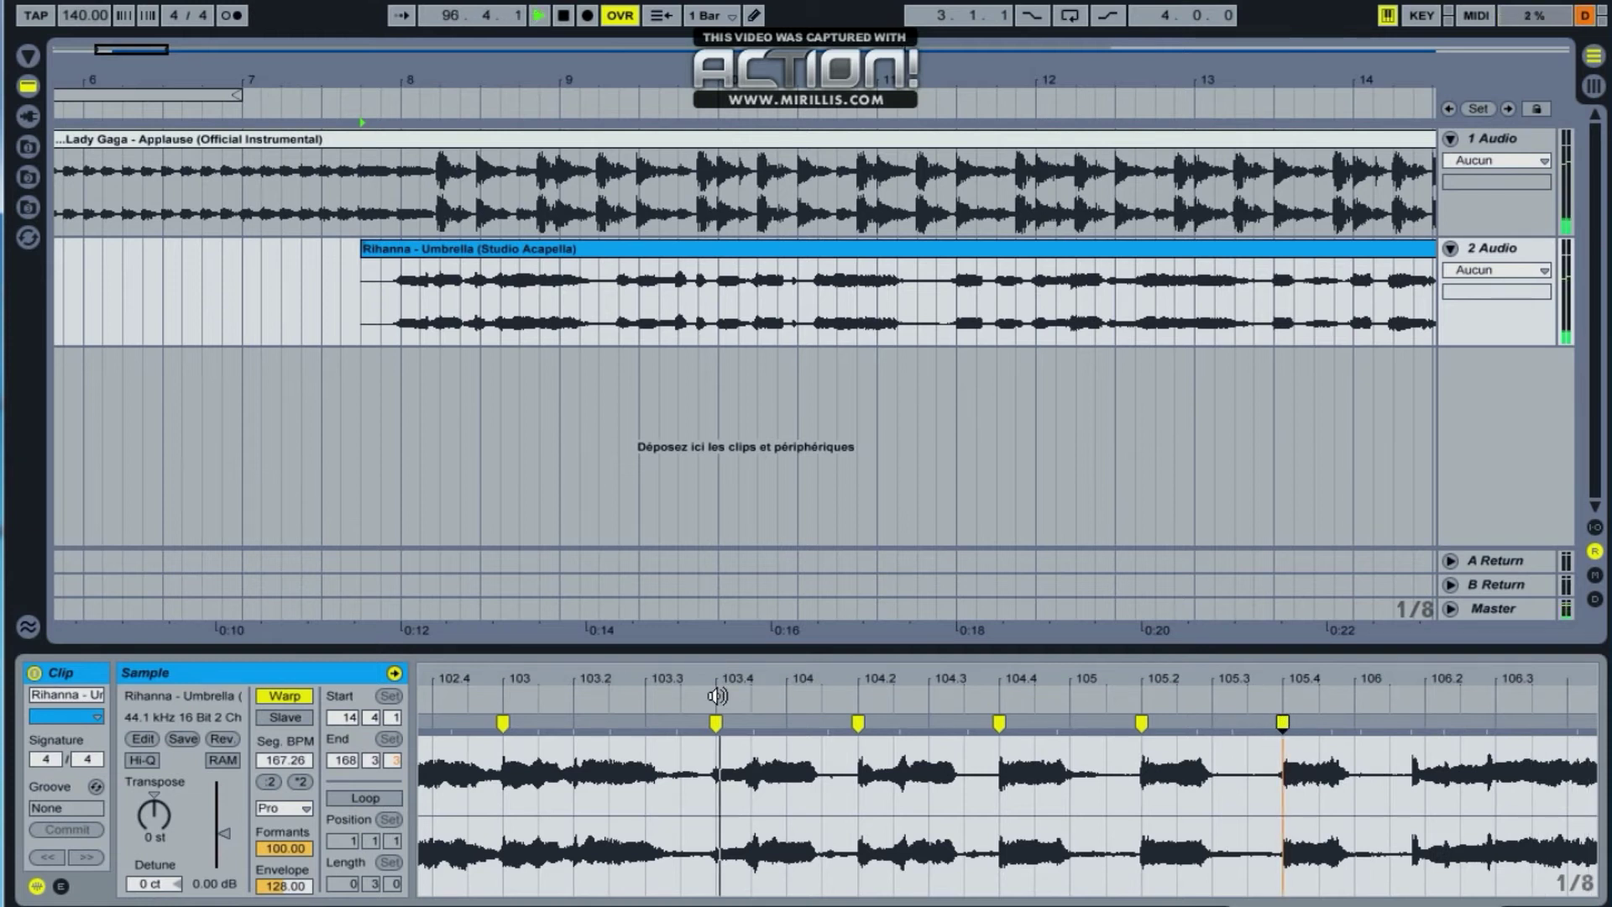
Set warp markers on the vocal at beats 106.2, 106.3 and 107.4, and audition the phrase
mouse_move(1450, 676)
mouse_down()
mouse_move(1099, 679)
mouse_move(1039, 722)
mouse_move(1143, 722)
mouse_up()
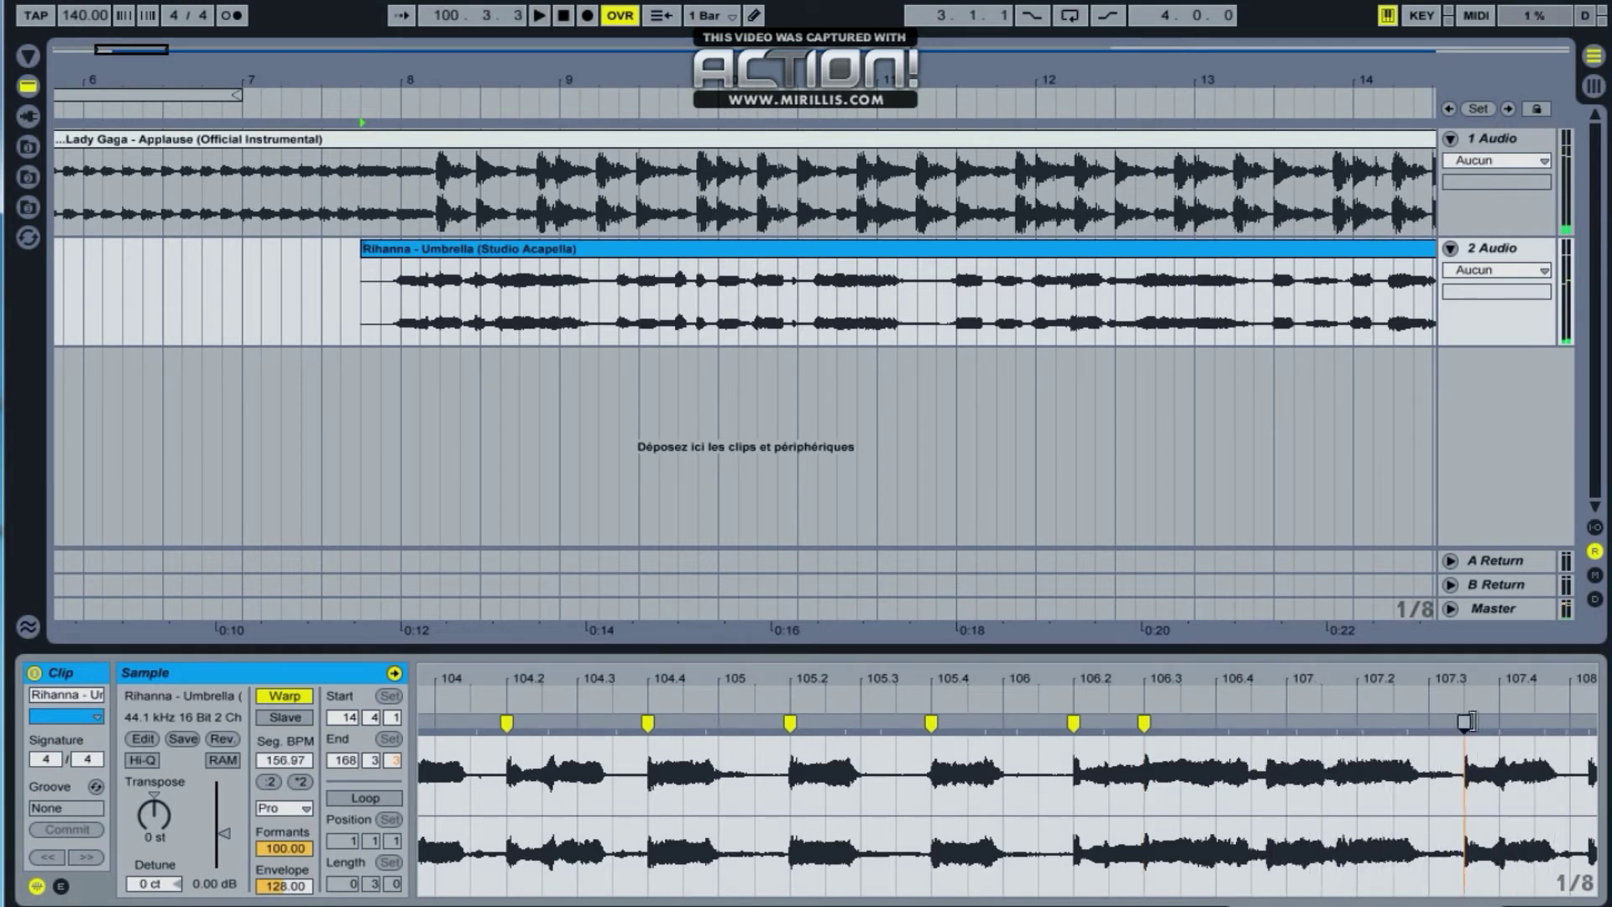
drag(1466, 720, 1500, 721)
click(1406, 705)
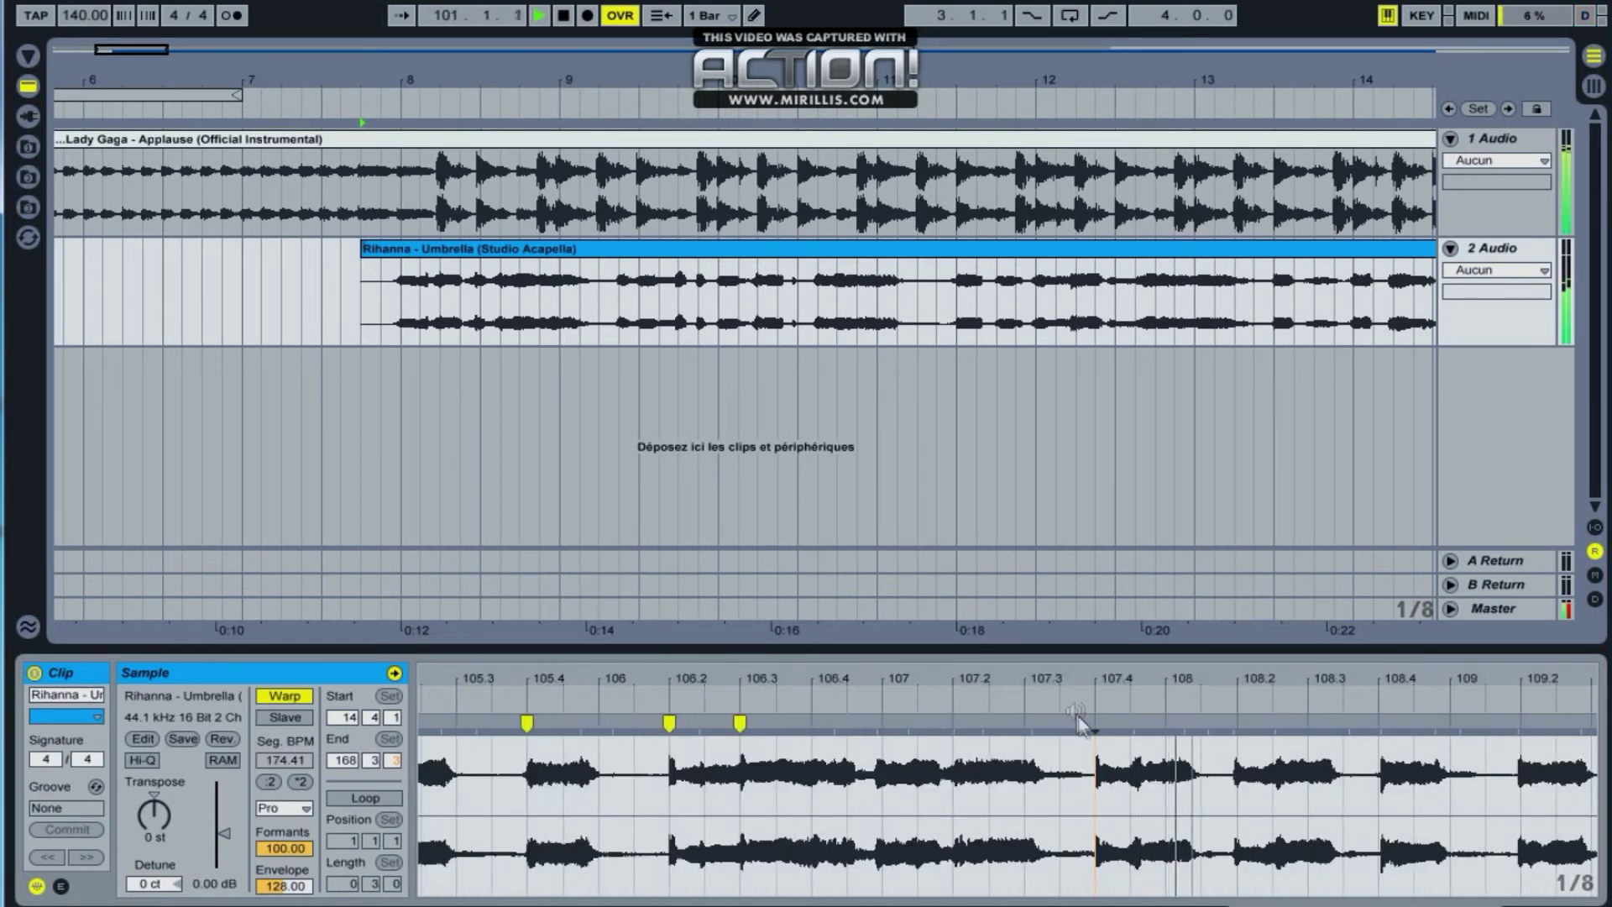
double_click(1095, 722)
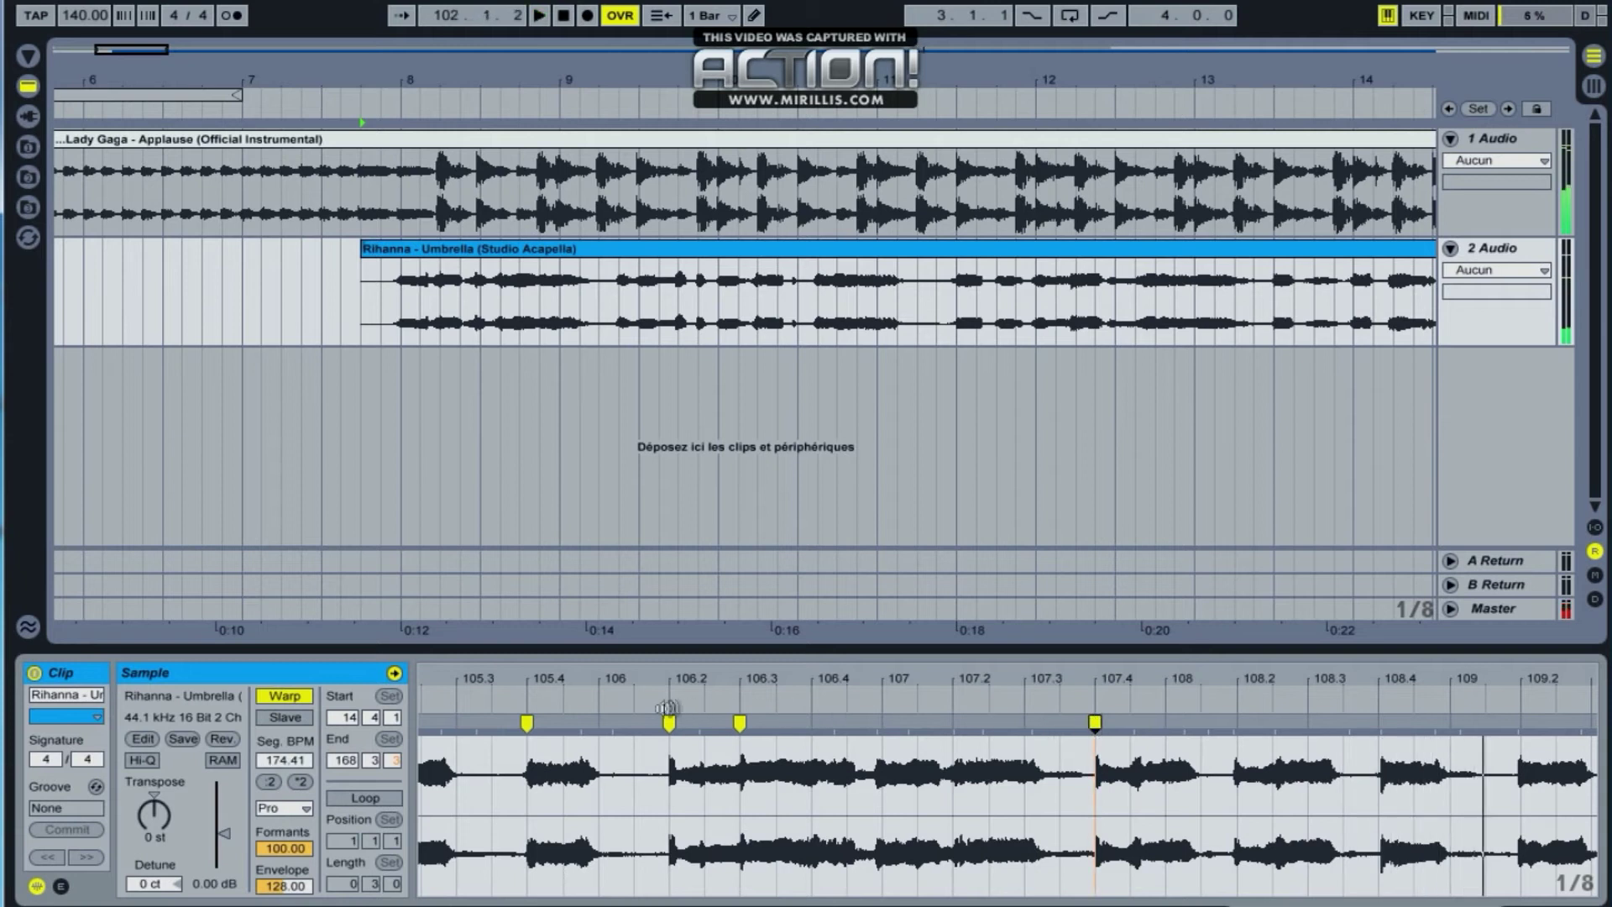
Pin the vocal onsets at beats 108.2, 108.4, 109.2 and 109.4 with warp markers, starting and stopping playback to check
drag(1258, 680, 892, 686)
double_click(876, 722)
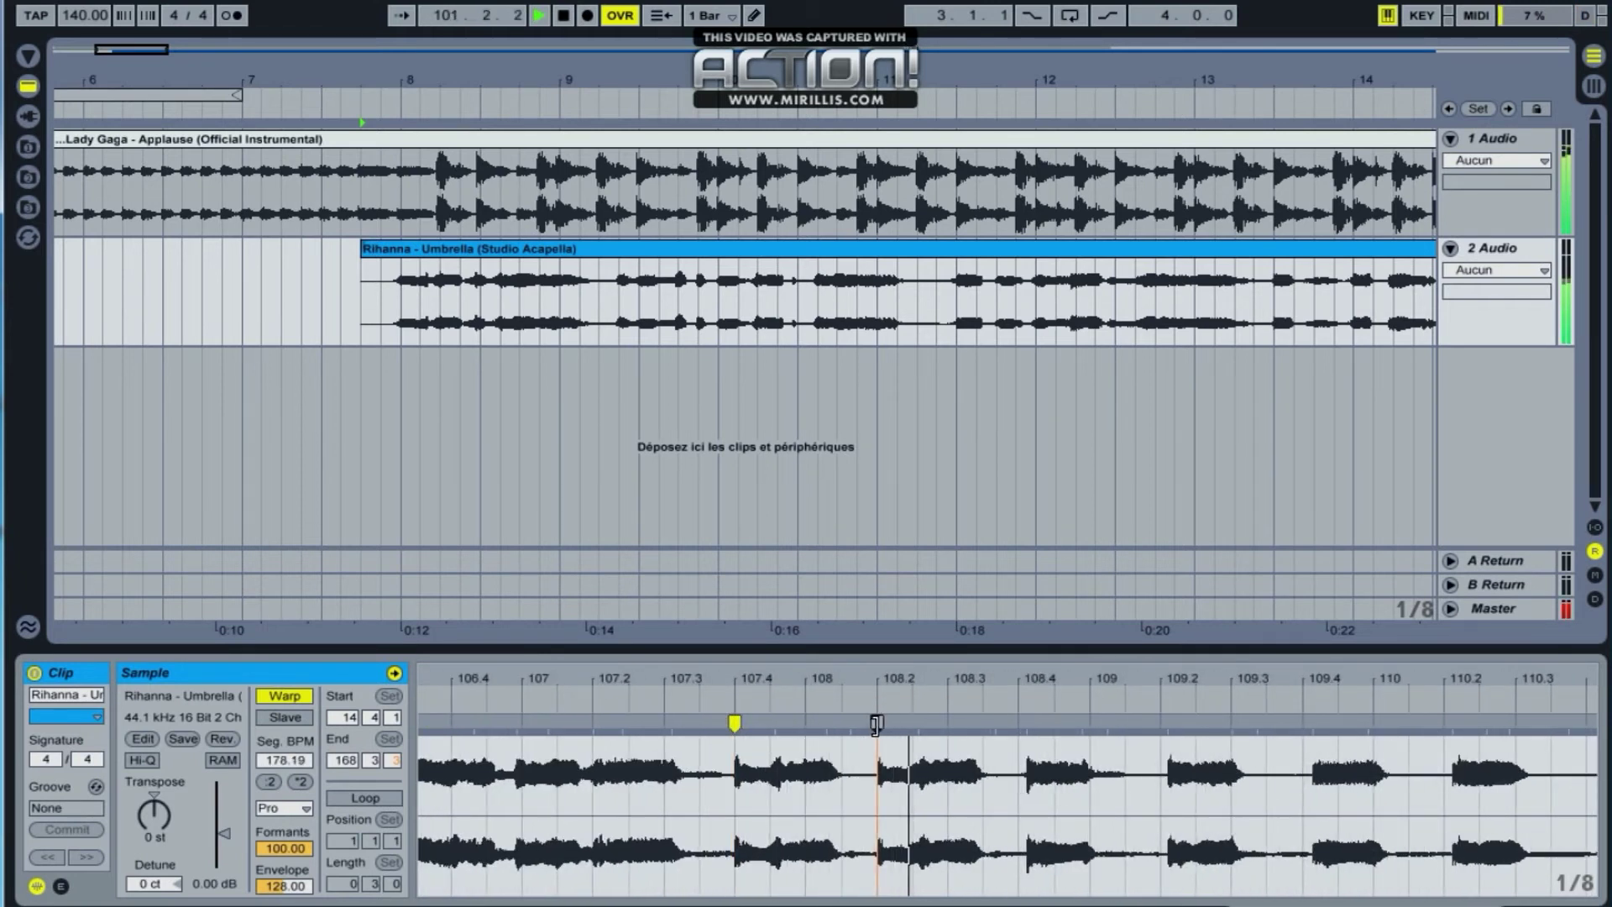
drag(1024, 725, 1161, 722)
key(space)
key(space)
double_click(1018, 722)
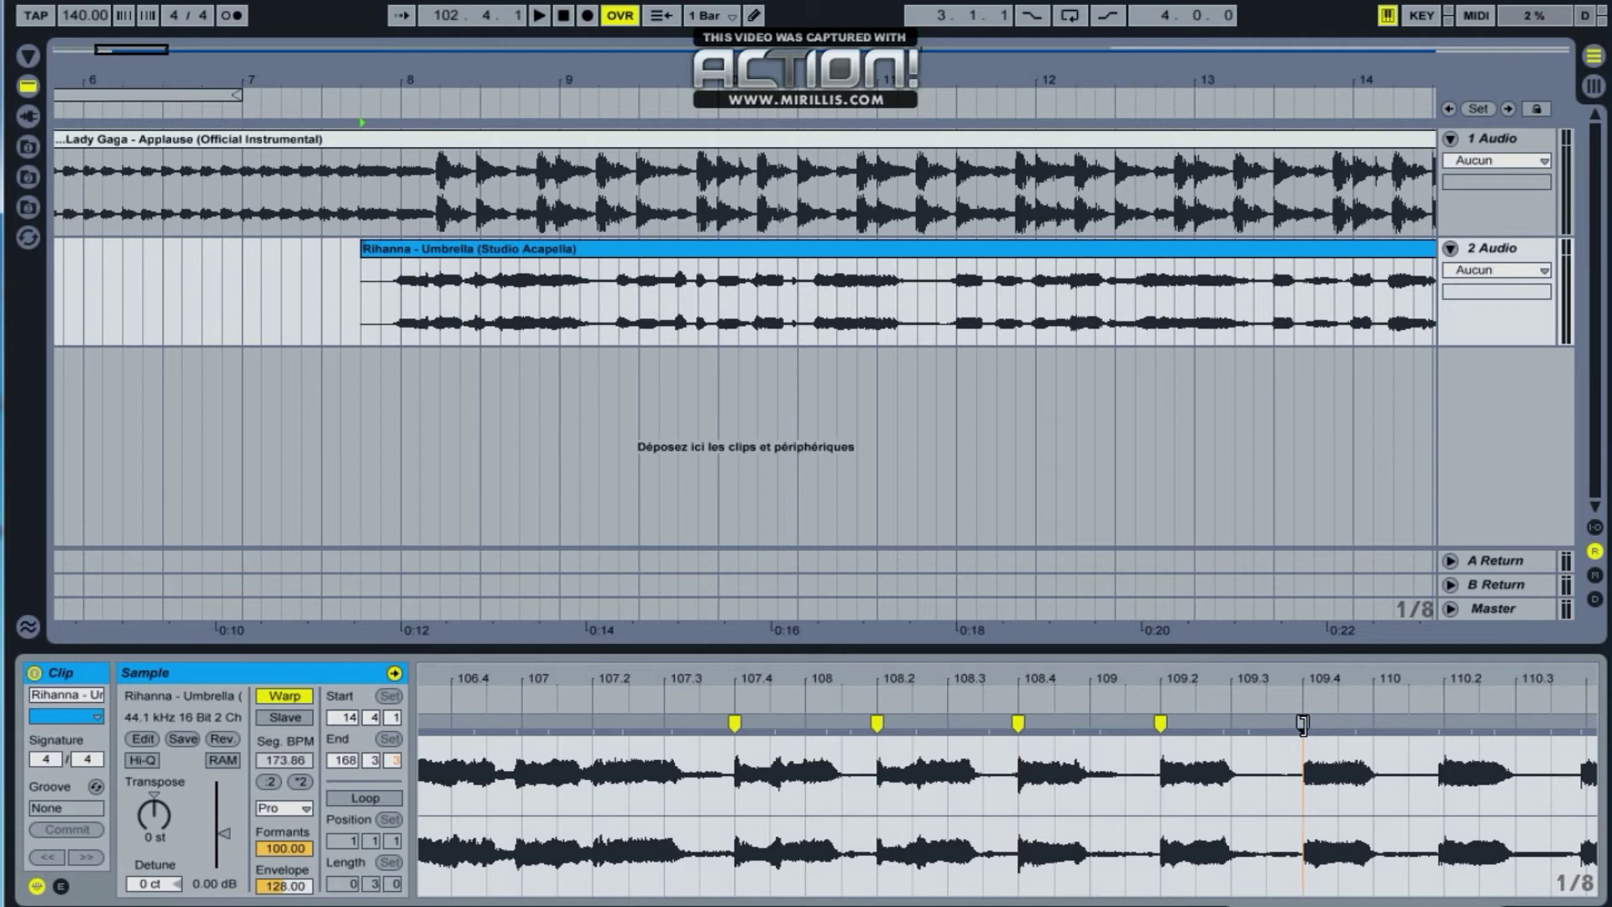
Warp the vocal onsets onto beats 110.2, 110.4, 111 and 111.3 while playing the passage
drag(1438, 724, 1444, 725)
click(716, 703)
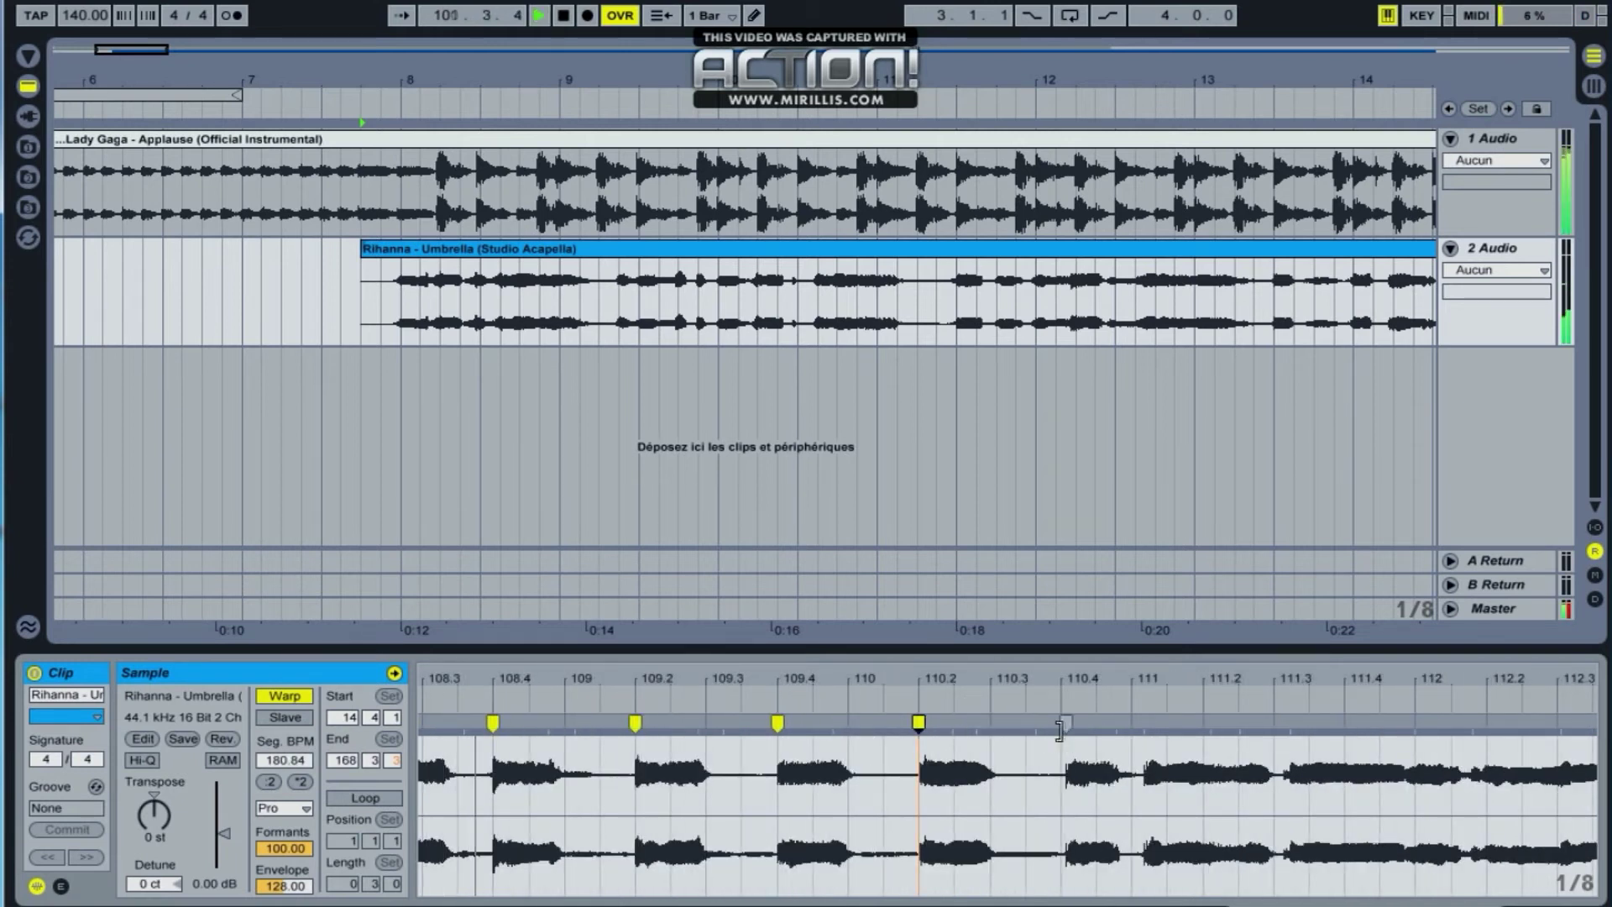
drag(1060, 724, 1058, 724)
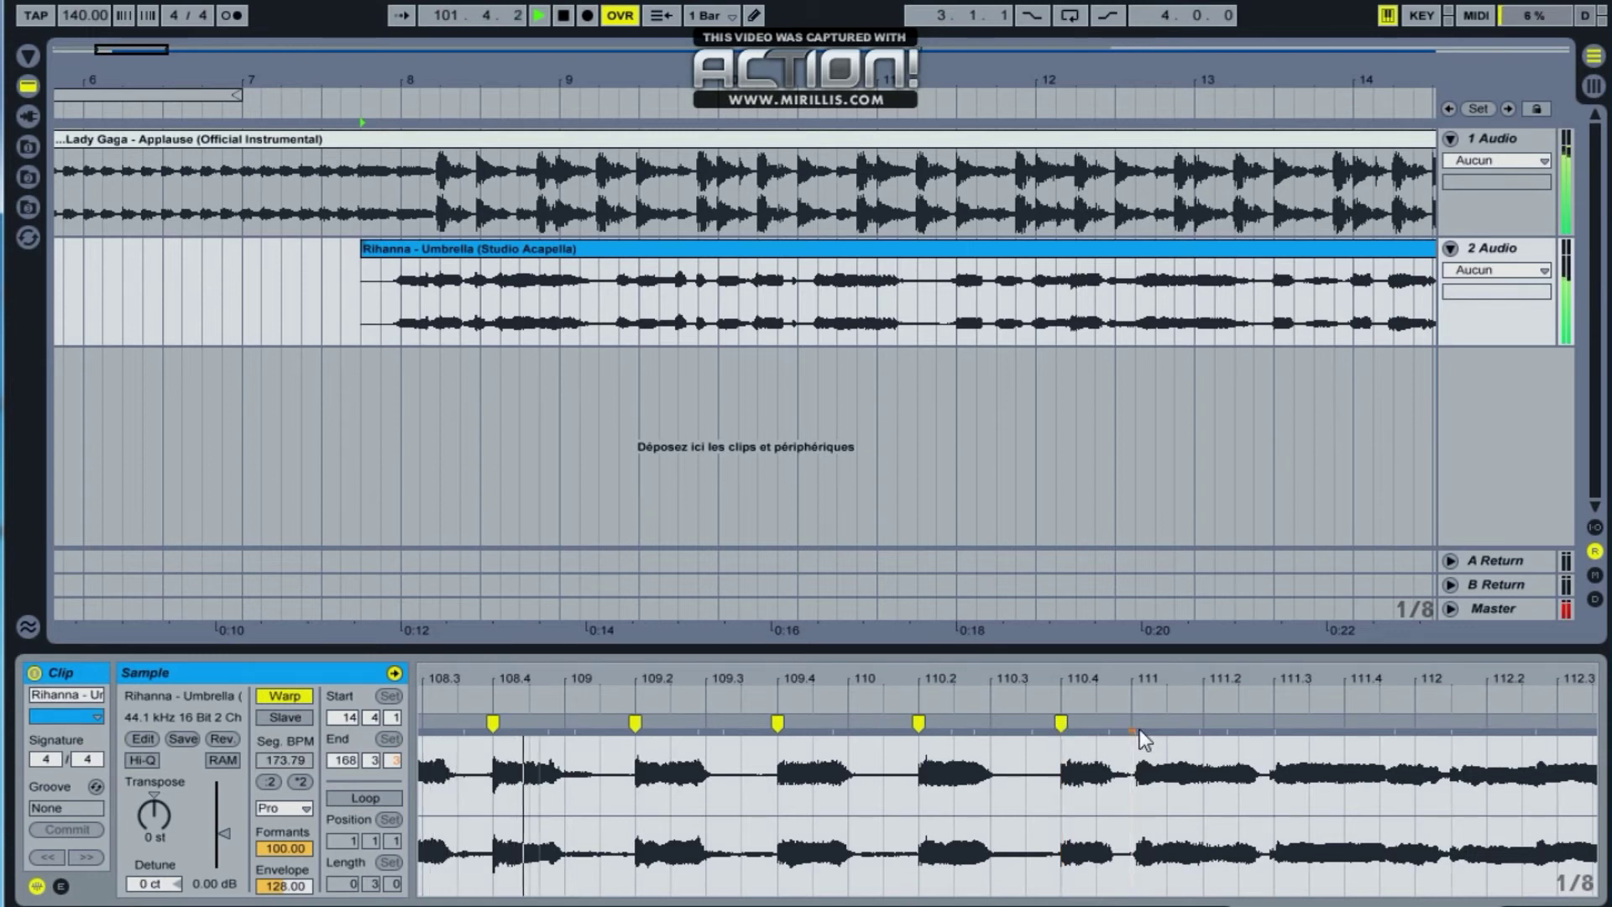
drag(1137, 723, 1130, 724)
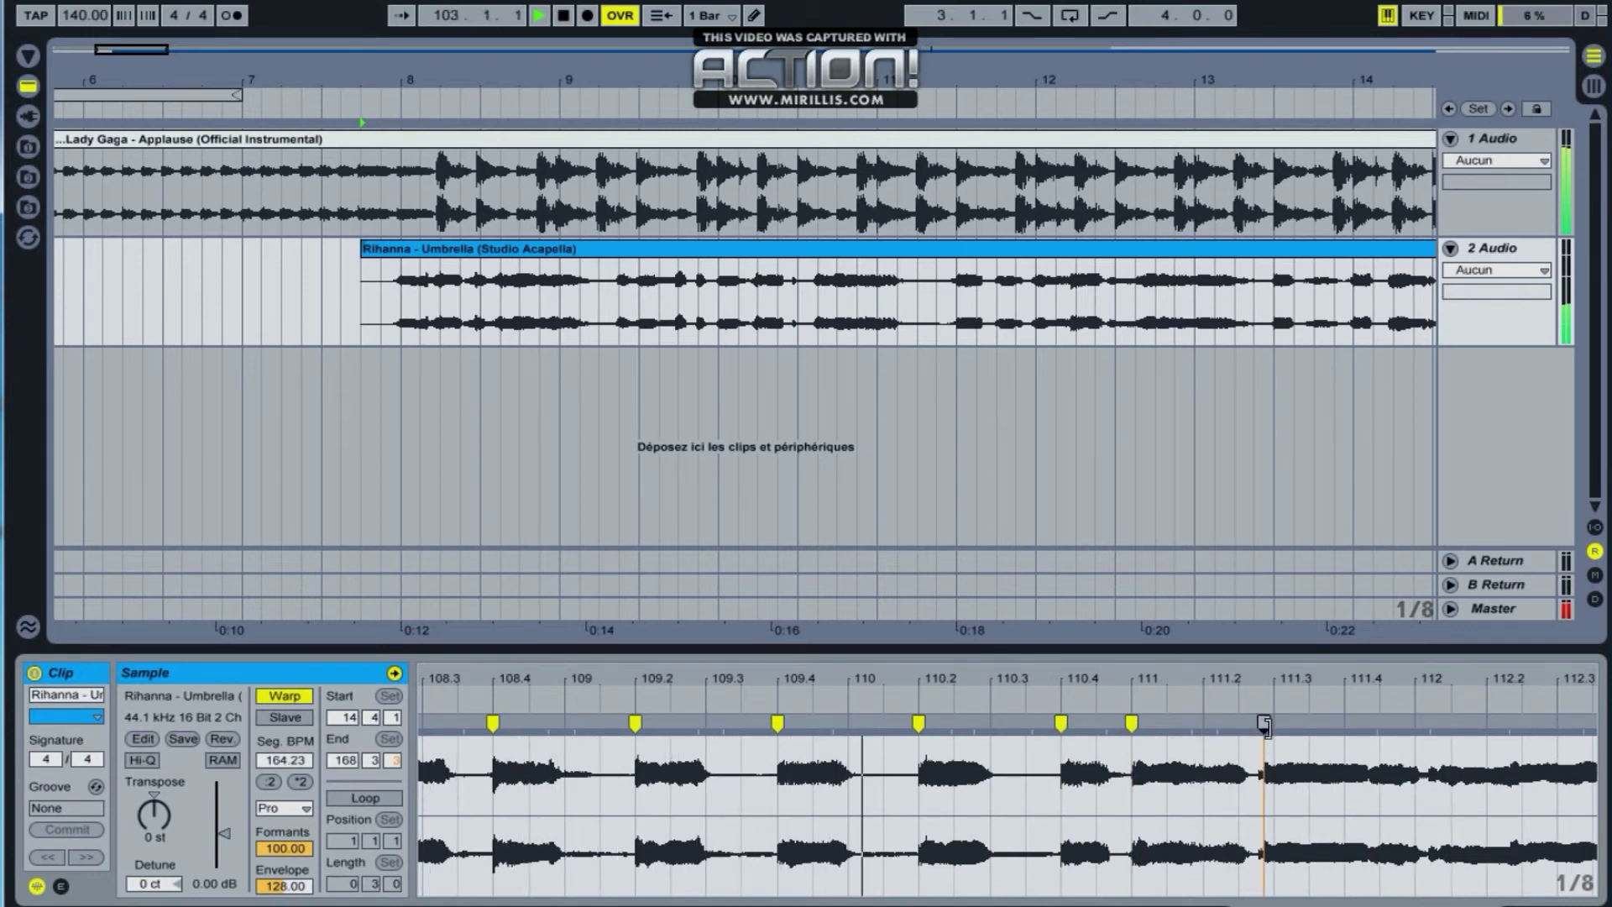
drag(1258, 723, 1273, 724)
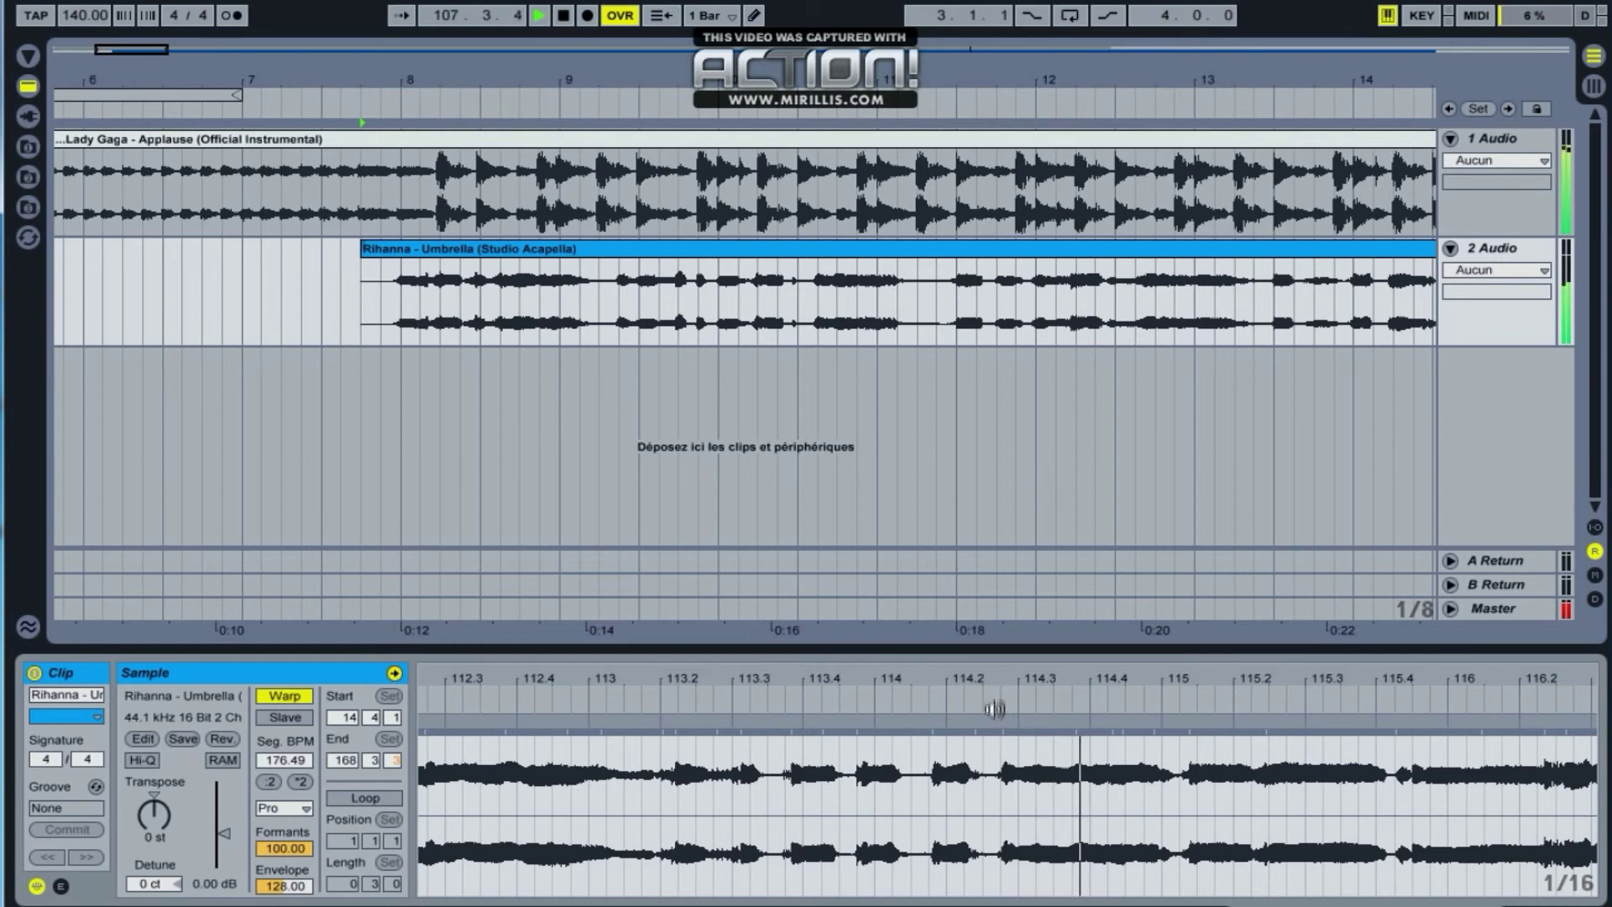
Move the vocal onset just after bar 115 back onto the bar line and resume playback
key(space)
drag(1185, 724, 1162, 721)
key(space)
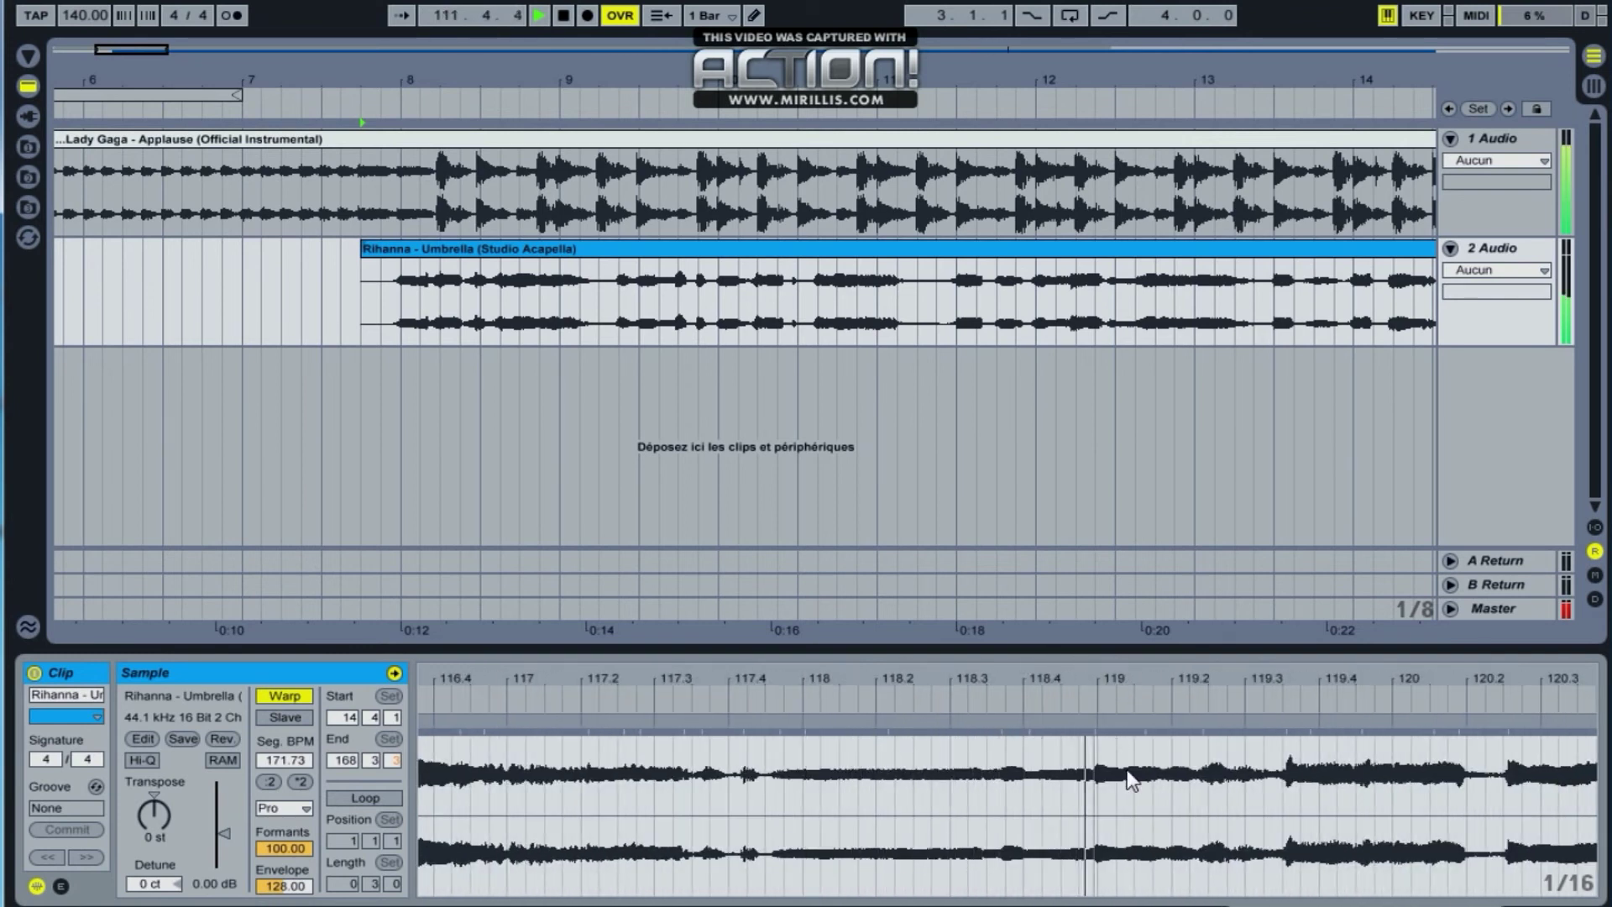
Warp the vocal onset just before beat 119.4 onto beat 119.3 and audition the clip through the following bars
key(space)
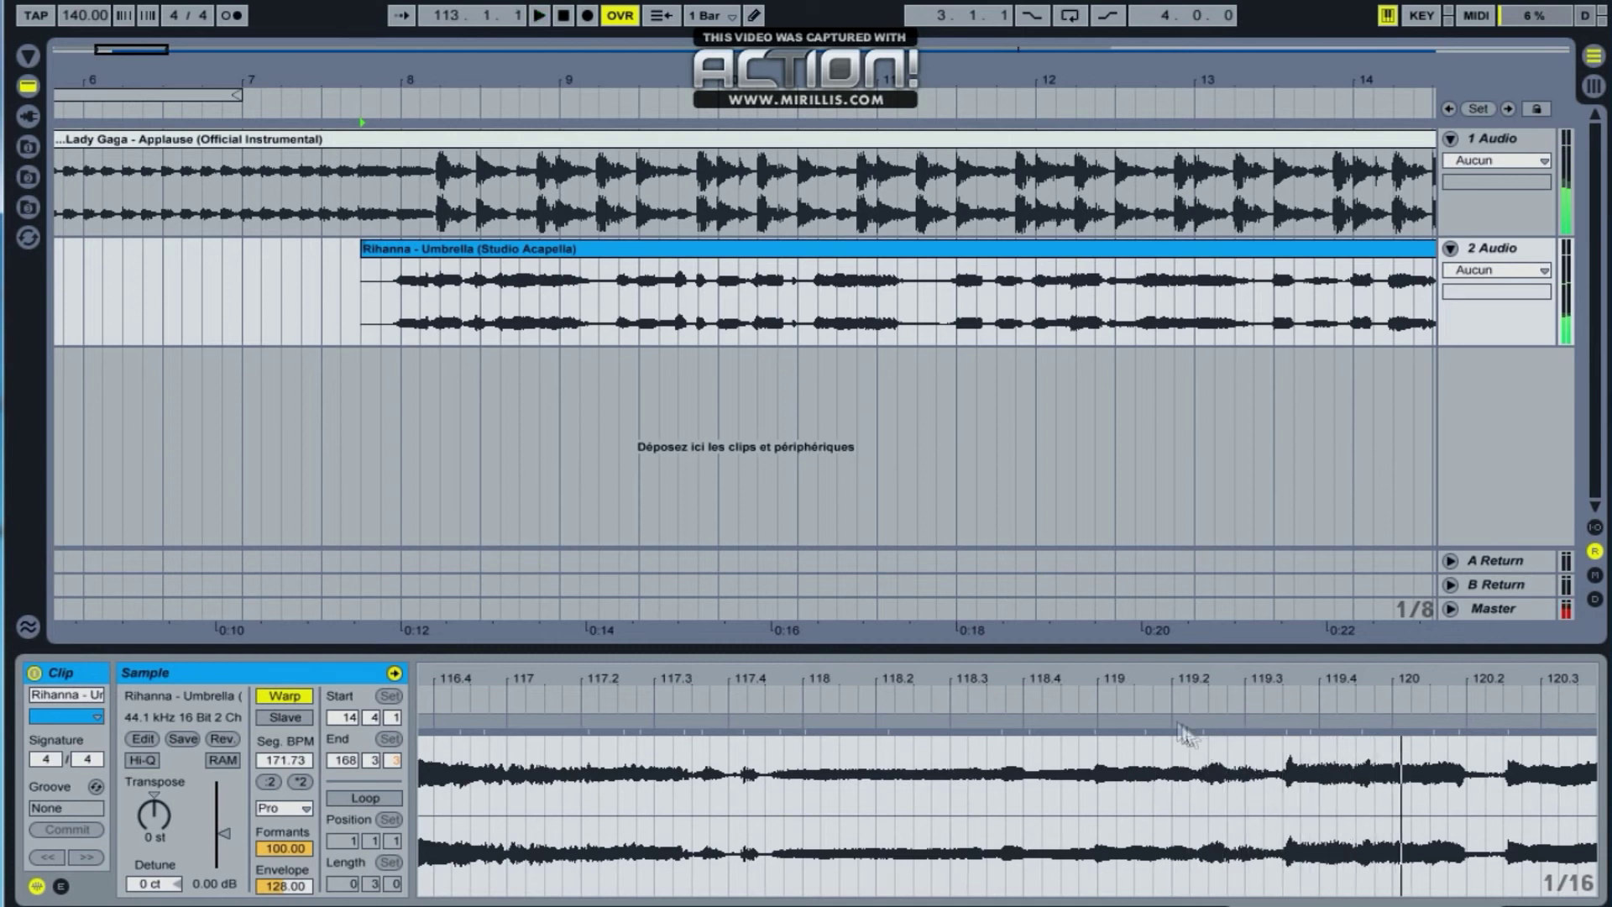
click(921, 693)
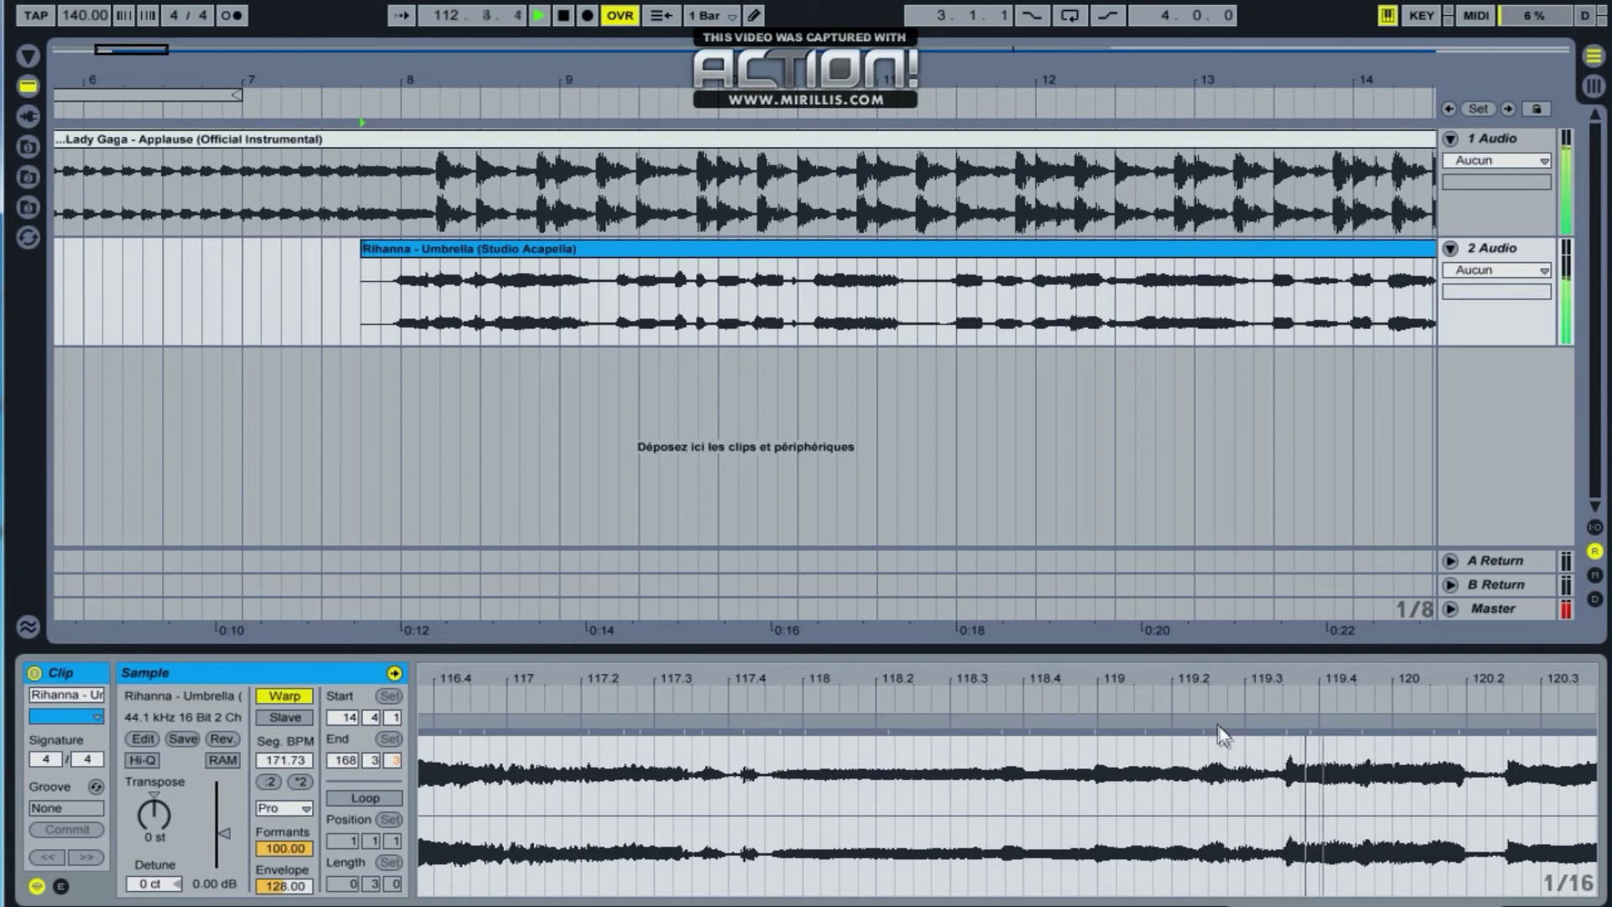
drag(1289, 739, 1245, 731)
click(944, 701)
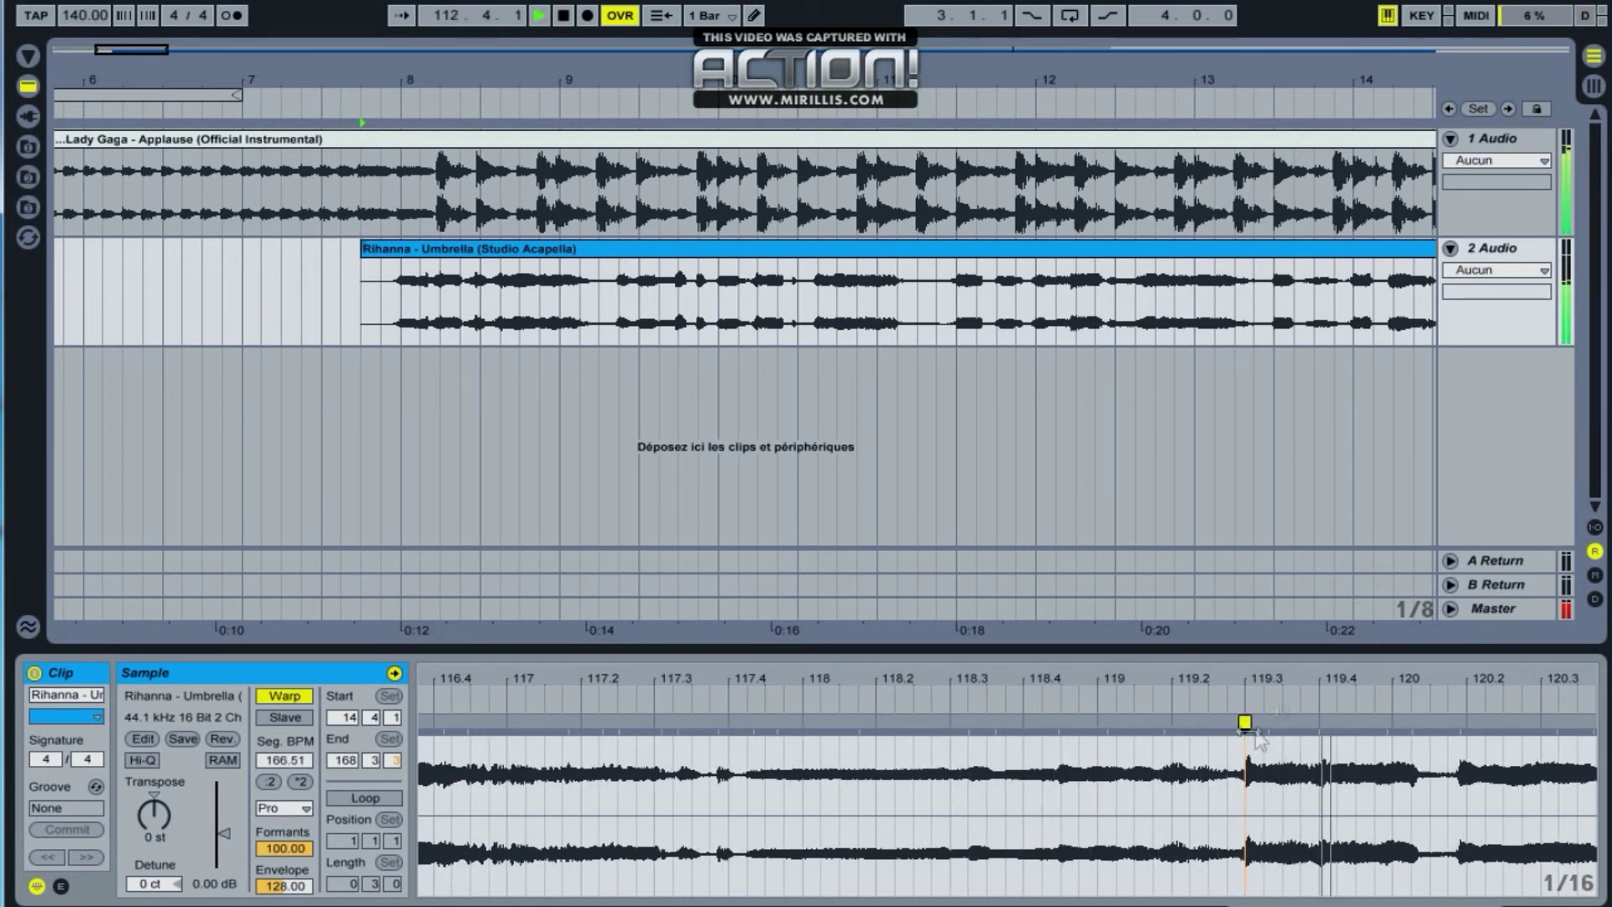
drag(1393, 680, 813, 681)
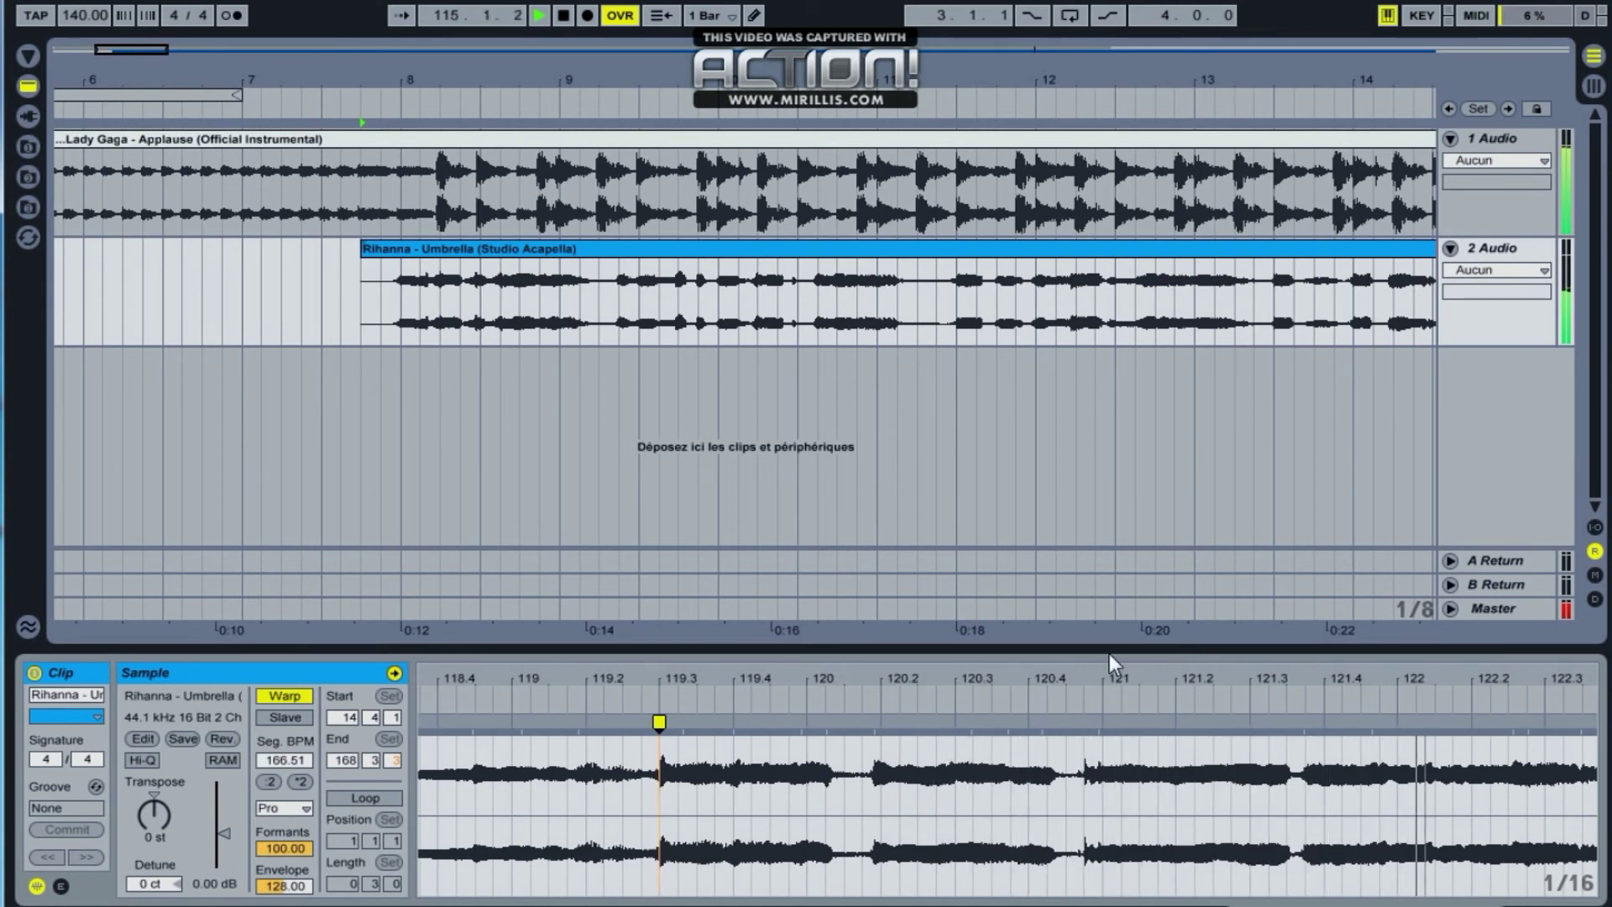
drag(1162, 667, 647, 667)
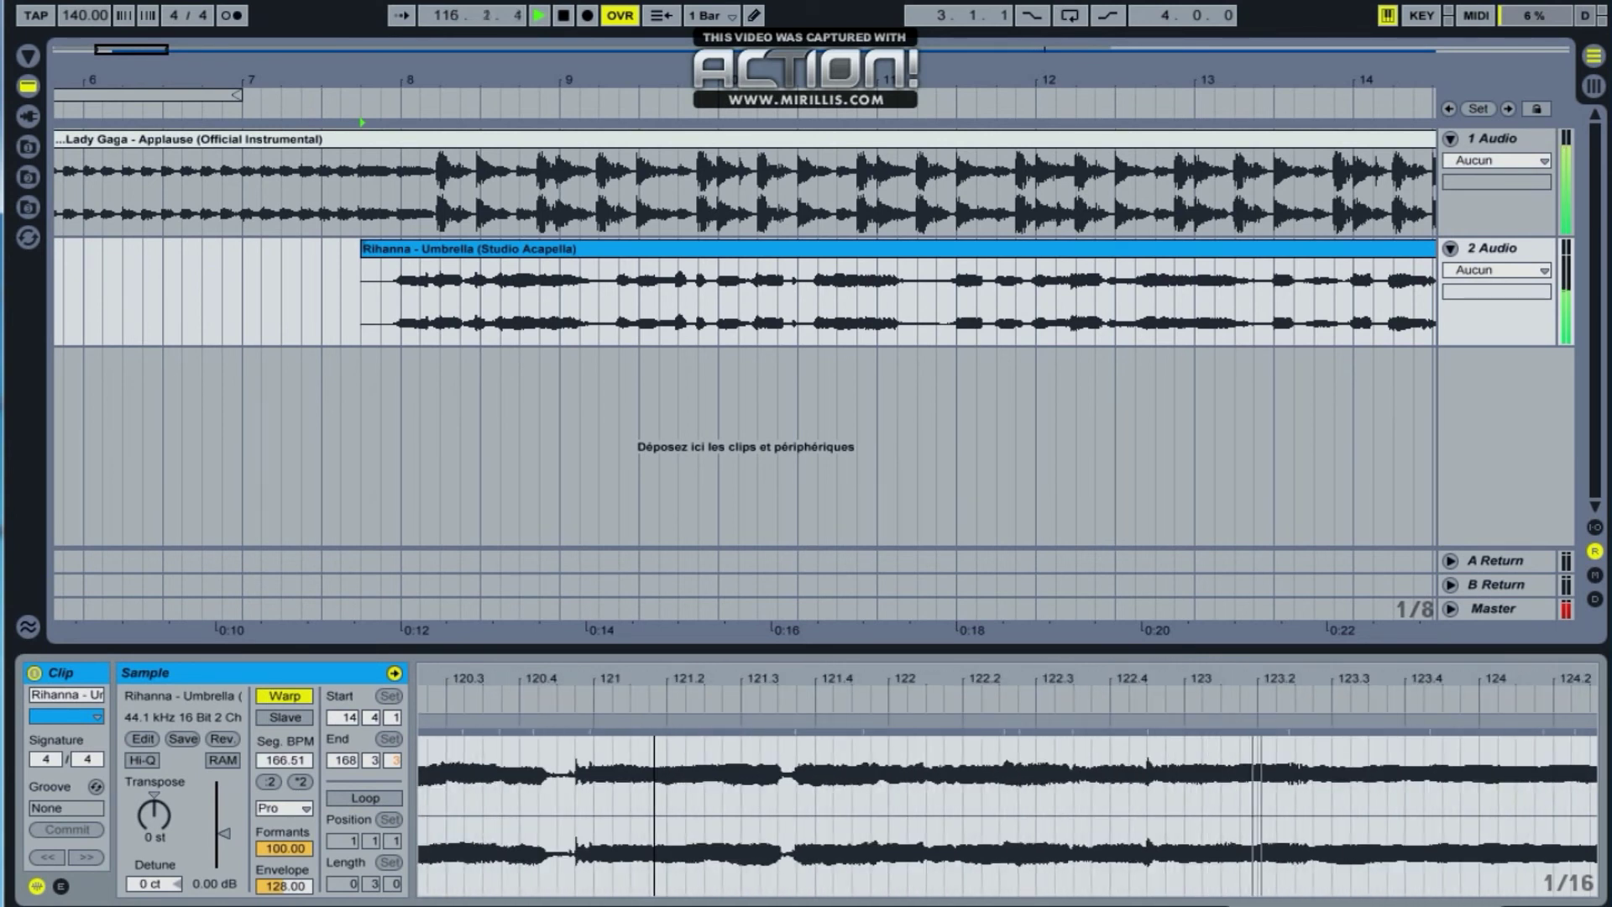
key(space)
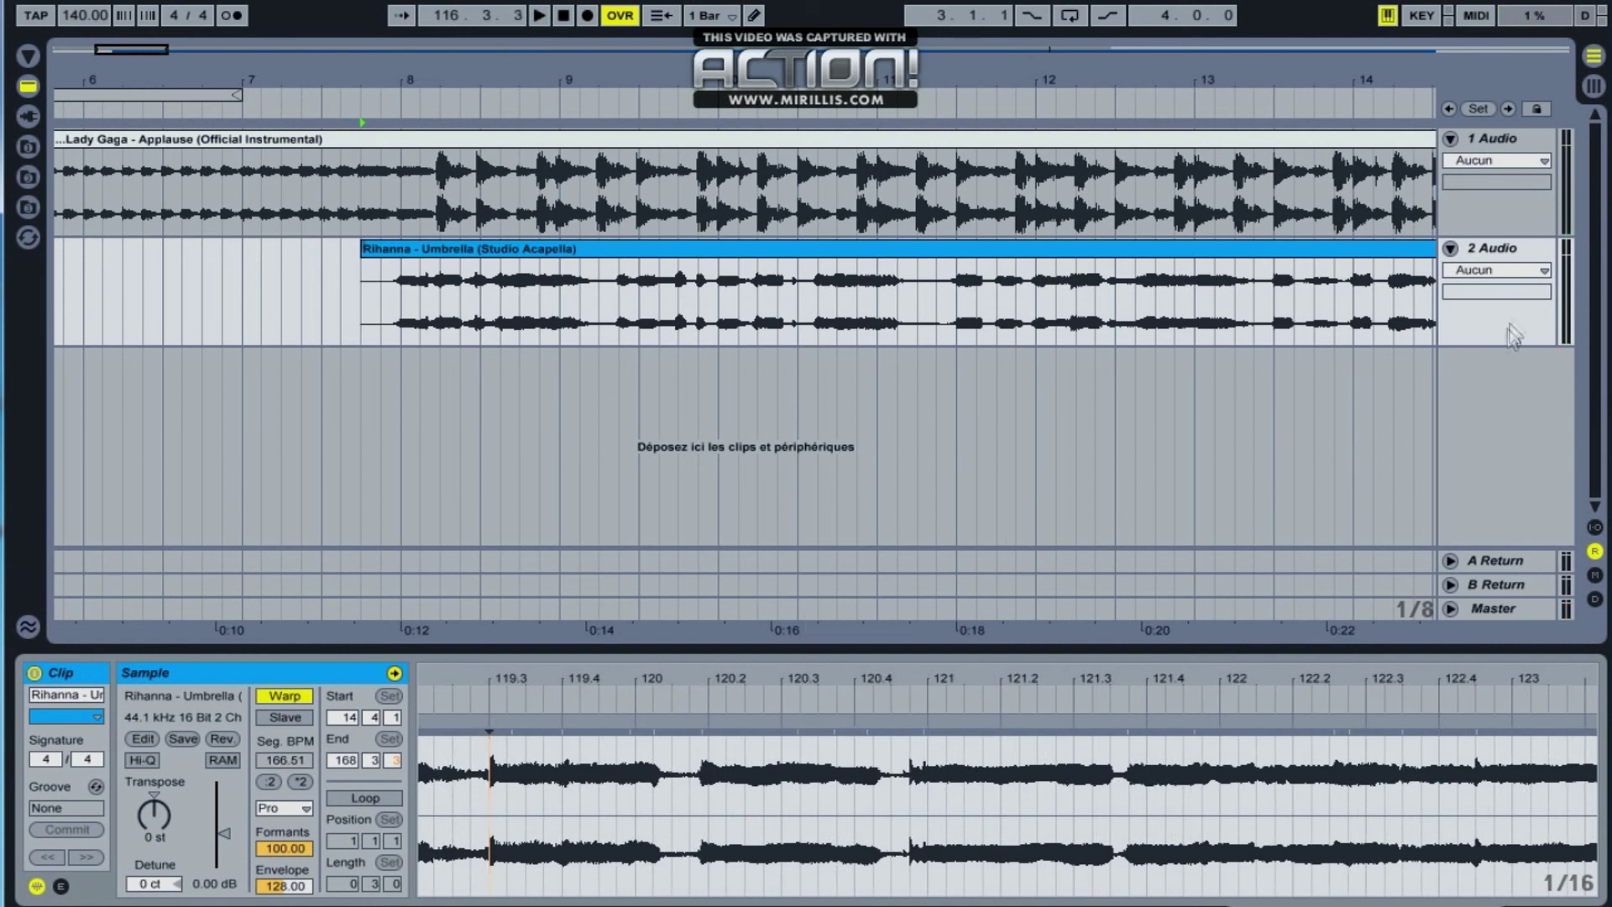
Add the Multiband Dynamics audio effect to the acapella track, 2 Audio
click(1477, 248)
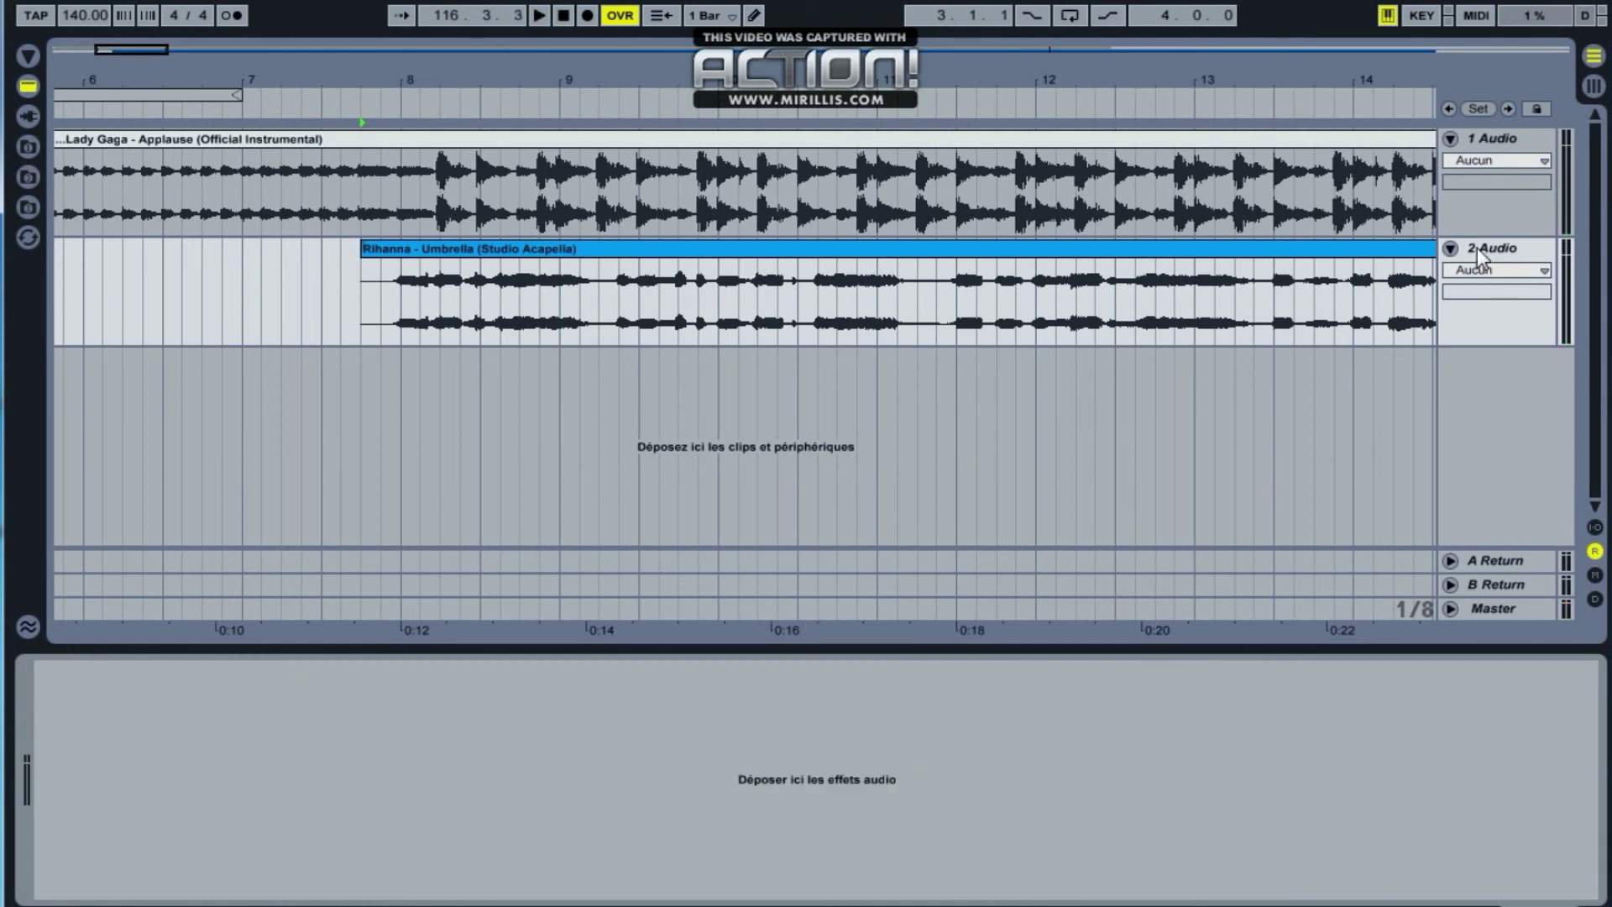
click(34, 87)
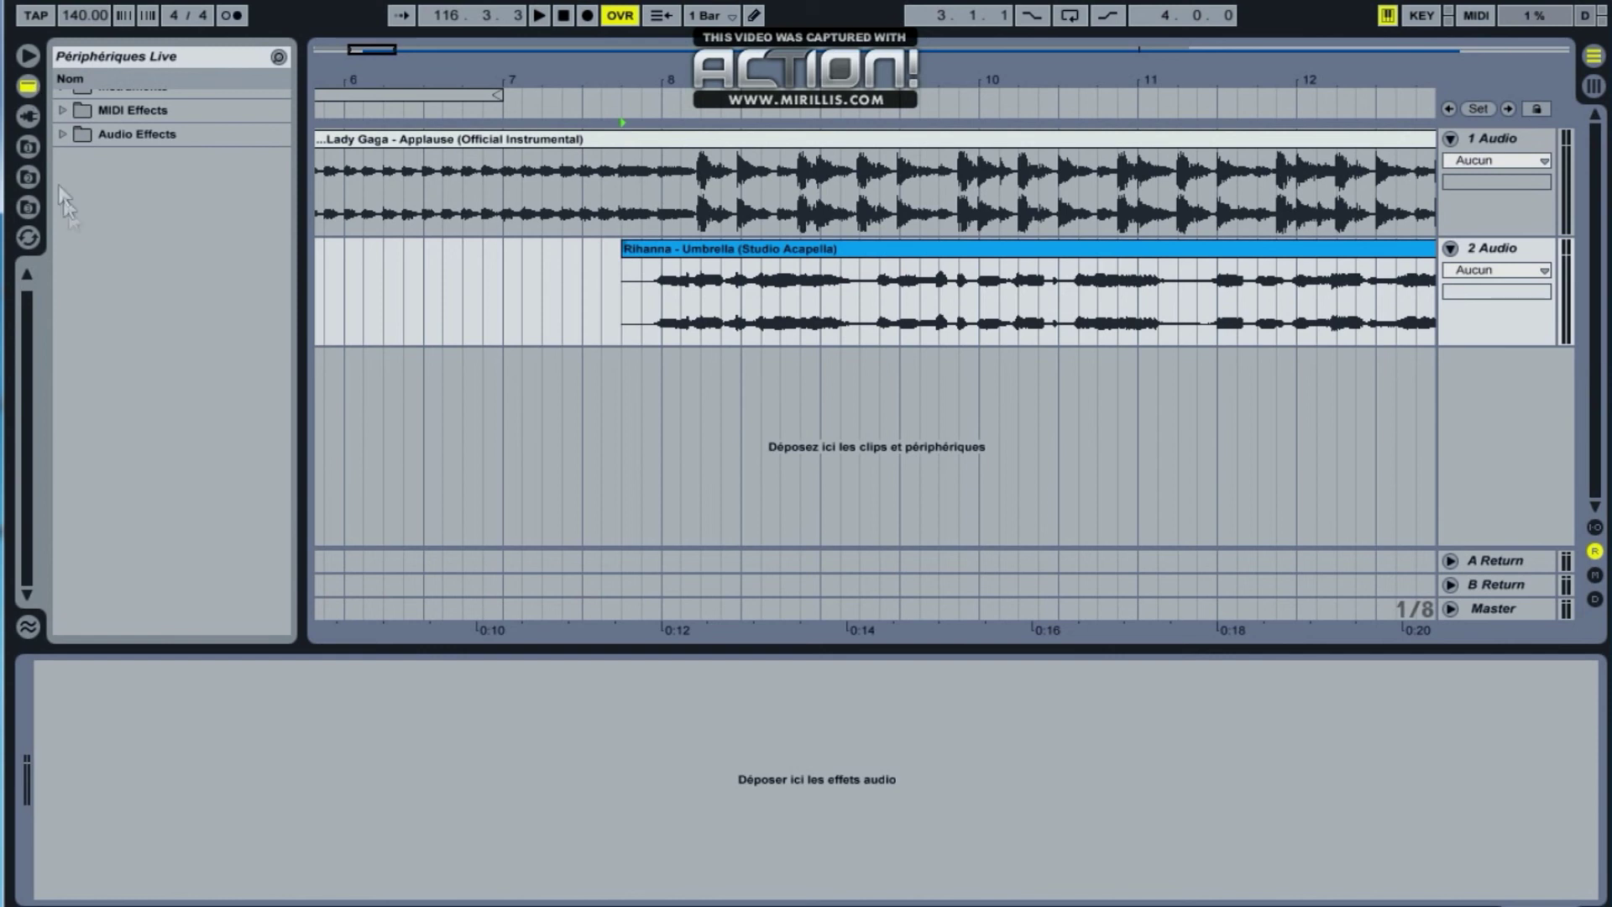
scroll(68, 204, up, 1)
click(63, 147)
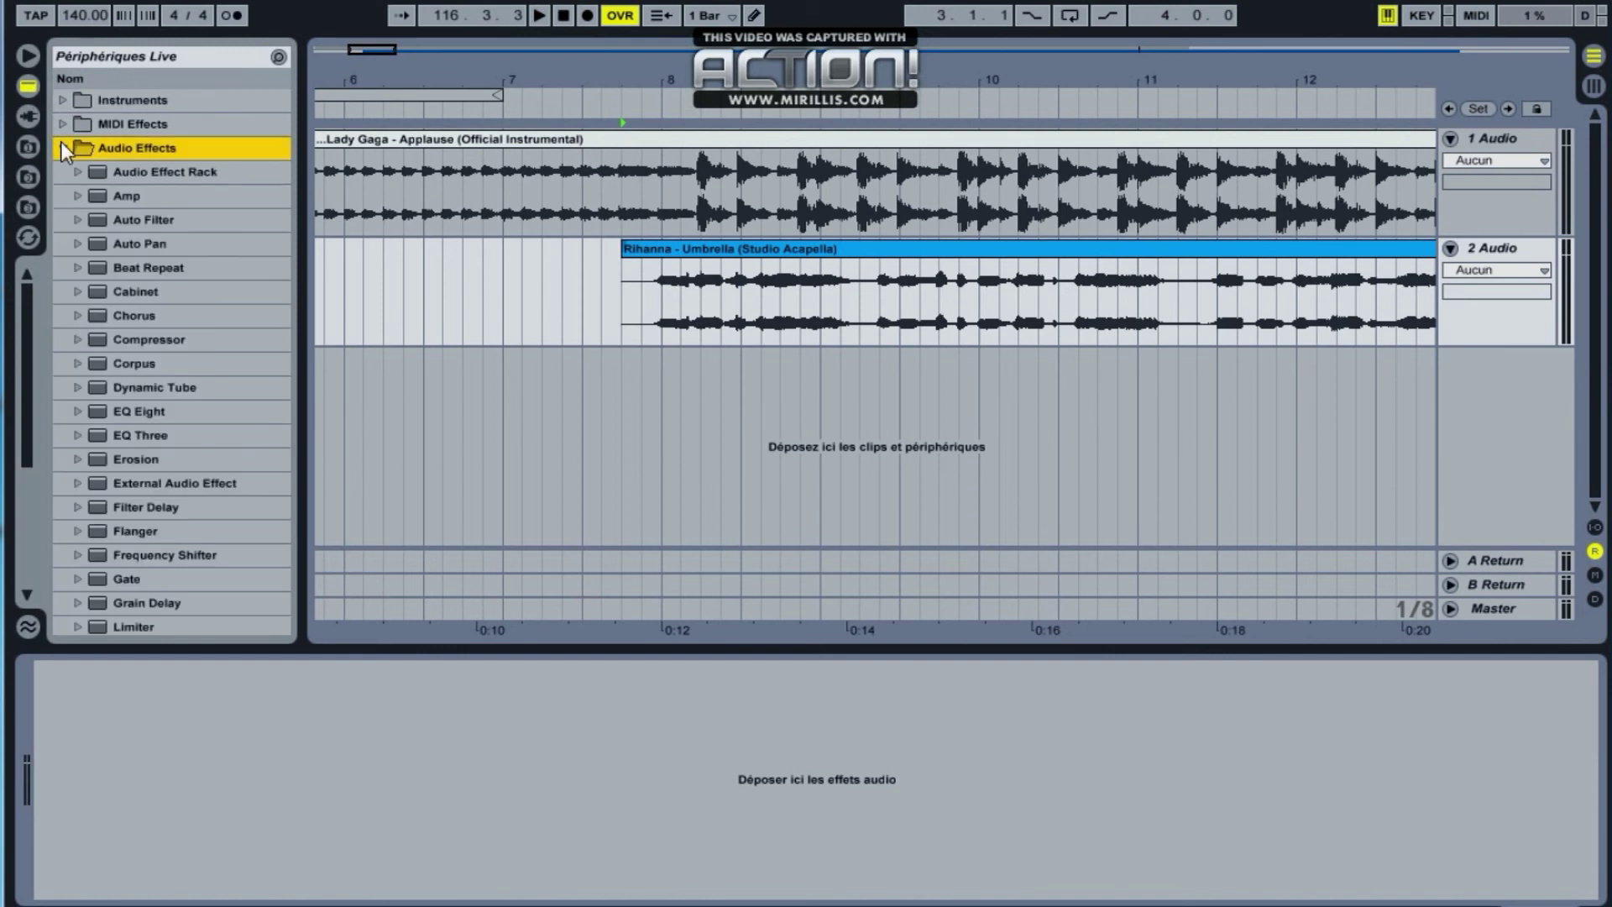
scroll(178, 527, down, 3)
scroll(178, 529, down, 2)
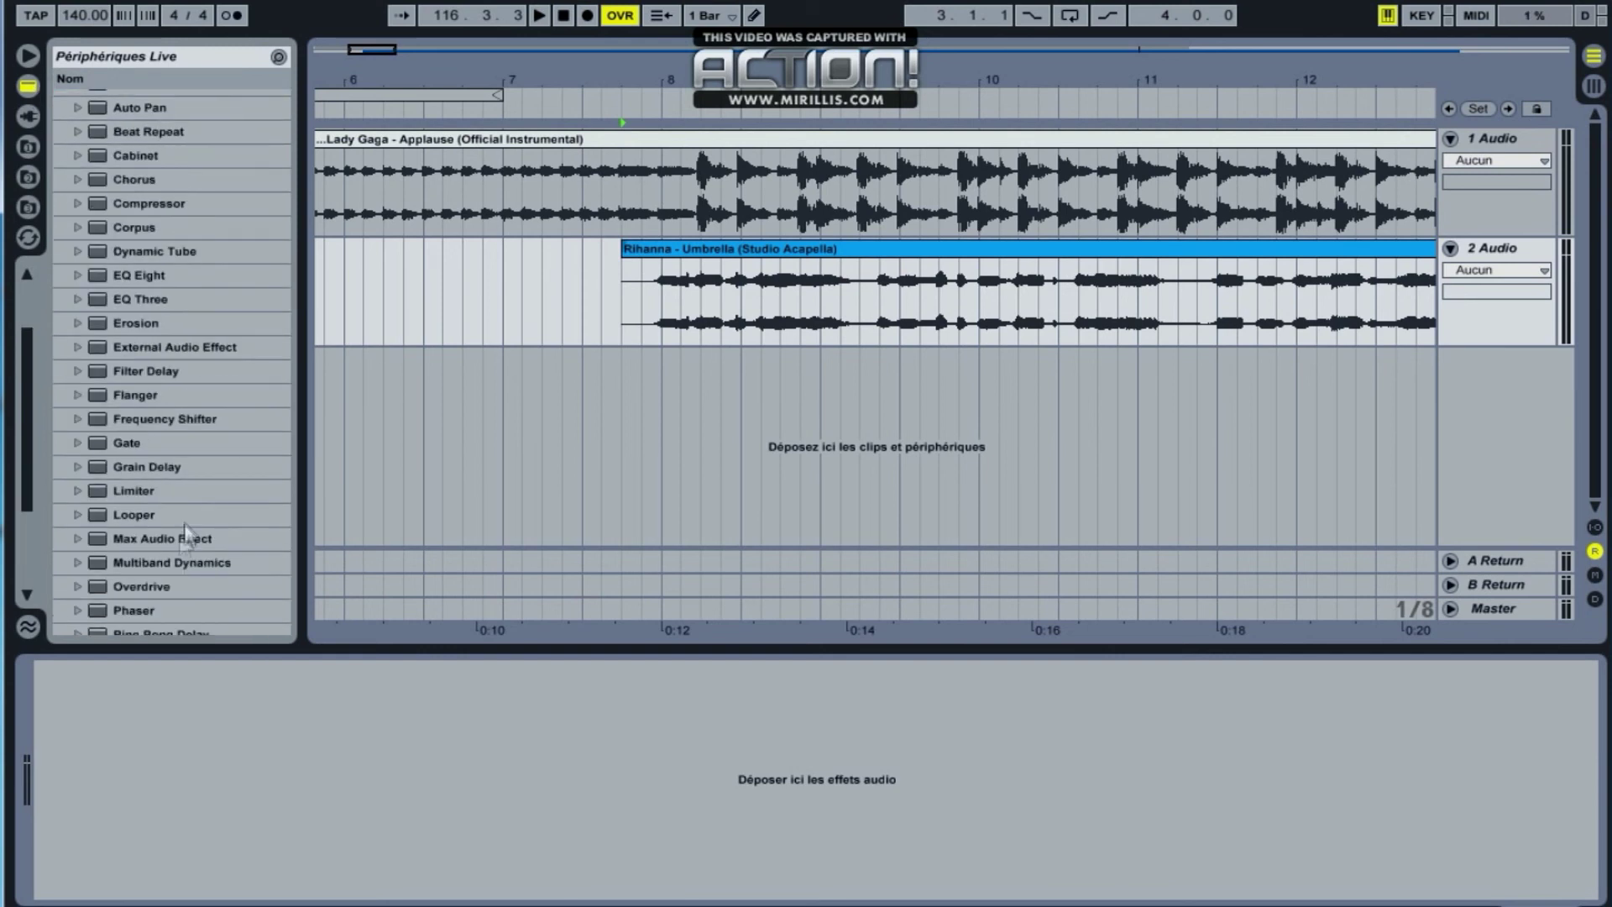
drag(170, 559, 330, 778)
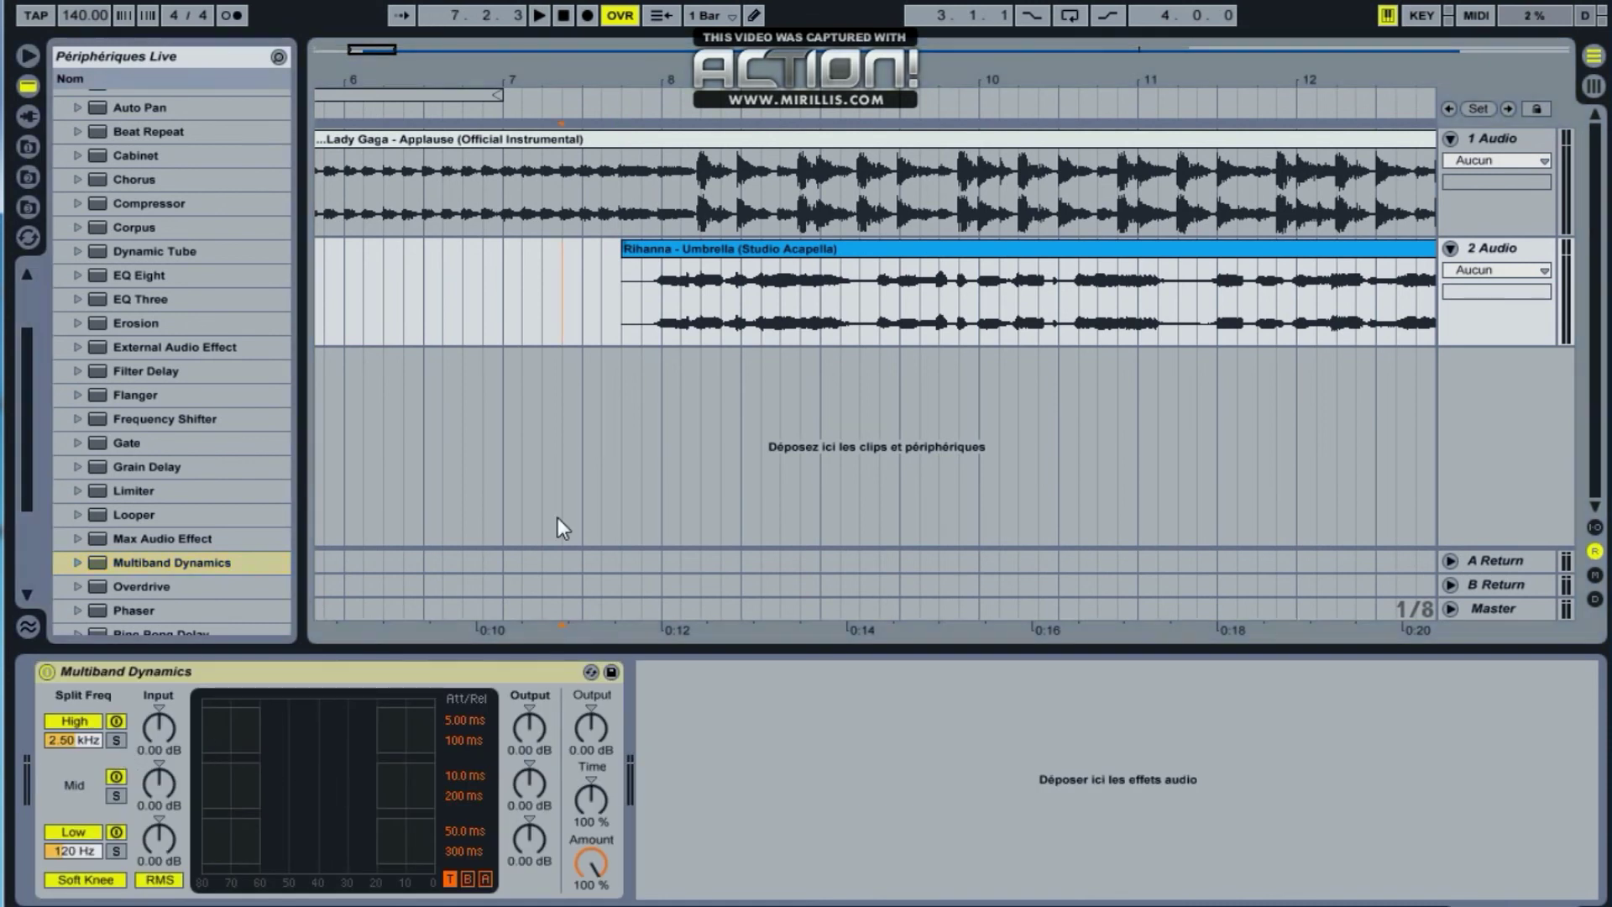
Switch to Session View and solo the acapella track
key(Tab)
click(80, 571)
click(176, 598)
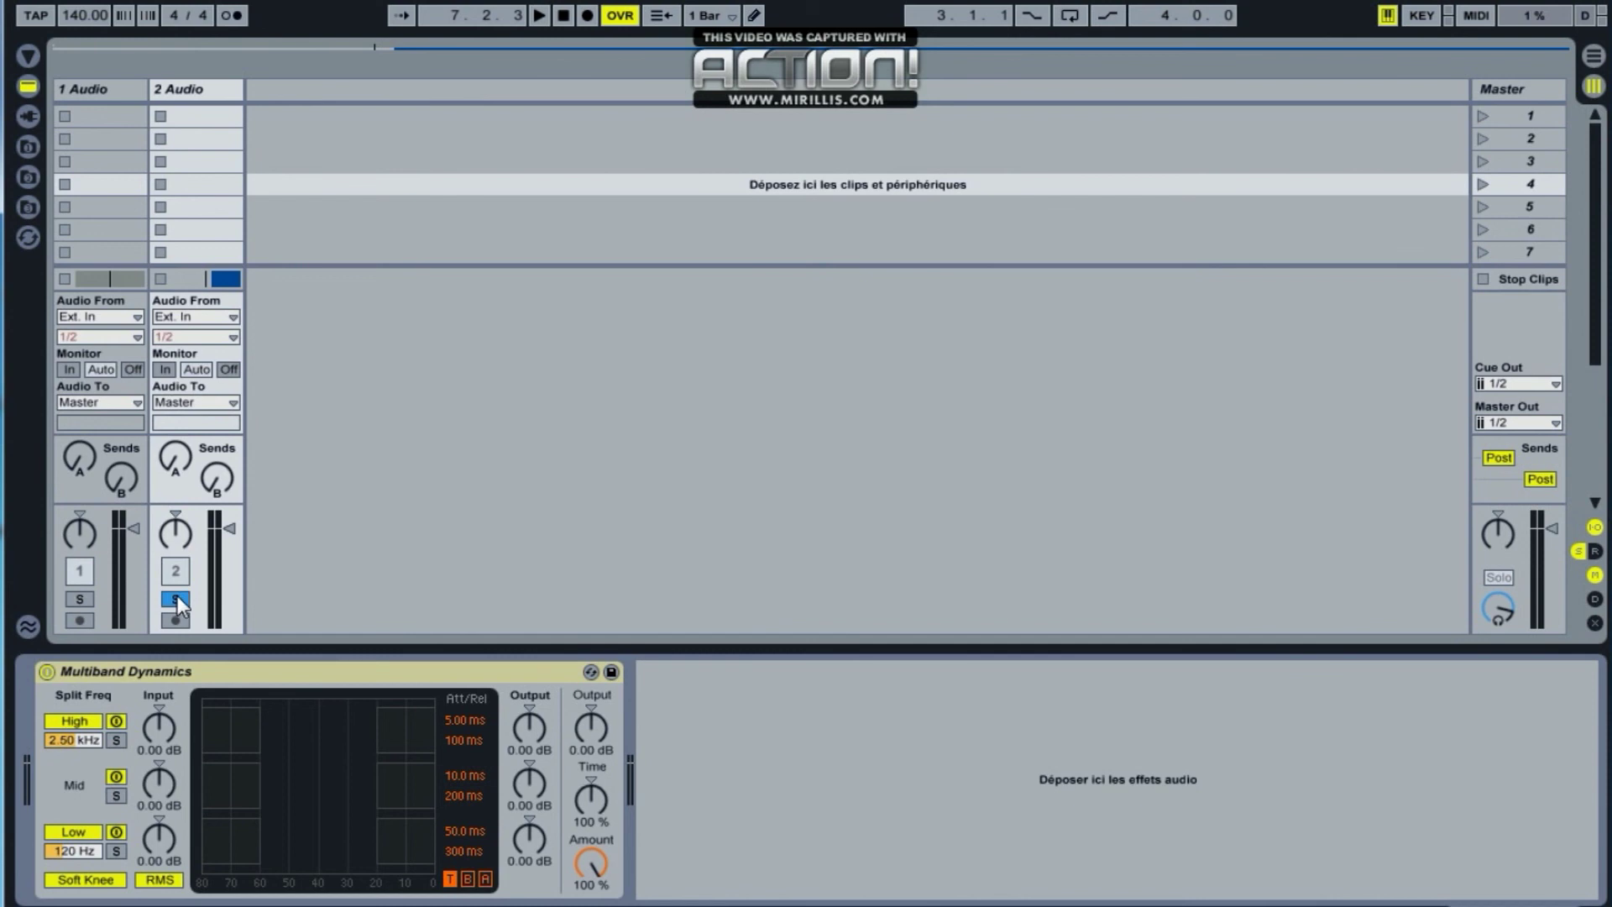
Solo the high band during playback and set its split frequency to 2.97 kHz, input to 3.00 dB and output to 2.50 dB
click(117, 740)
key(space)
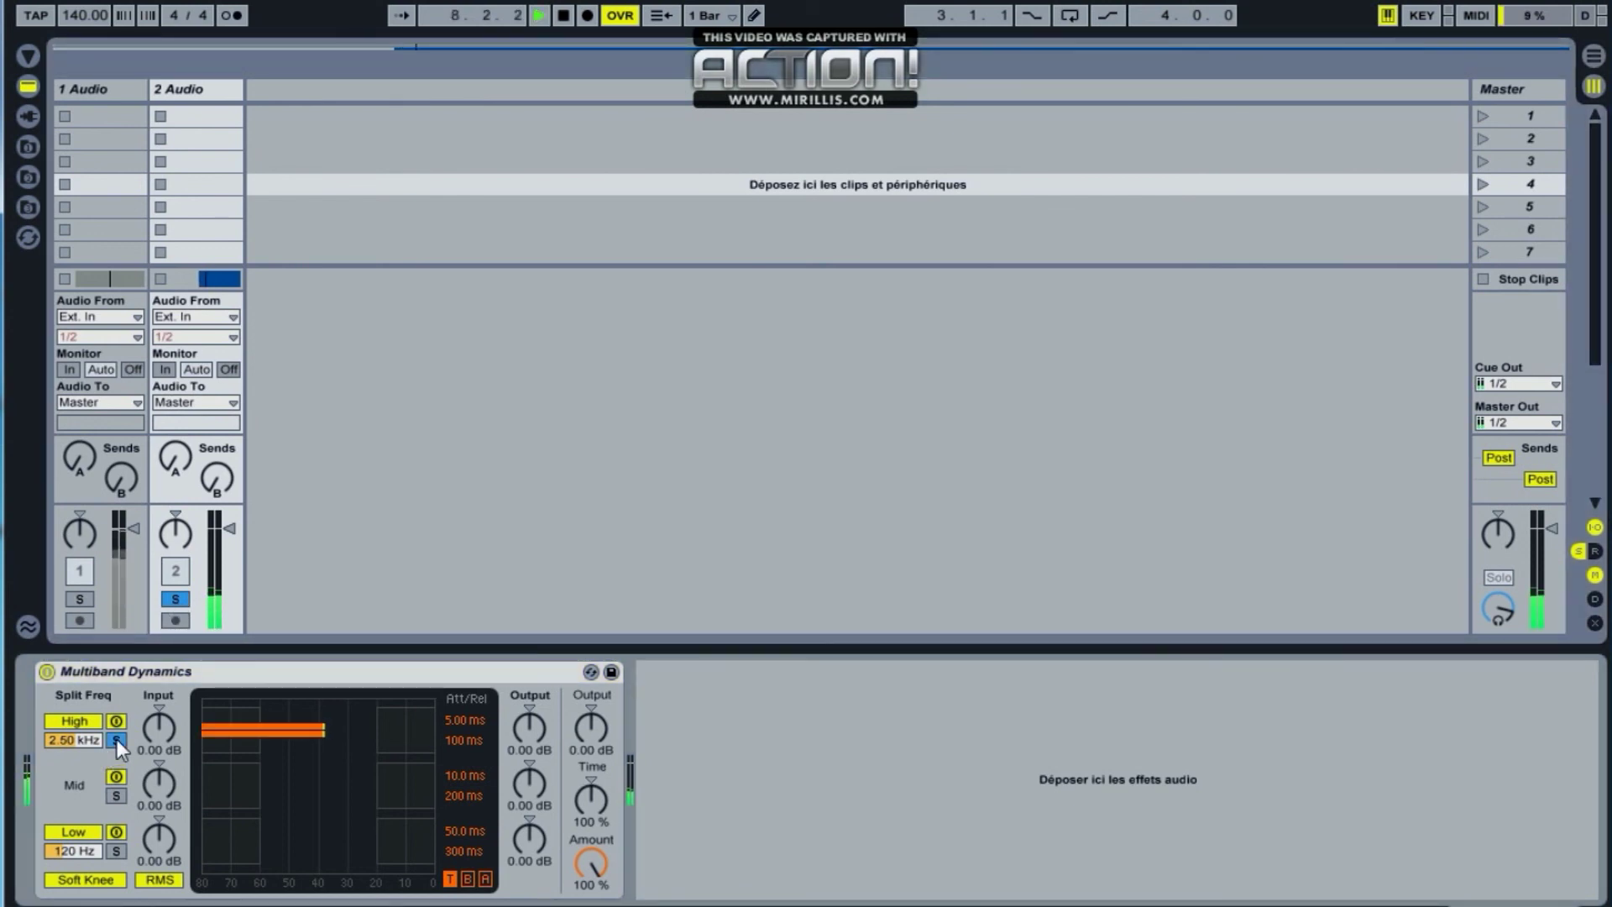
drag(73, 740, 159, 705)
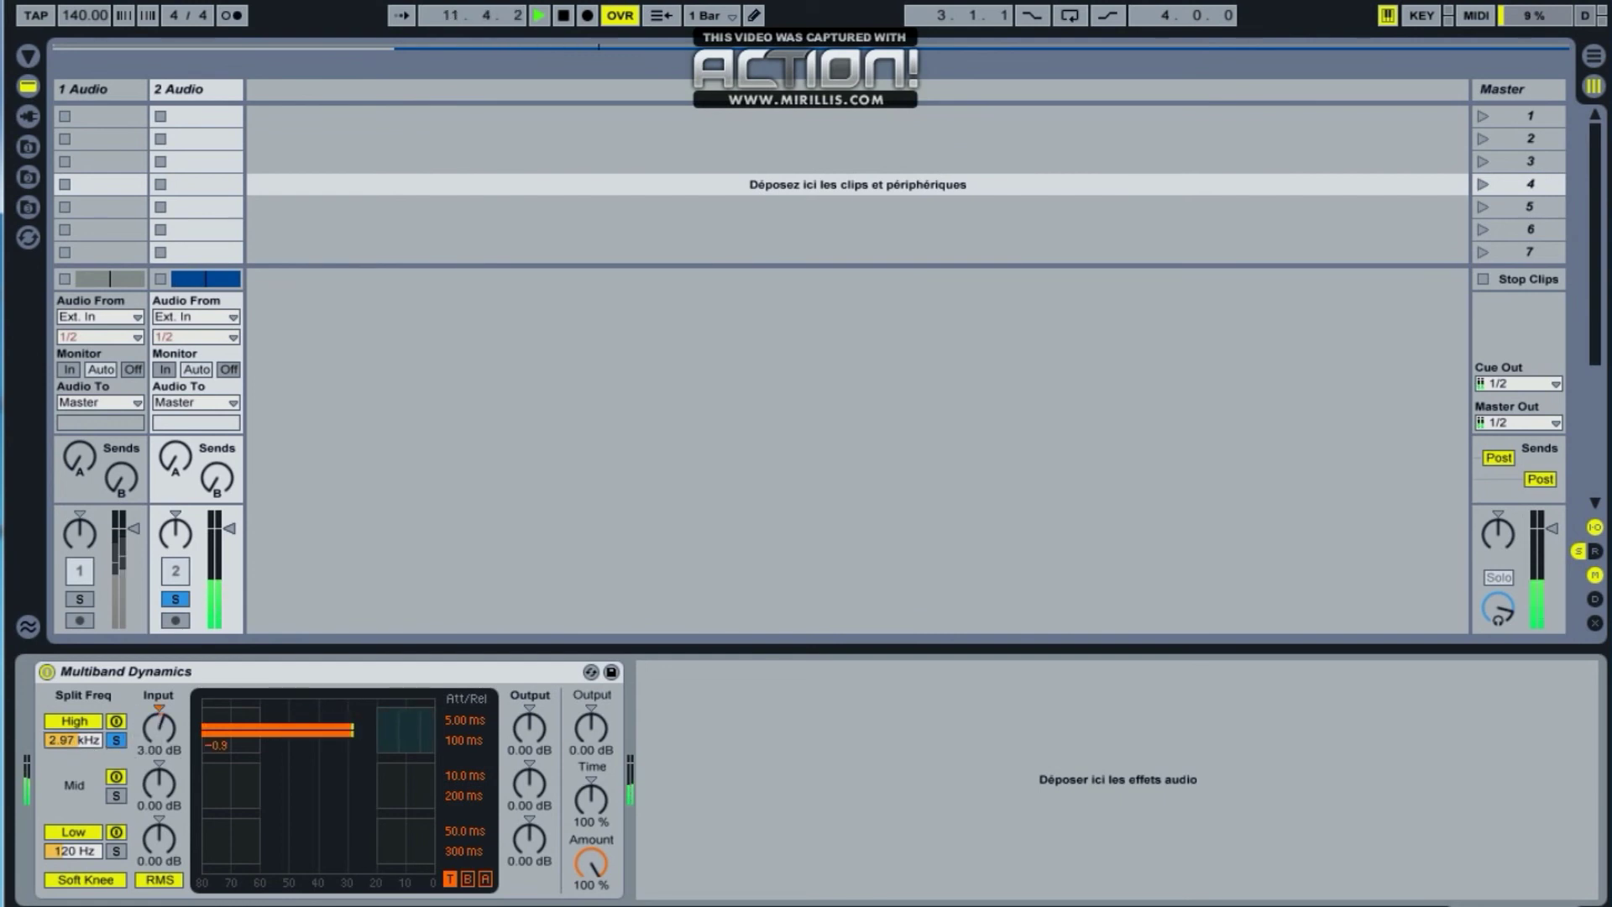
drag(529, 727, 529, 733)
Solo the mid band, set its input to 1.30 dB and apply compression above its upper threshold
click(116, 795)
drag(158, 798, 157, 787)
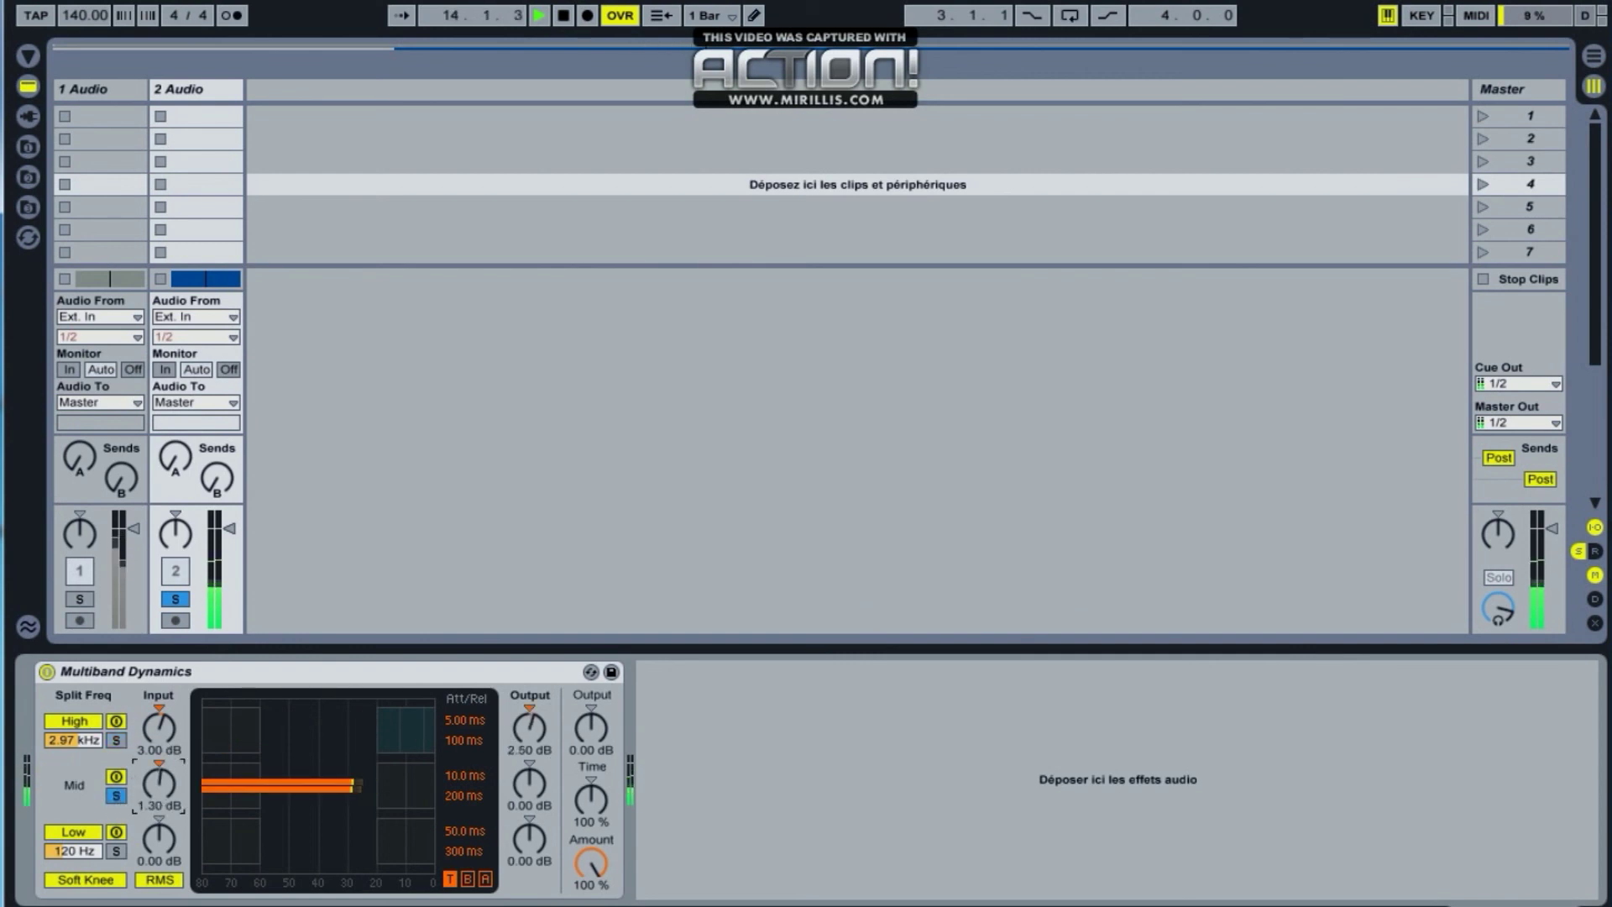
drag(392, 795, 392, 792)
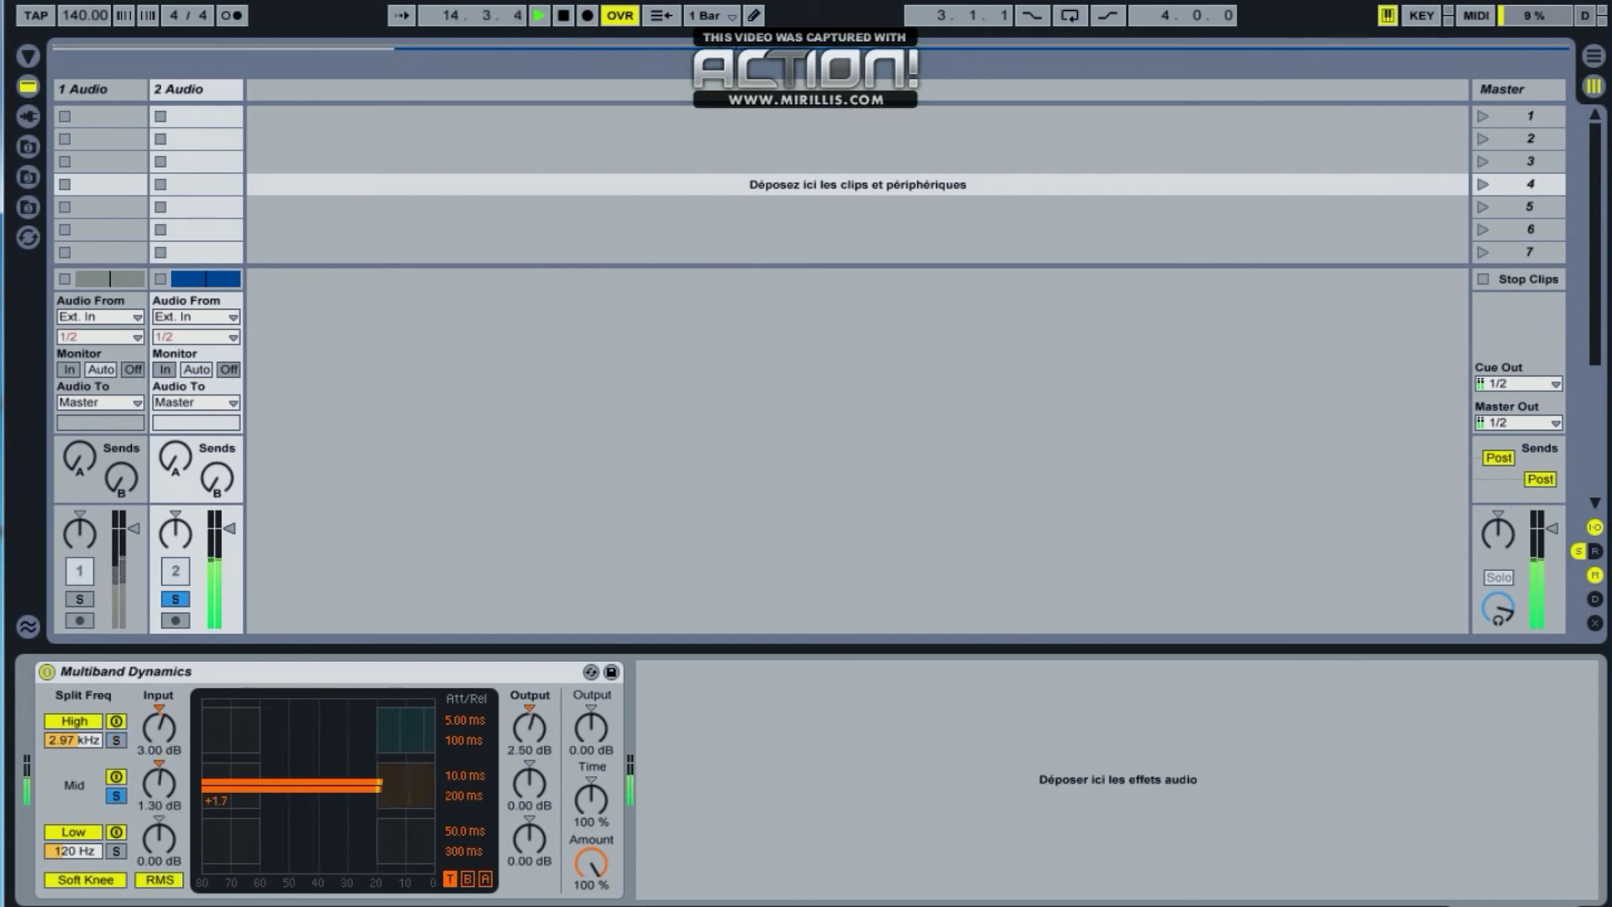
Solo the low band and set its split frequency to 311 Hz, input to 2.50 dB and output to 2.80 dB
click(117, 850)
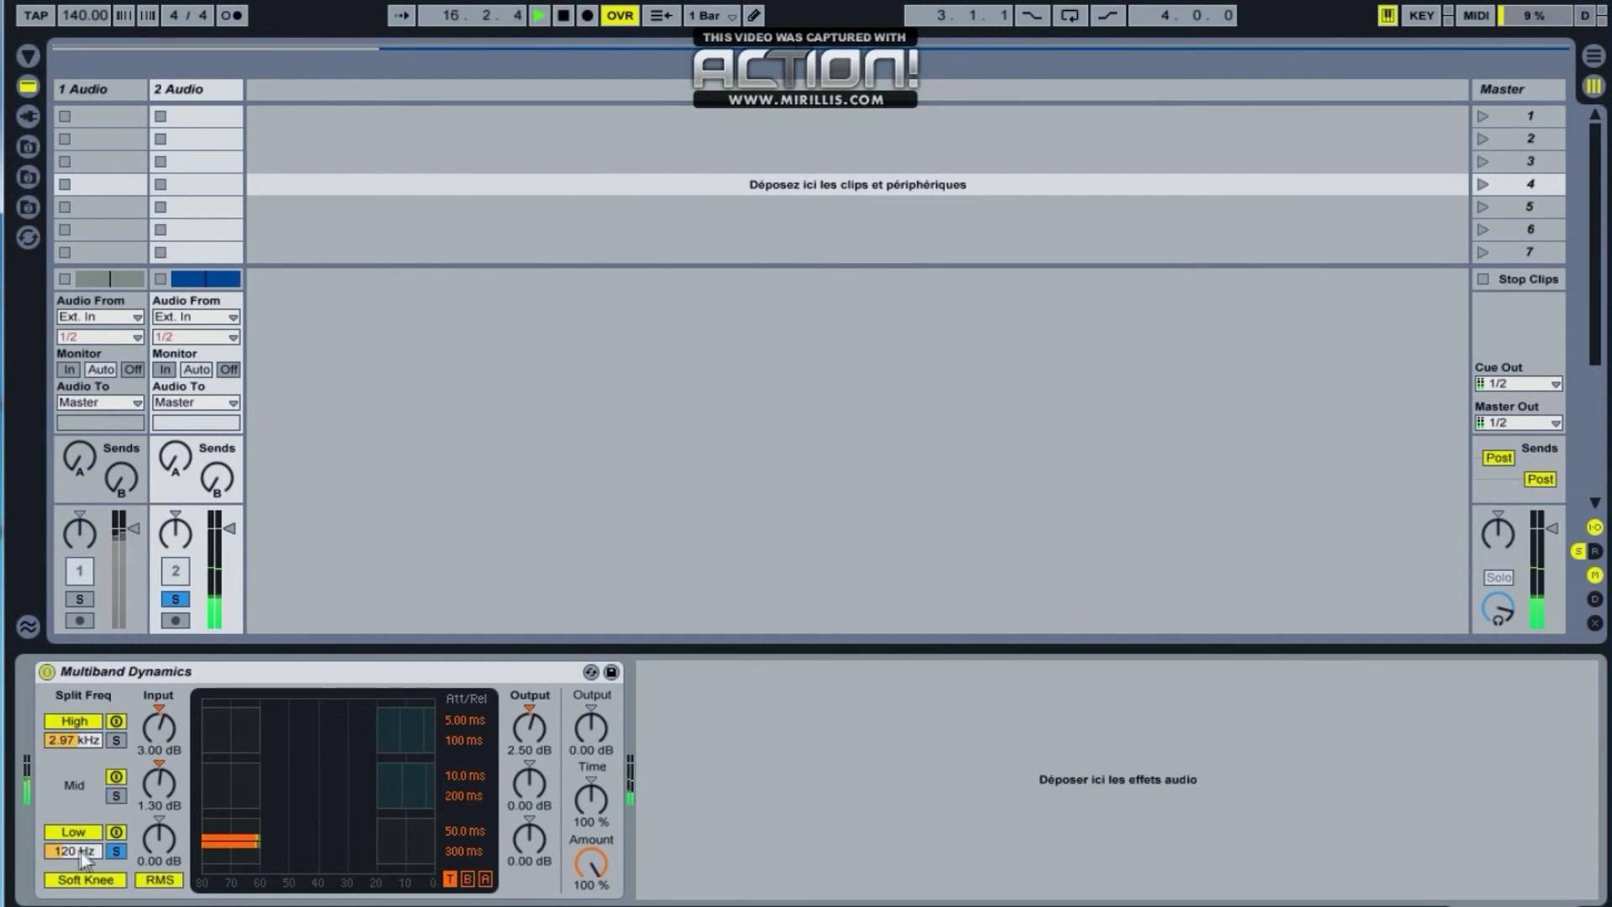
drag(161, 840, 161, 821)
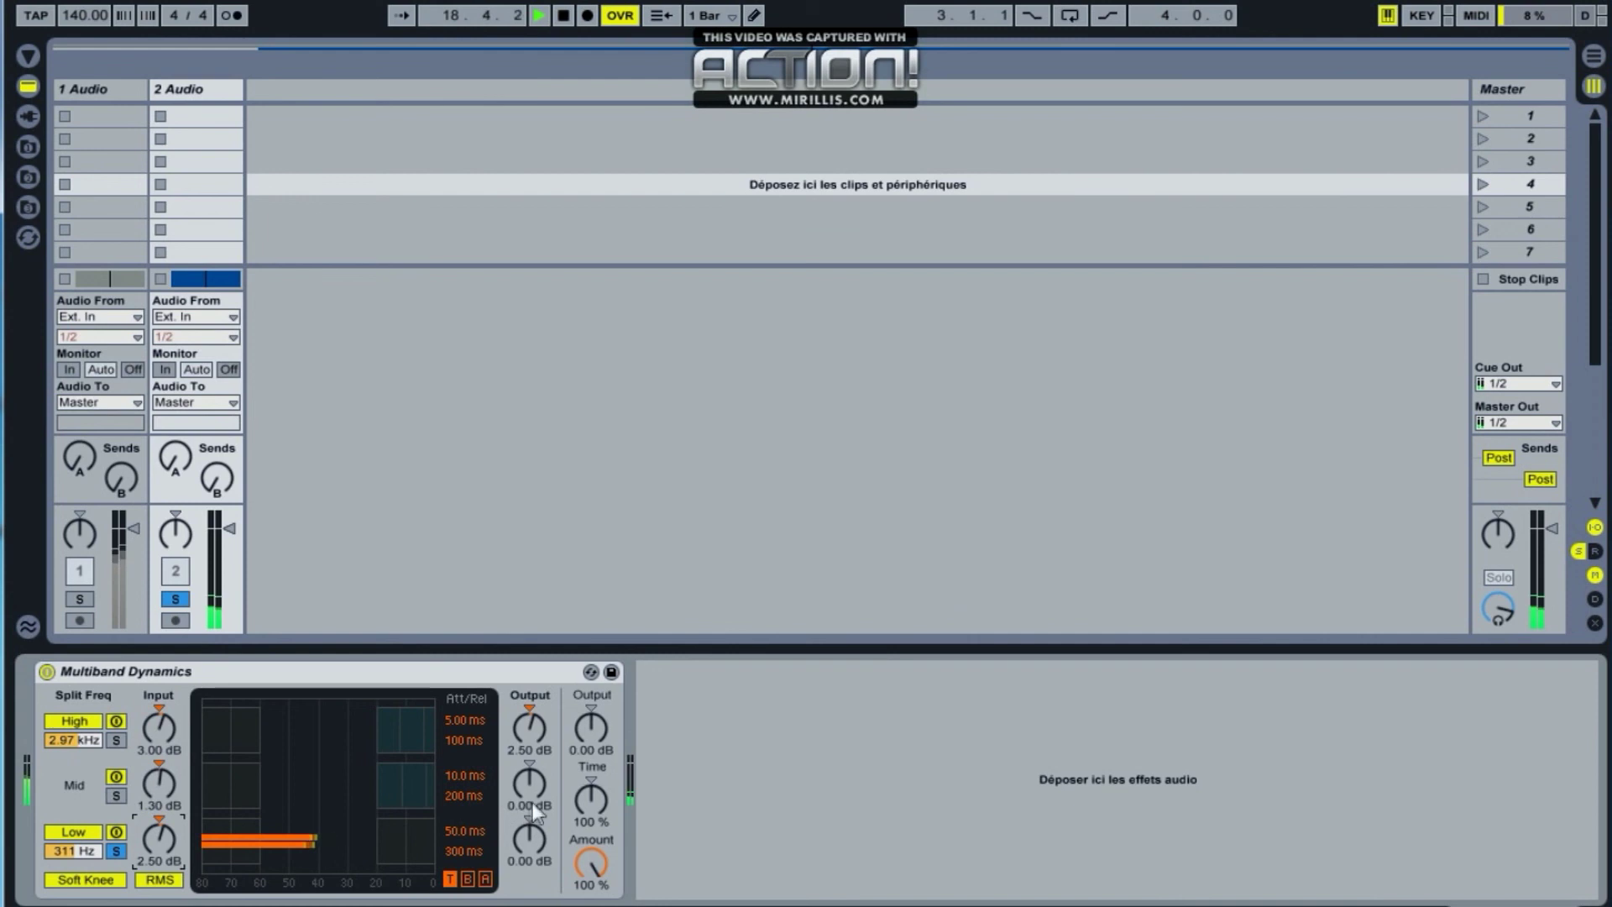
drag(529, 837, 529, 844)
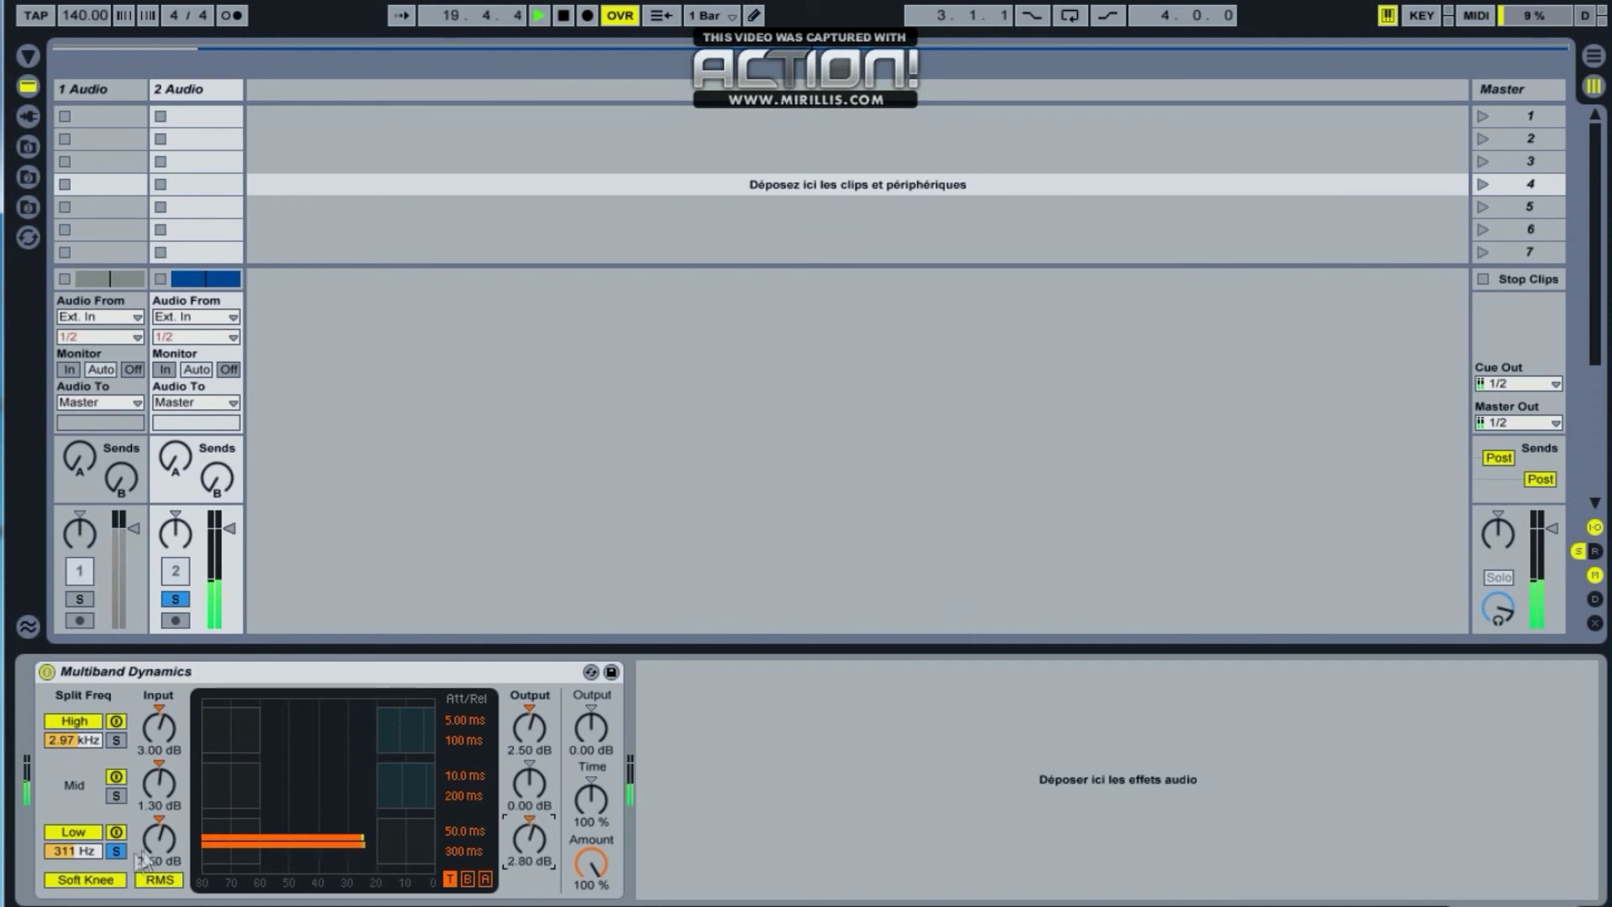
Solo the mid band, set its output to 2.30 dB, and unsolo it so all bands play
click(116, 797)
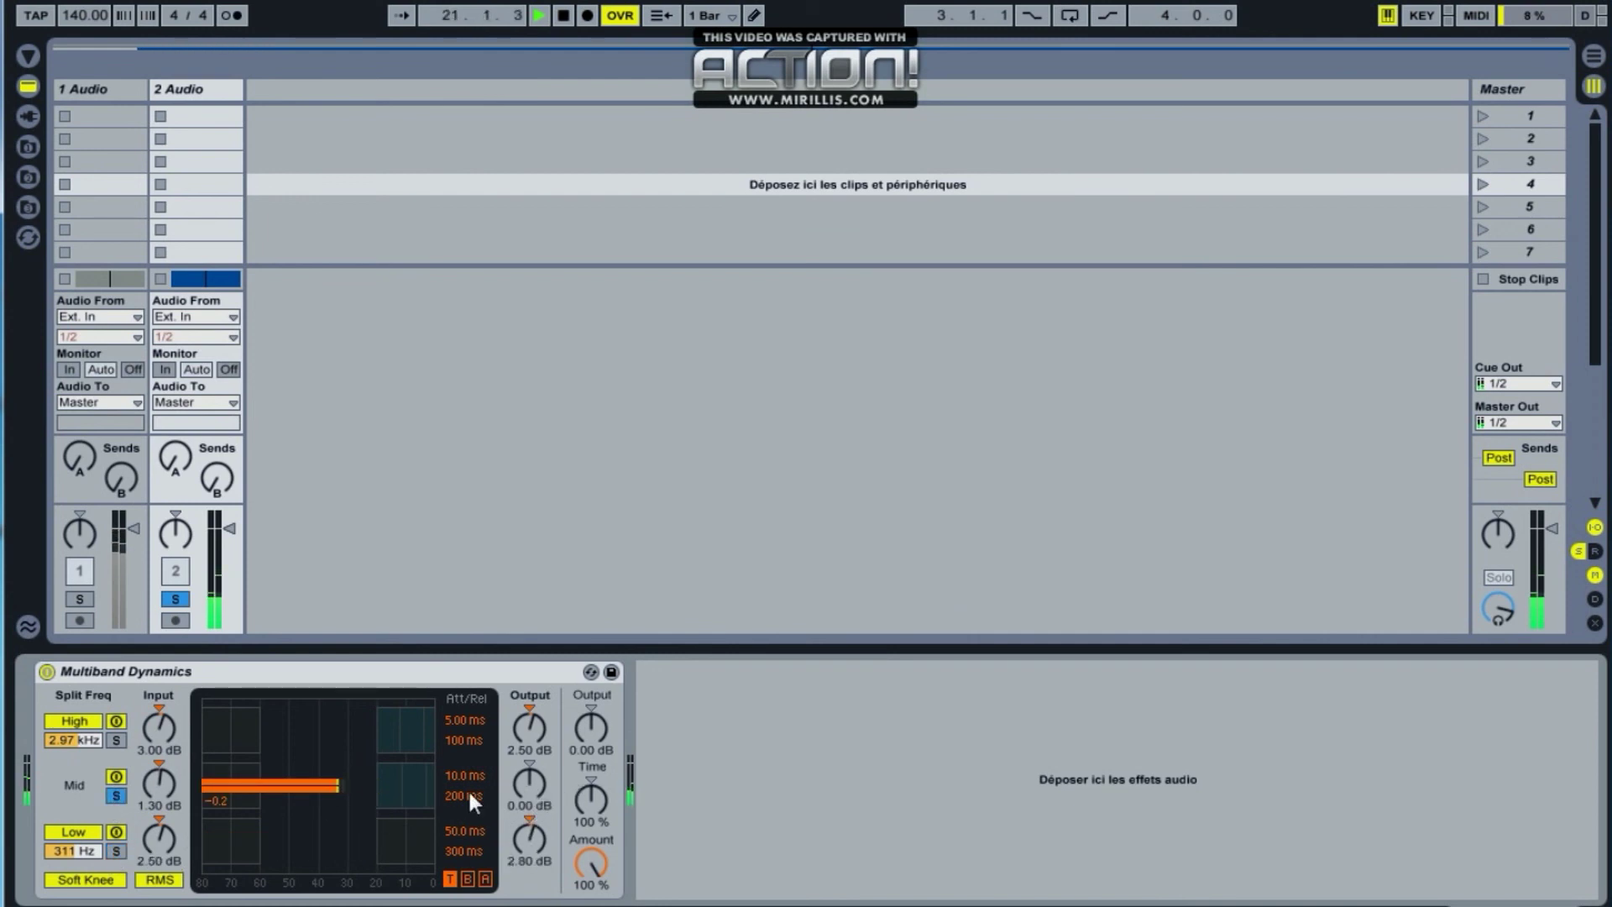
drag(529, 783, 529, 773)
click(116, 797)
Set the overall Multiband Dynamics output to 2.00 dB and return to Arrangement View
drag(591, 727, 591, 714)
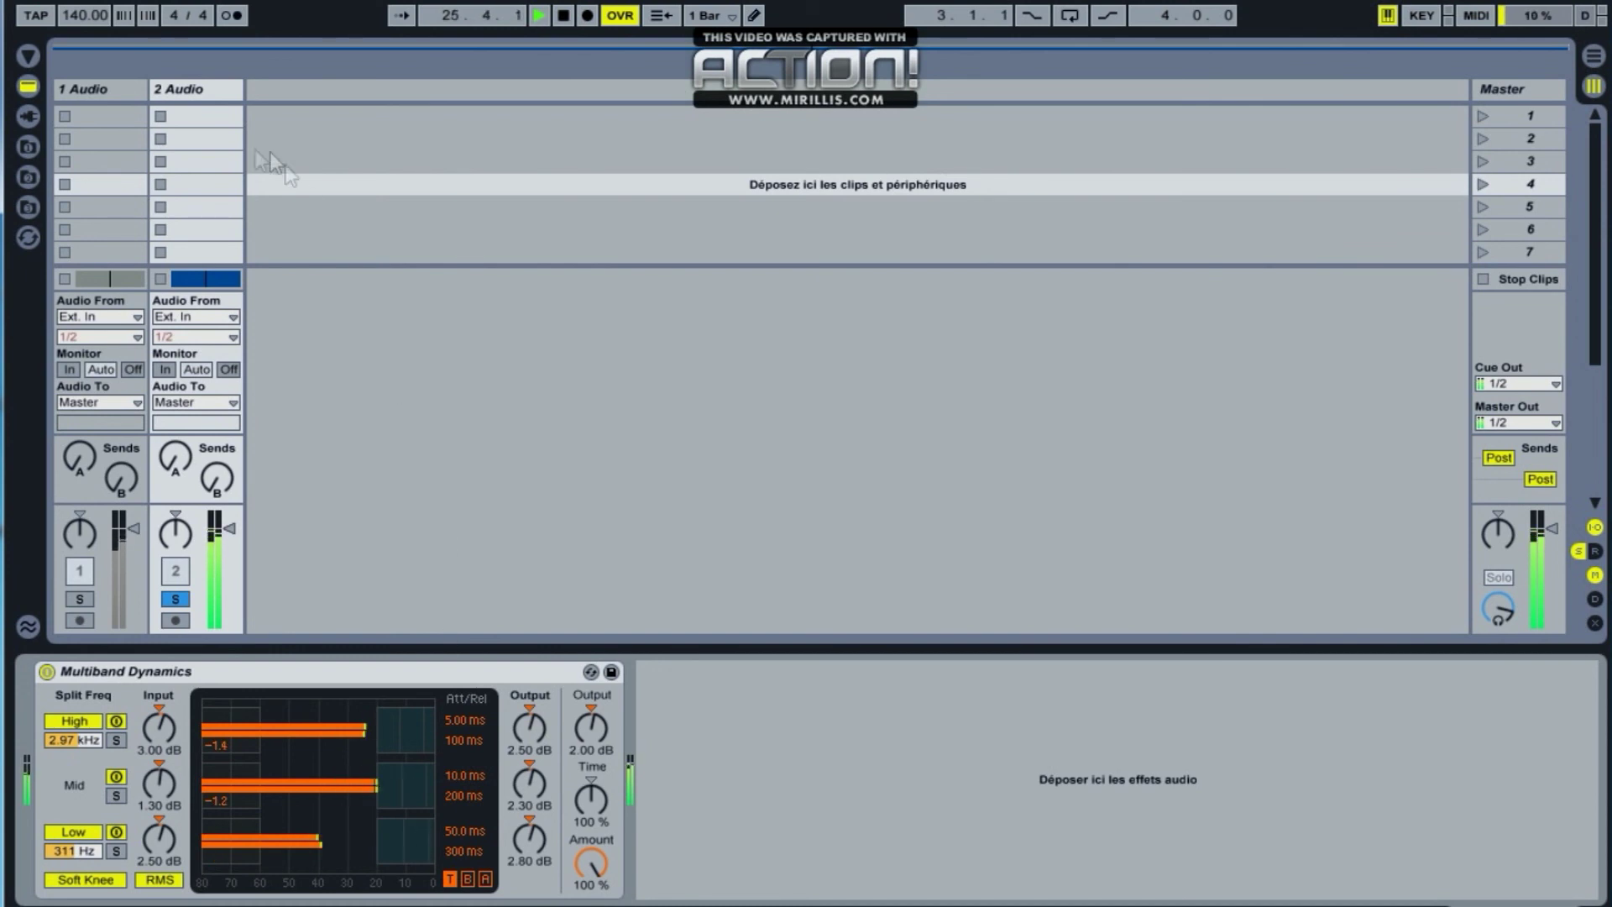
key(Tab)
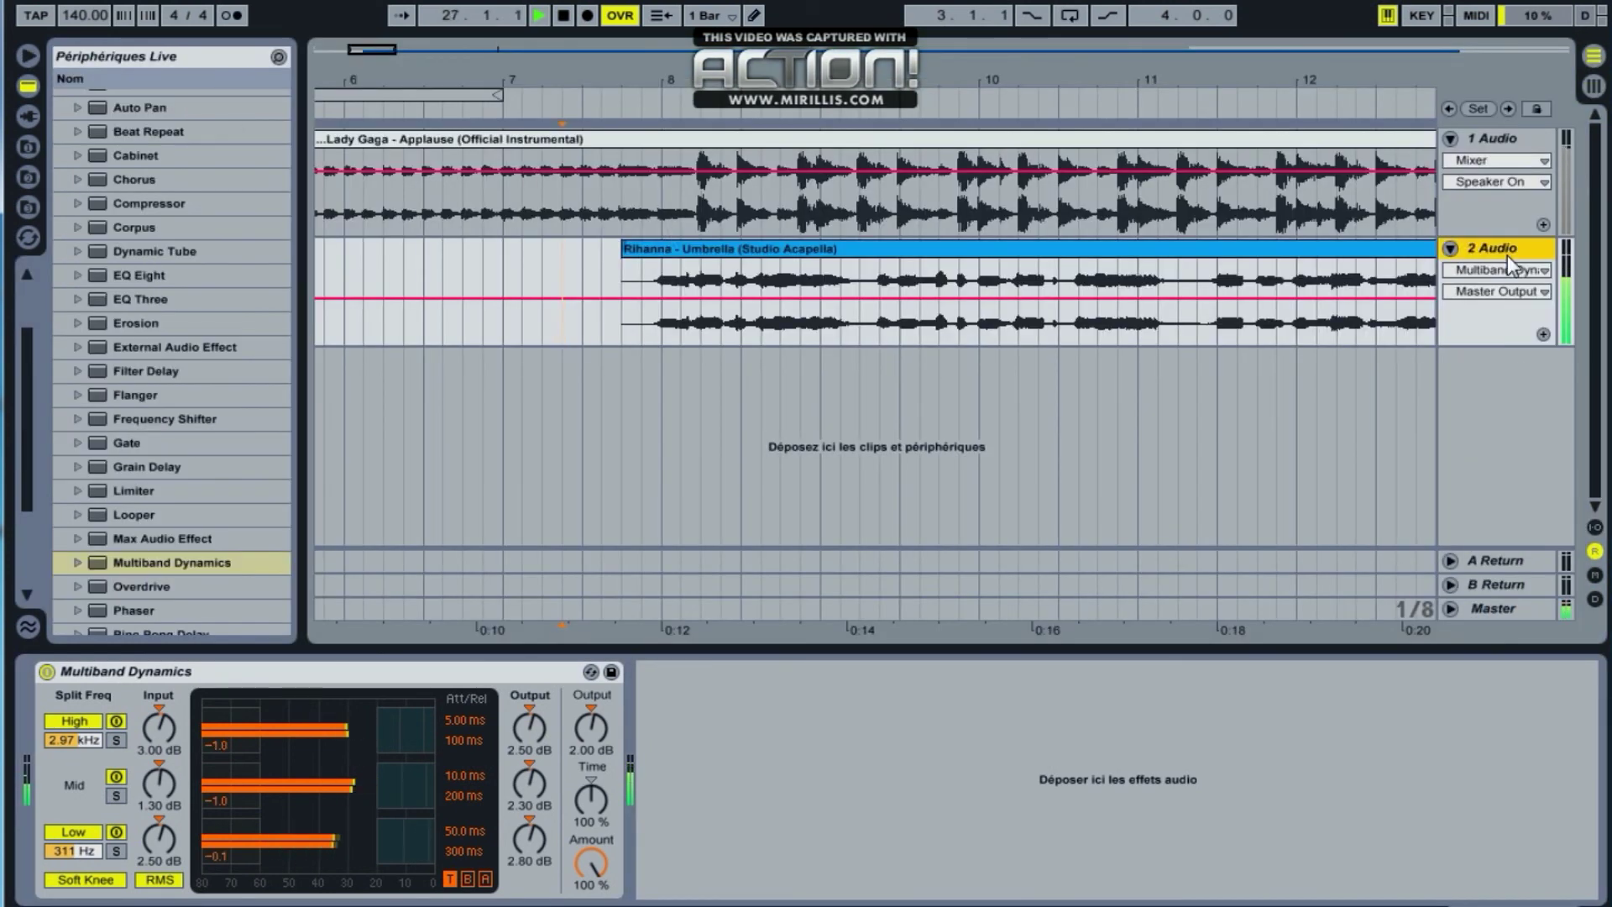